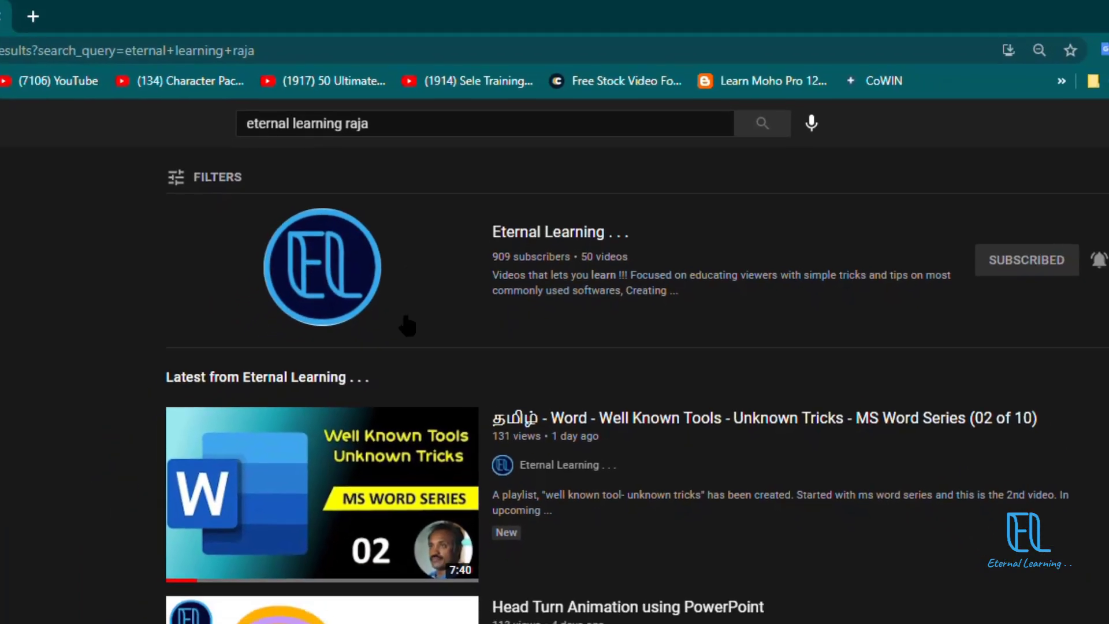
Open the "Word - Well Known Tools - Unknown Tricks - MS Word Series (02 of 10)" video and pause it
{"action": "left_click", "coordinate": [324, 491]}
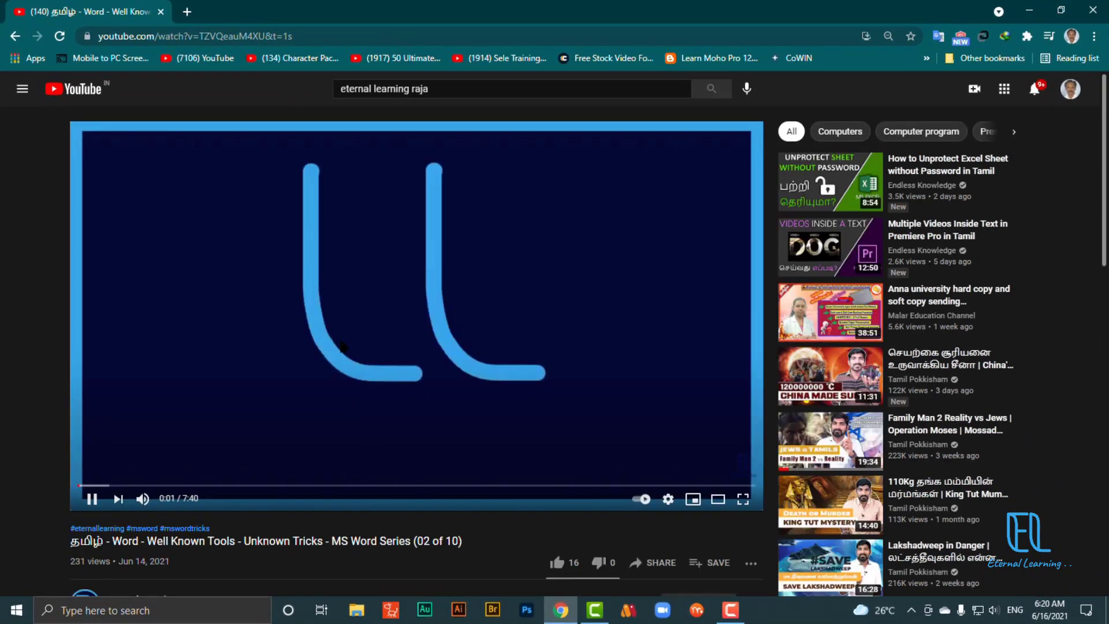
{"action": "left_click", "coordinate": [382, 332]}
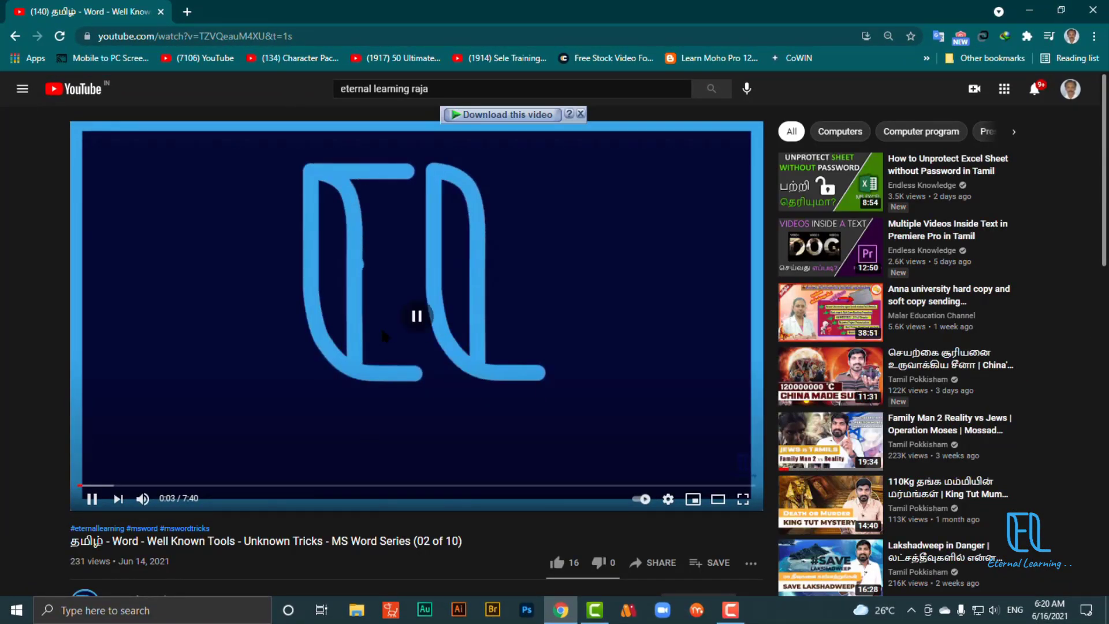
Expand the two replies to the "Very nice" comment and highlight the reply requesting a tutorial on aligning letter lines
{"action": "scroll", "coordinate": [382, 332], "scroll_direction": "down", "scroll_amount": 3}
{"action": "scroll", "coordinate": [367, 348], "scroll_direction": "down", "scroll_amount": 7}
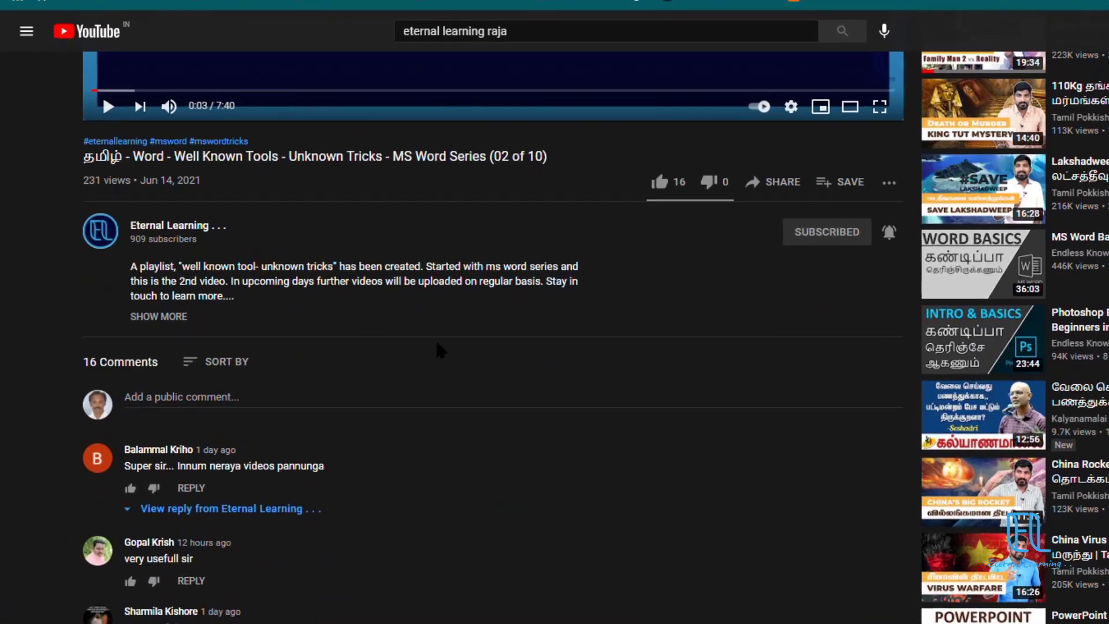
{"action": "scroll", "coordinate": [469, 341], "scroll_direction": "down", "scroll_amount": 10}
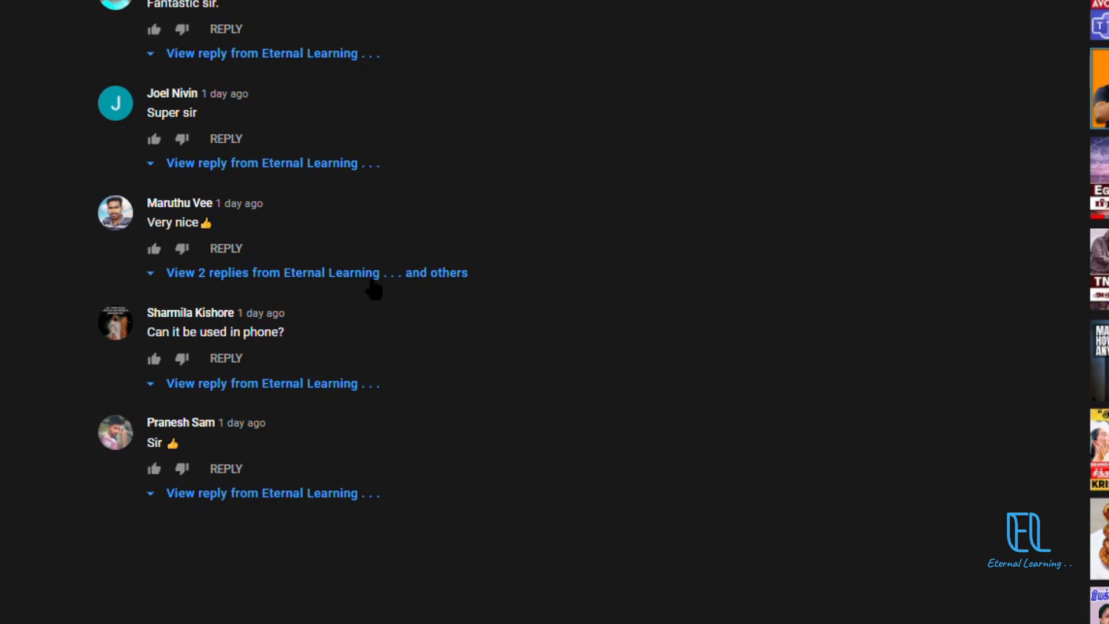
{"action": "left_click", "coordinate": [347, 274]}
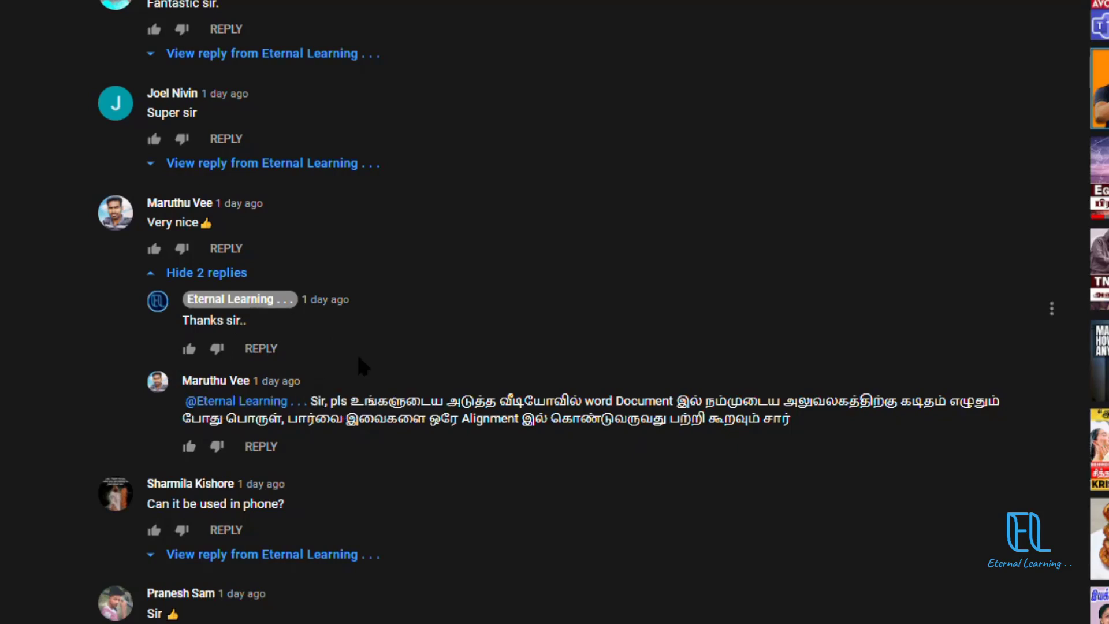
{"action": "left_click_drag", "start_coordinate": [183, 400], "coordinate": [696, 411]}
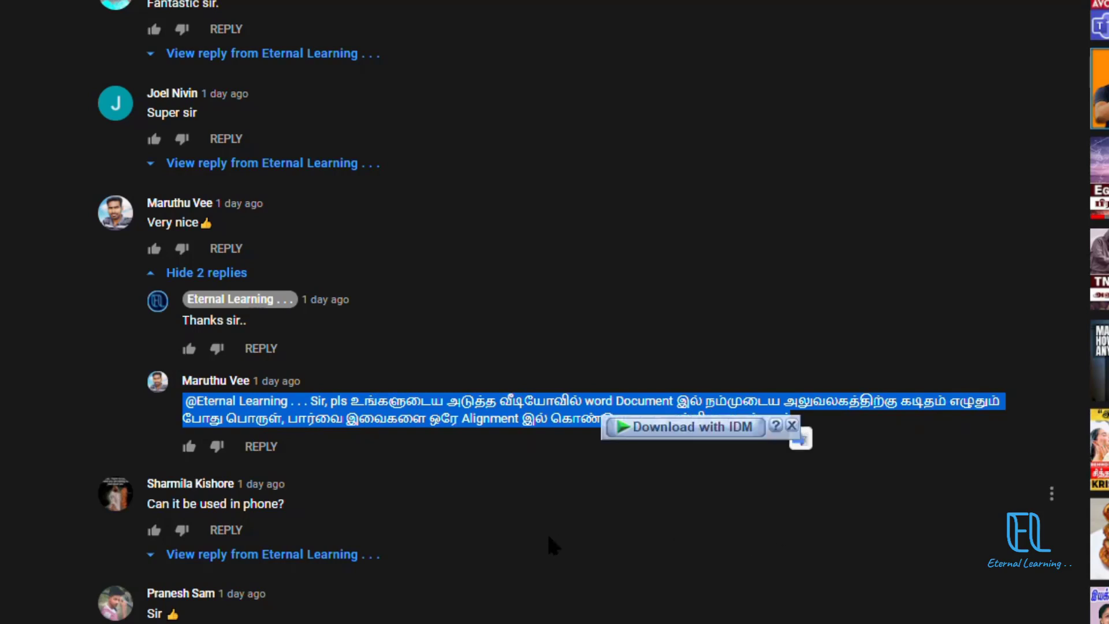
{"action": "left_click", "coordinate": [792, 426]}
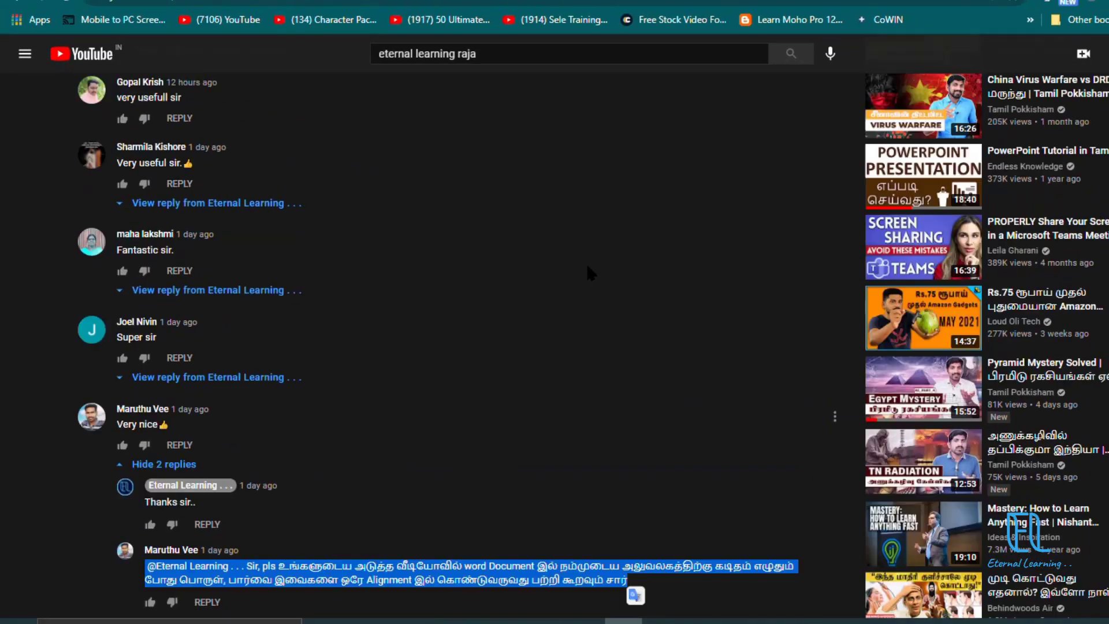
Minimize the browser and open Formal-Letter-Format.docx from the desktop in Word
{"action": "scroll", "coordinate": [578, 266], "scroll_direction": "up", "scroll_amount": 5}
{"action": "scroll", "coordinate": [549, 276], "scroll_direction": "up", "scroll_amount": 10}
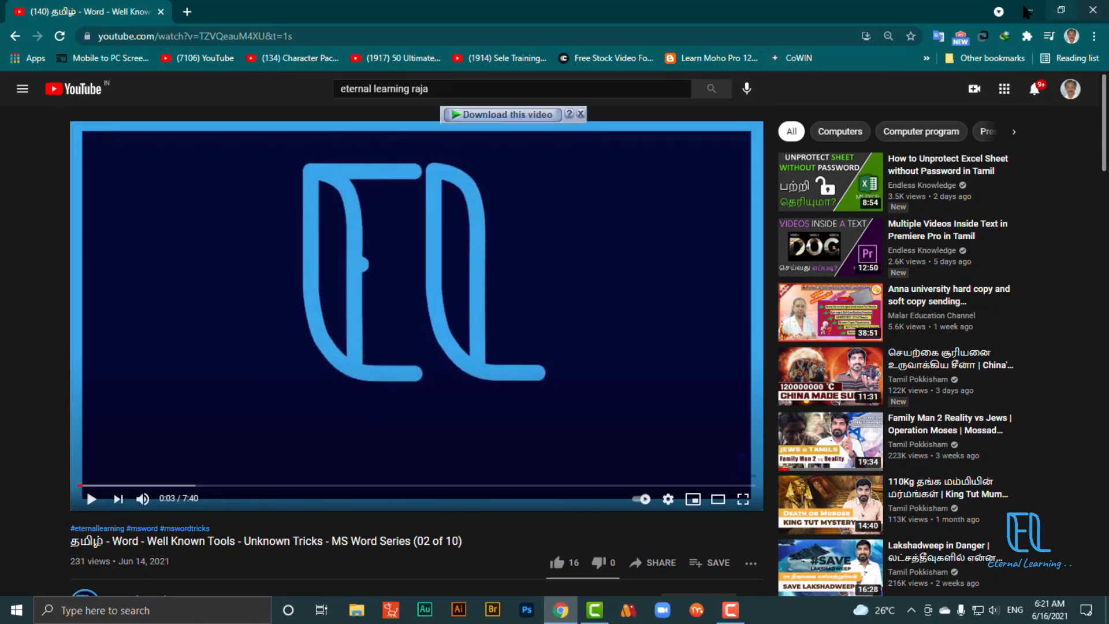
{"action": "left_click", "coordinate": [1029, 12]}
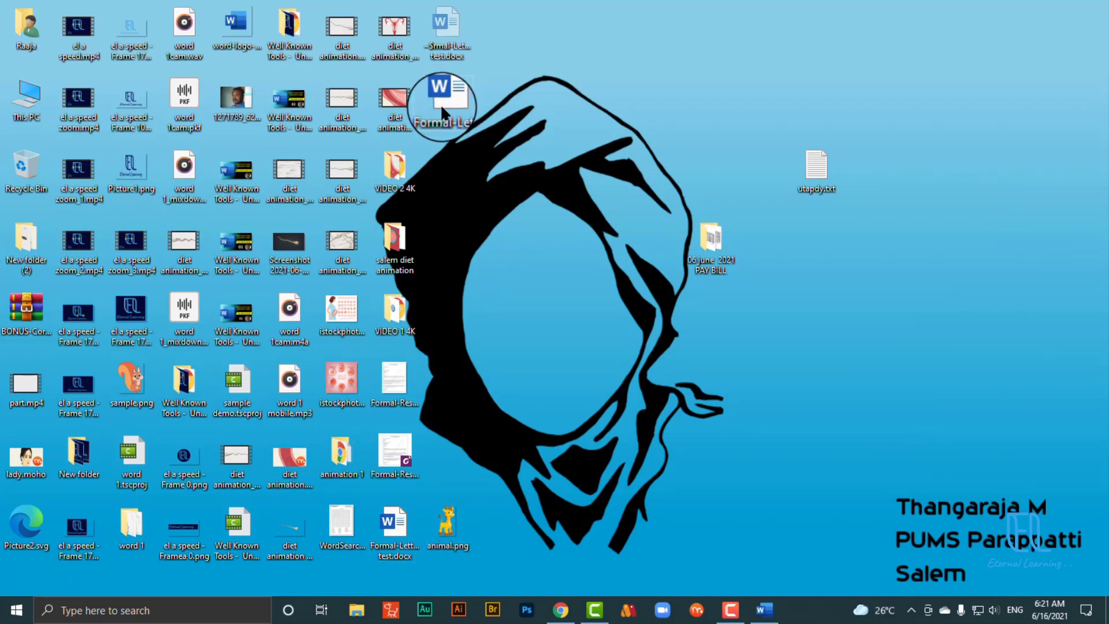
{"action": "double_click", "coordinate": [450, 95]}
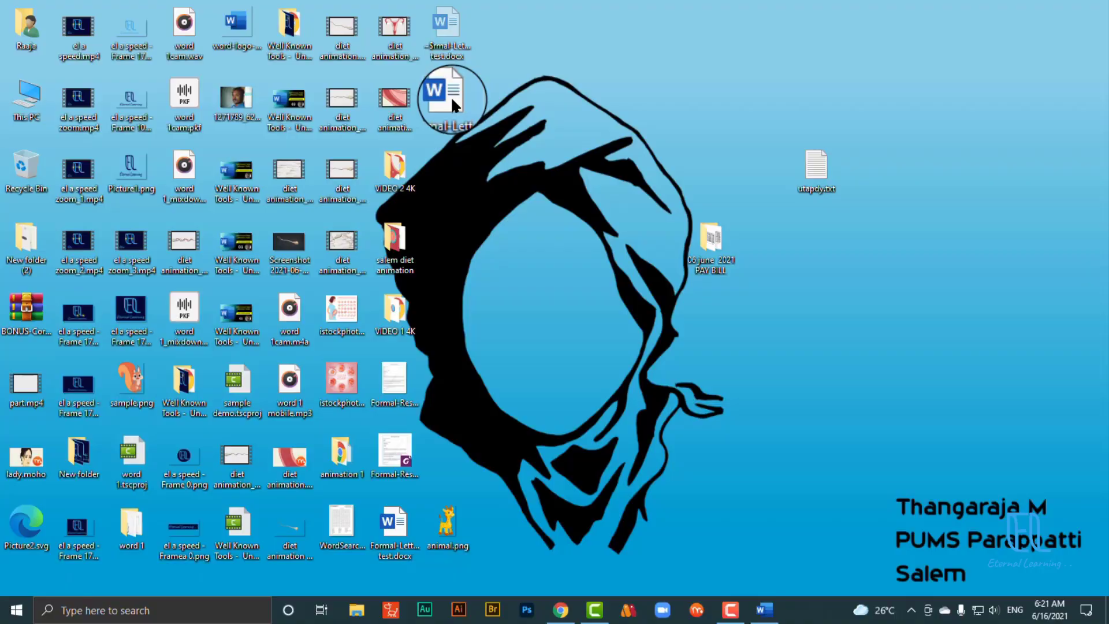
Examine the layout of the formal letter from the From block down to the signature
{"action": "scroll", "coordinate": [545, 485], "scroll_direction": "up", "scroll_amount": 5}
{"action": "scroll", "coordinate": [544, 434], "scroll_direction": "down", "scroll_amount": 4}
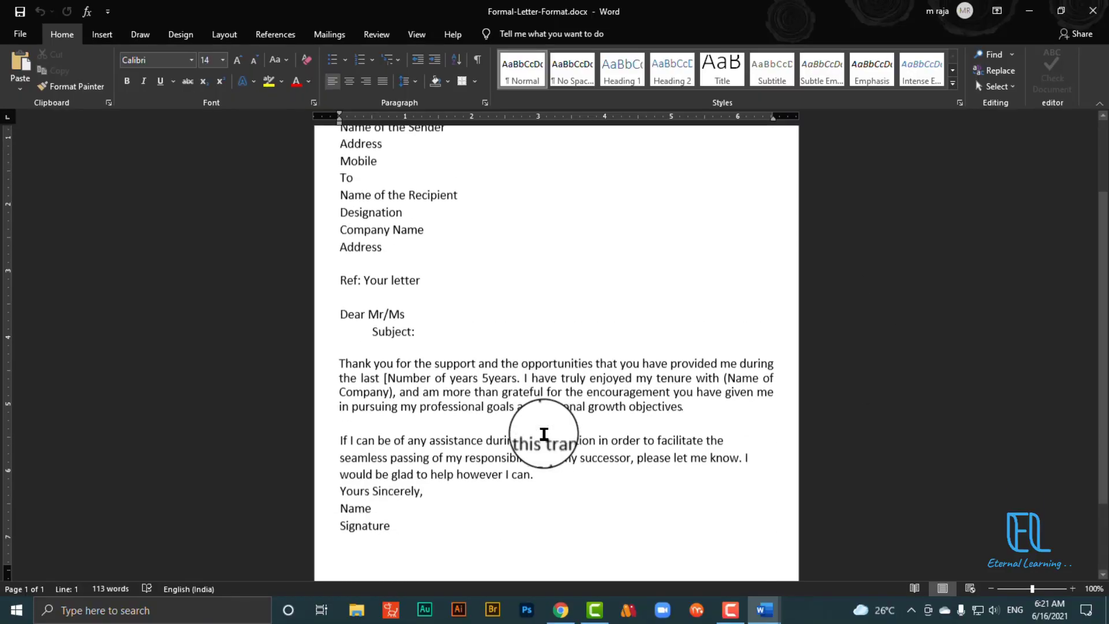
{"action": "scroll", "coordinate": [544, 434], "scroll_direction": "up", "scroll_amount": 4}
{"action": "scroll", "coordinate": [545, 434], "scroll_direction": "down", "scroll_amount": 3}
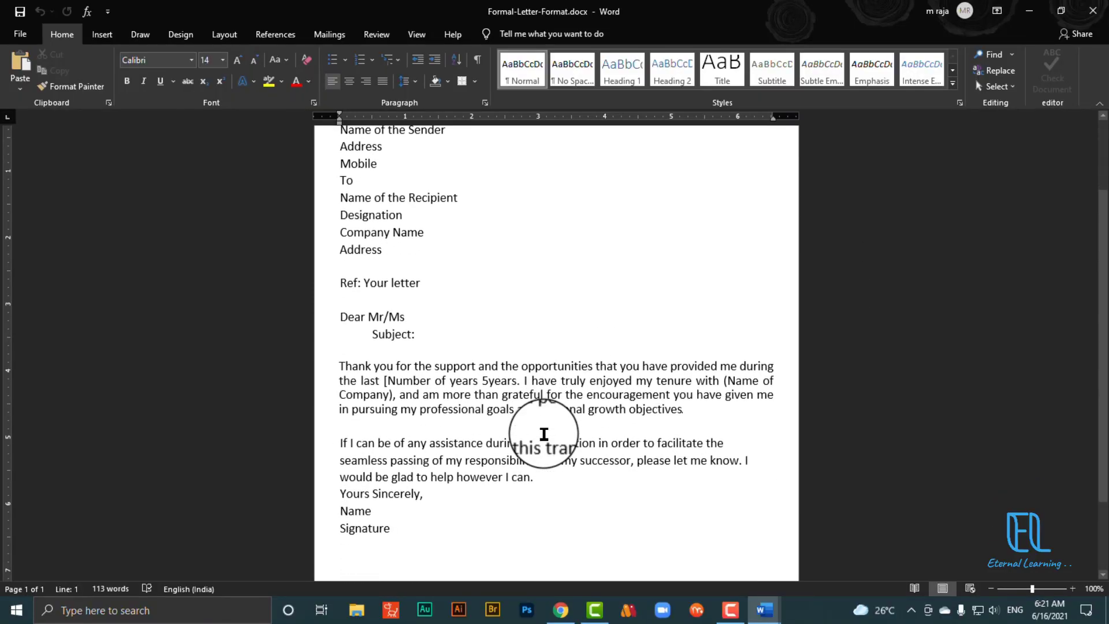
{"action": "scroll", "coordinate": [545, 434], "scroll_direction": "up", "scroll_amount": 3}
{"action": "scroll", "coordinate": [544, 434], "scroll_direction": "down", "scroll_amount": 3}
{"action": "scroll", "coordinate": [544, 434], "scroll_direction": "down", "scroll_amount": 2}
{"action": "scroll", "coordinate": [544, 434], "scroll_direction": "up", "scroll_amount": 4}
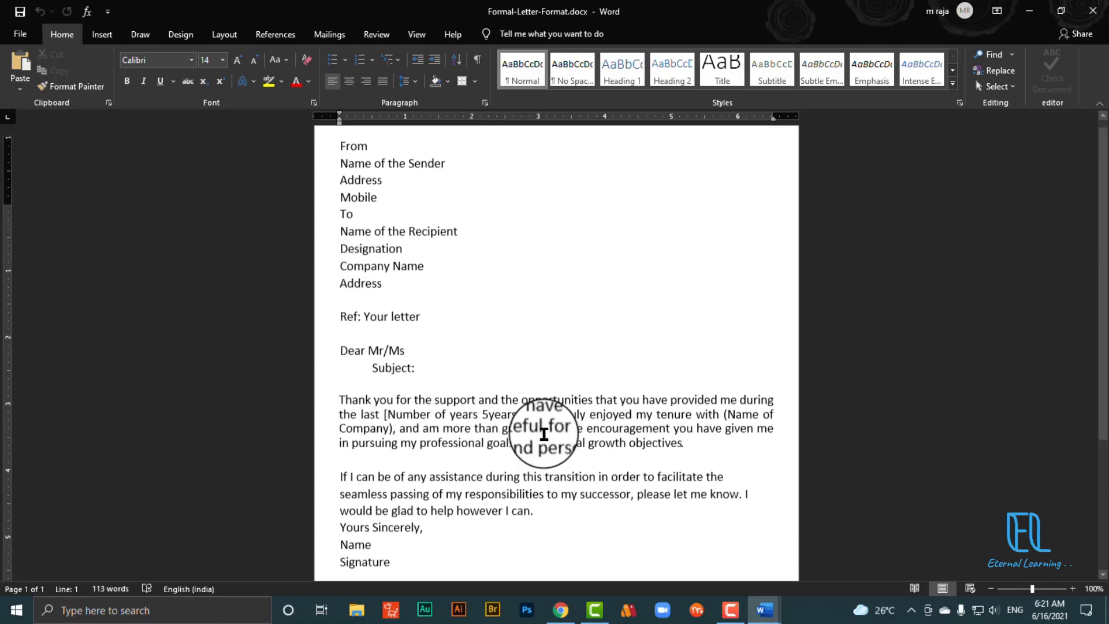
{"action": "scroll", "coordinate": [544, 434], "scroll_direction": "down", "scroll_amount": 3}
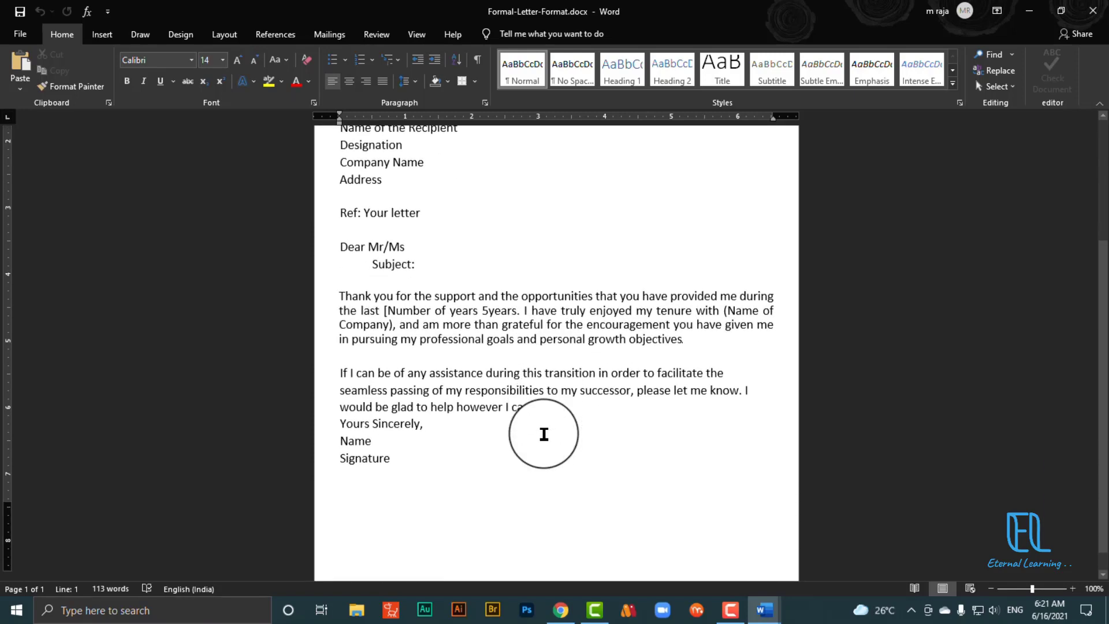
{"action": "scroll", "coordinate": [463, 442], "scroll_direction": "up", "scroll_amount": 3}
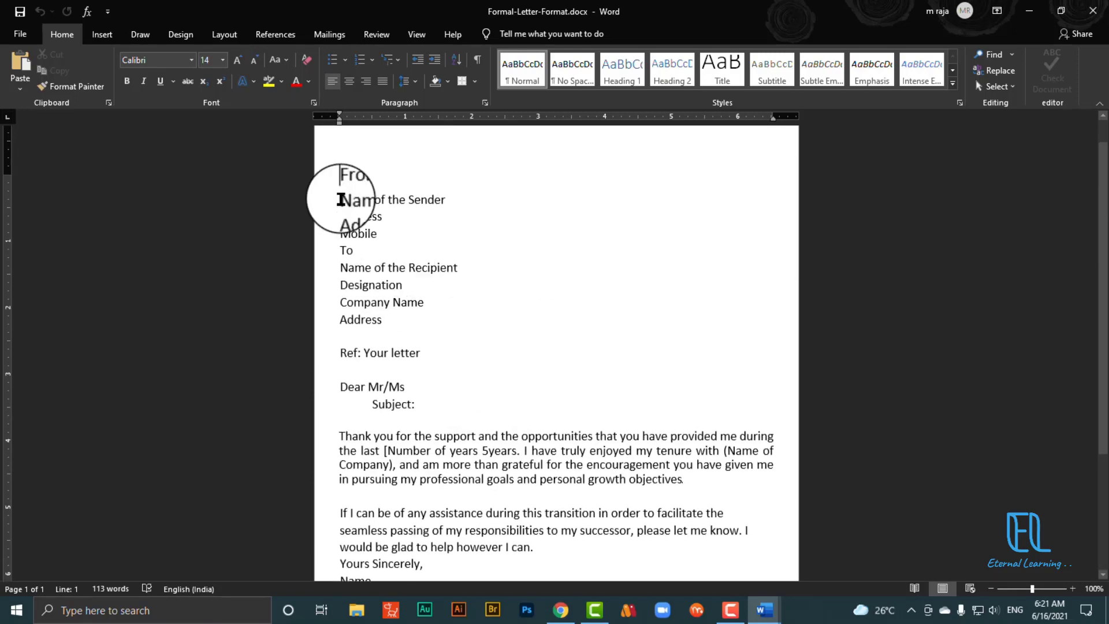
Compare the line alignment in Formal-Letter-Format.docx with that in Formal-Letter-Format test.docx, including the closing and signature lines
{"action": "mouse_move", "coordinate": [763, 608]}
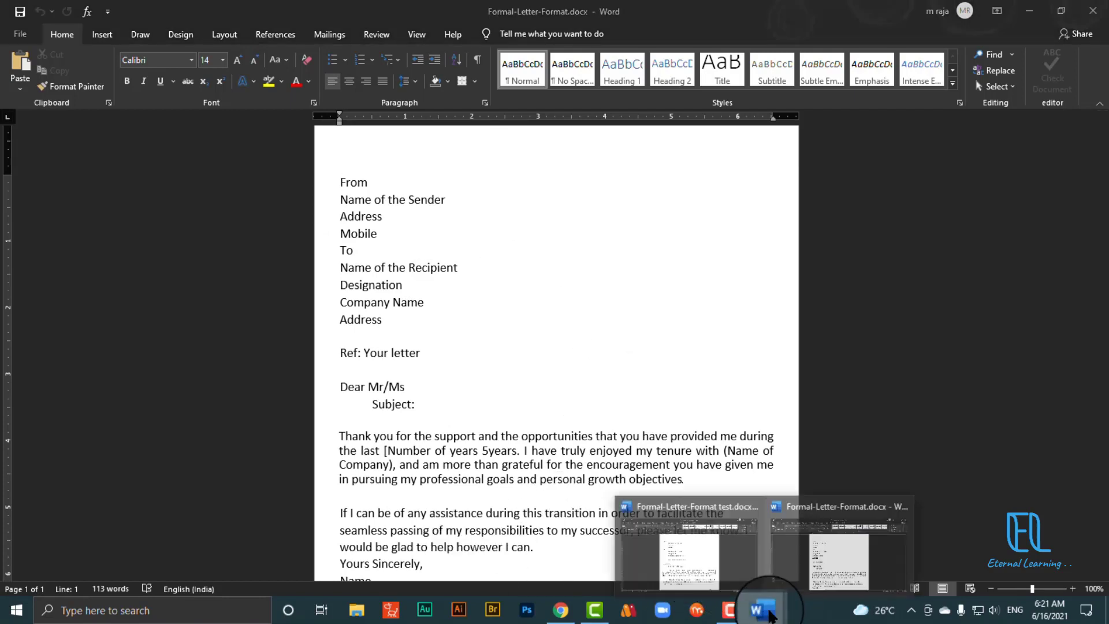
{"action": "left_click", "coordinate": [725, 577]}
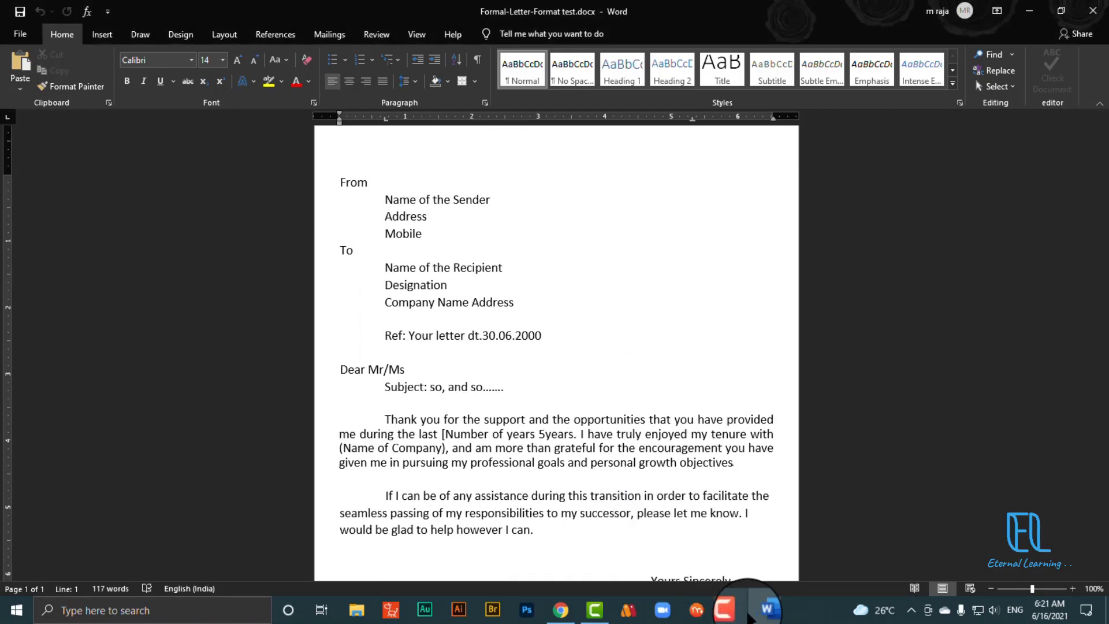
{"action": "mouse_move", "coordinate": [764, 608]}
{"action": "left_click", "coordinate": [802, 582]}
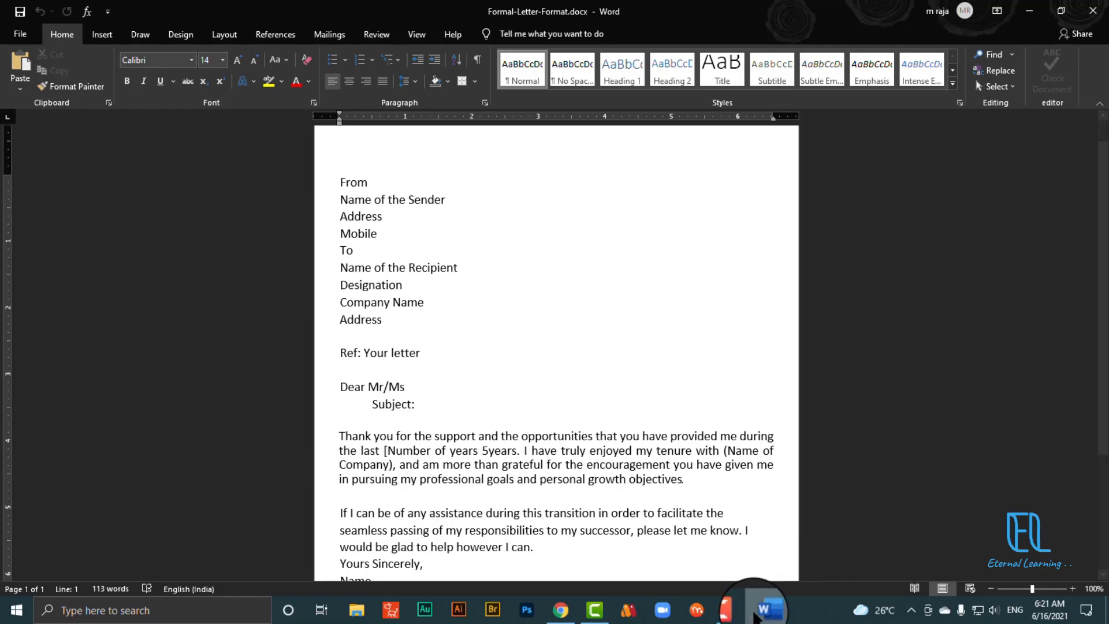
{"action": "left_click", "coordinate": [711, 560]}
{"action": "scroll", "coordinate": [768, 466], "scroll_direction": "down", "scroll_amount": 3}
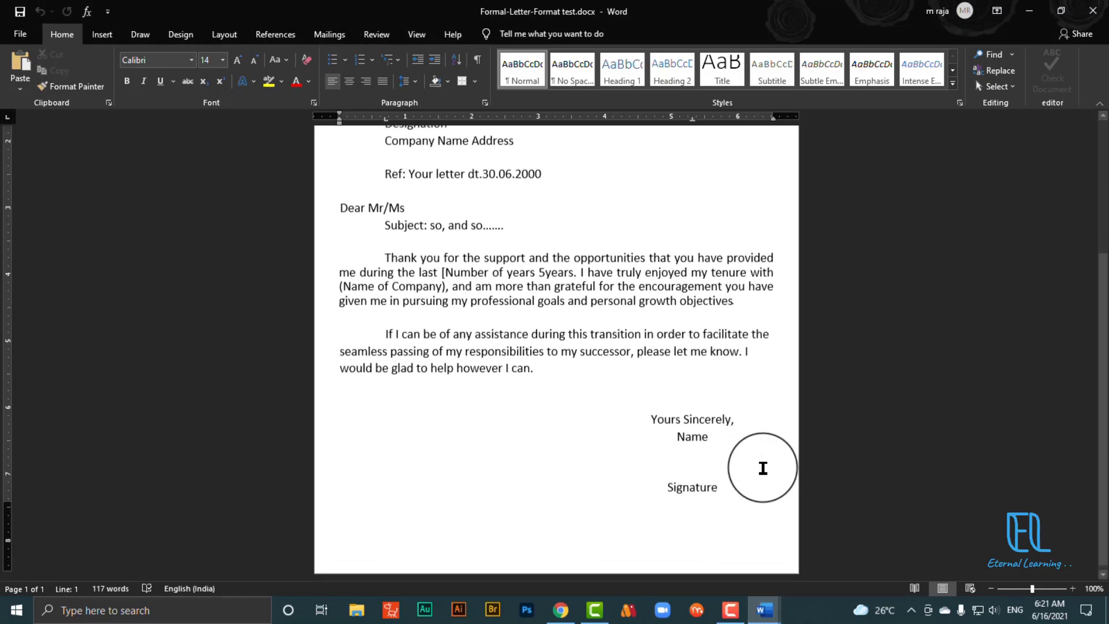
{"action": "scroll", "coordinate": [769, 520], "scroll_direction": "up", "scroll_amount": 3}
{"action": "mouse_move", "coordinate": [764, 607]}
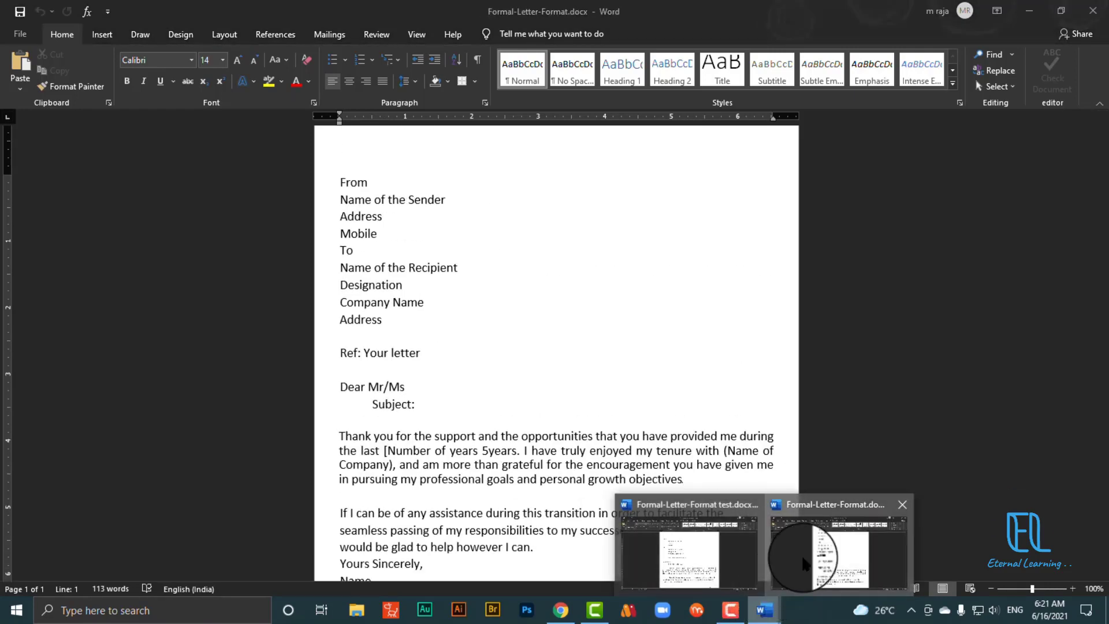
{"action": "left_click", "coordinate": [788, 572]}
{"action": "scroll", "coordinate": [636, 520], "scroll_direction": "down", "scroll_amount": 3}
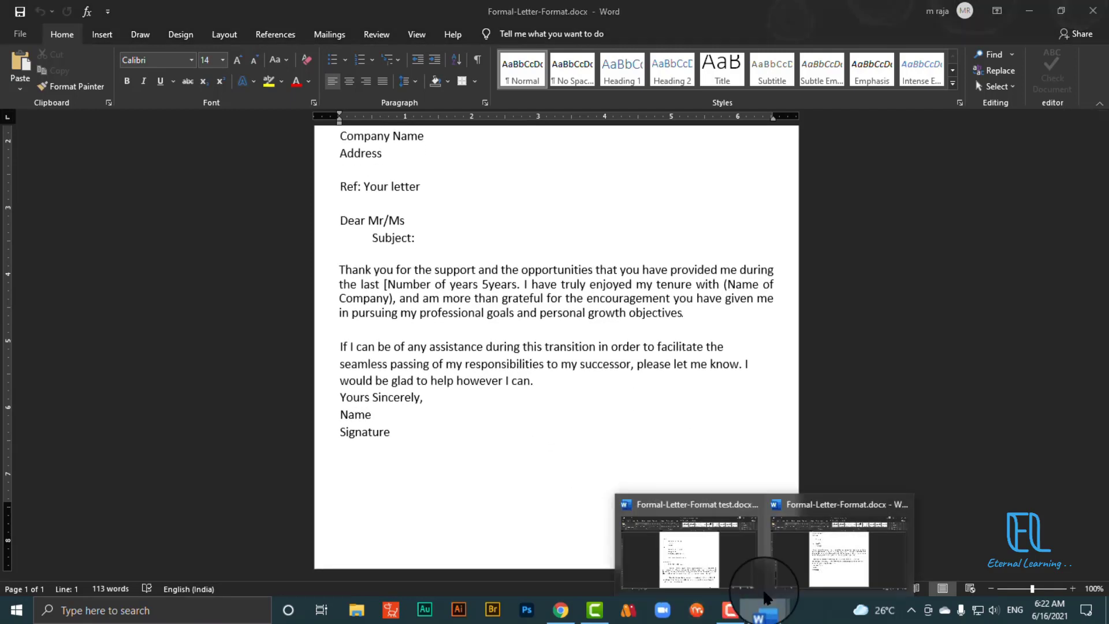
{"action": "left_click", "coordinate": [711, 563]}
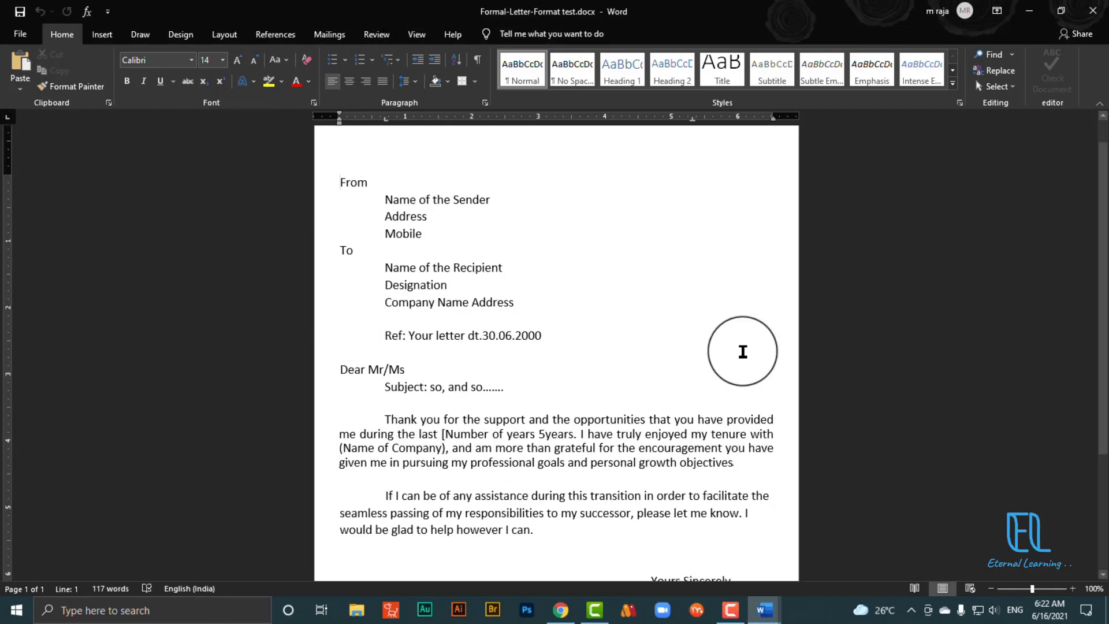
{"action": "scroll", "coordinate": [746, 444], "scroll_direction": "down", "scroll_amount": 2}
{"action": "scroll", "coordinate": [746, 444], "scroll_direction": "down", "scroll_amount": 2}
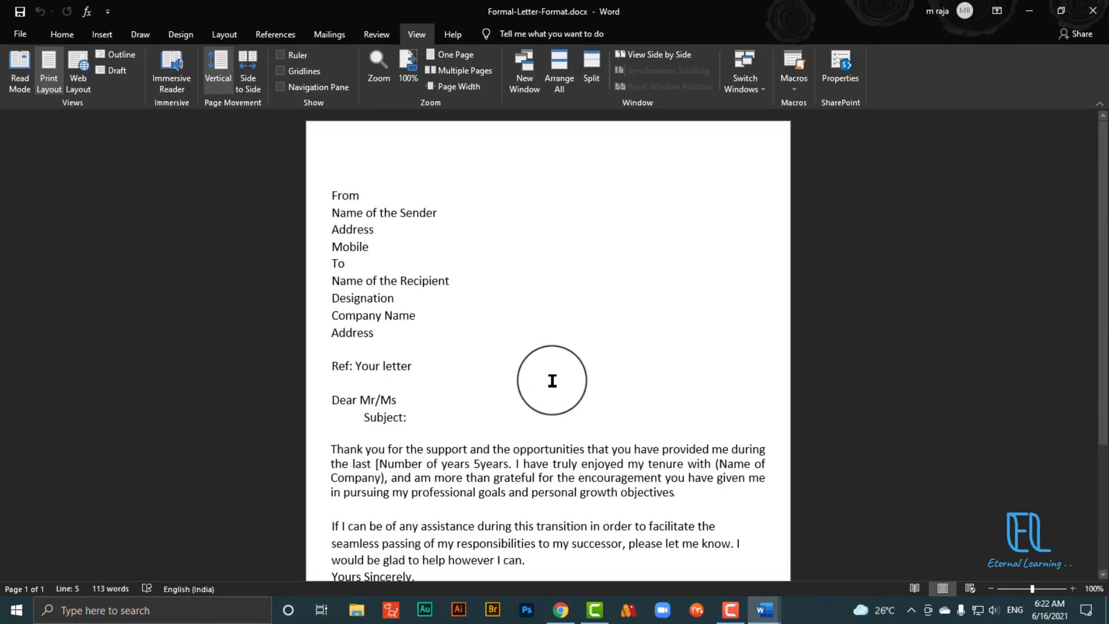
In Formal-Letter-Format.docx, indent the Name of the Sender, Address and Mobile lines under From
{"action": "scroll", "coordinate": [490, 299], "scroll_direction": "down", "scroll_amount": 4}
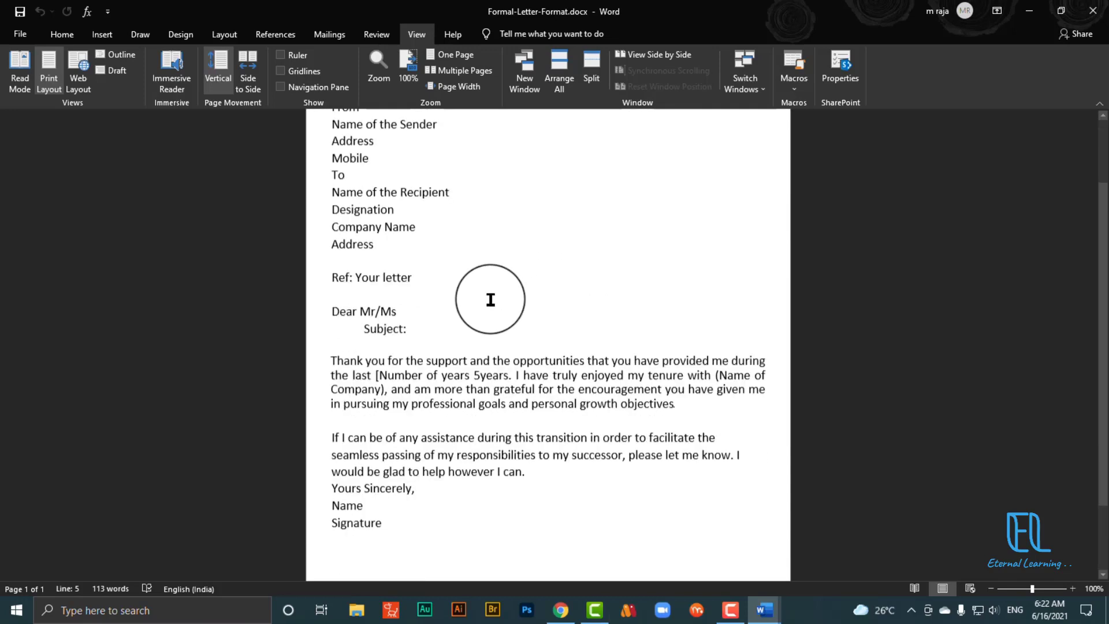
{"action": "scroll", "coordinate": [491, 299], "scroll_direction": "up", "scroll_amount": 3}
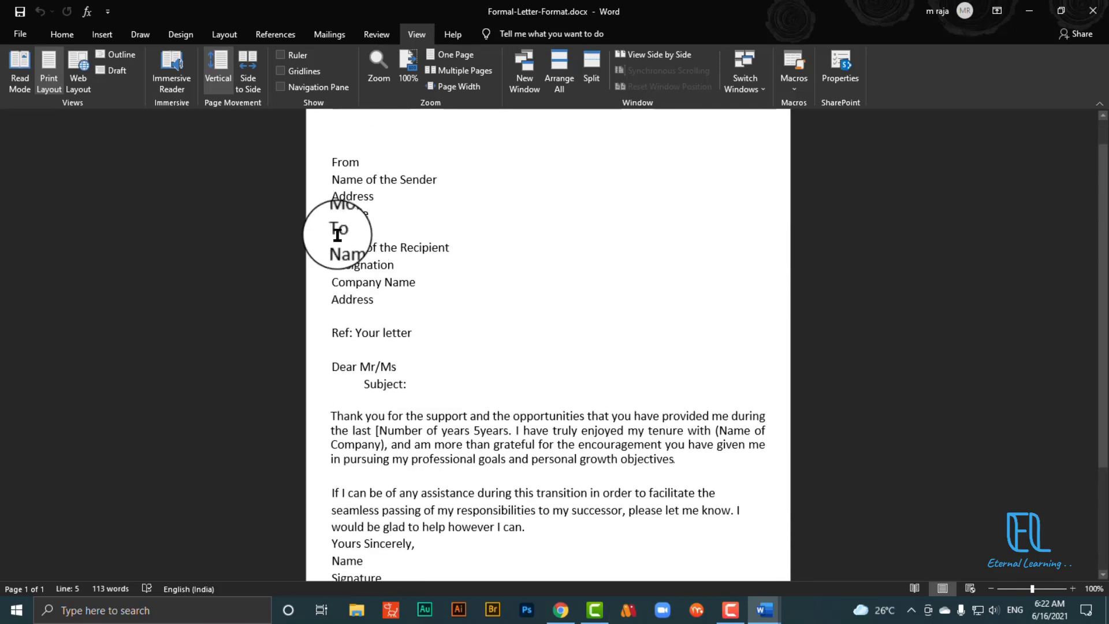
{"action": "left_click", "coordinate": [333, 181]}
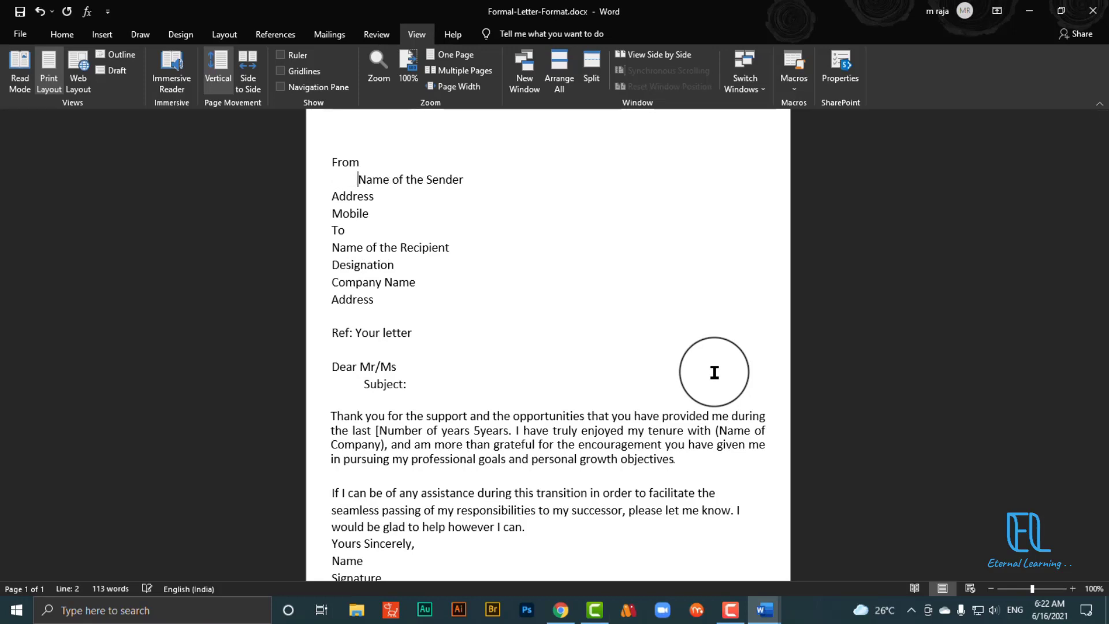
{"action": "left_click", "coordinate": [329, 196]}
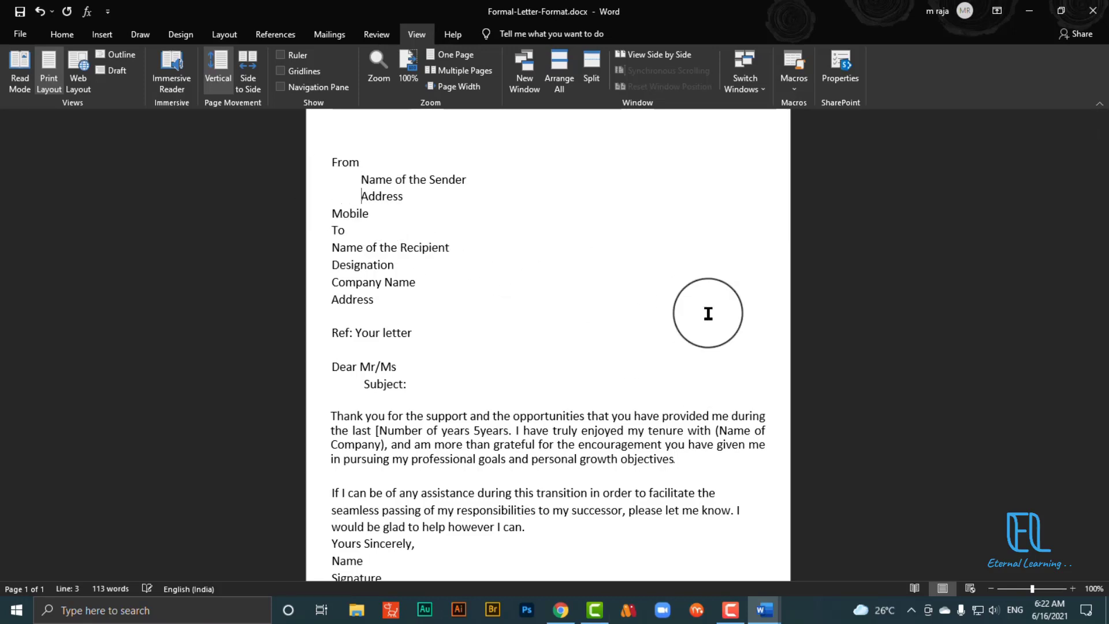
{"action": "left_click", "coordinate": [333, 213]}
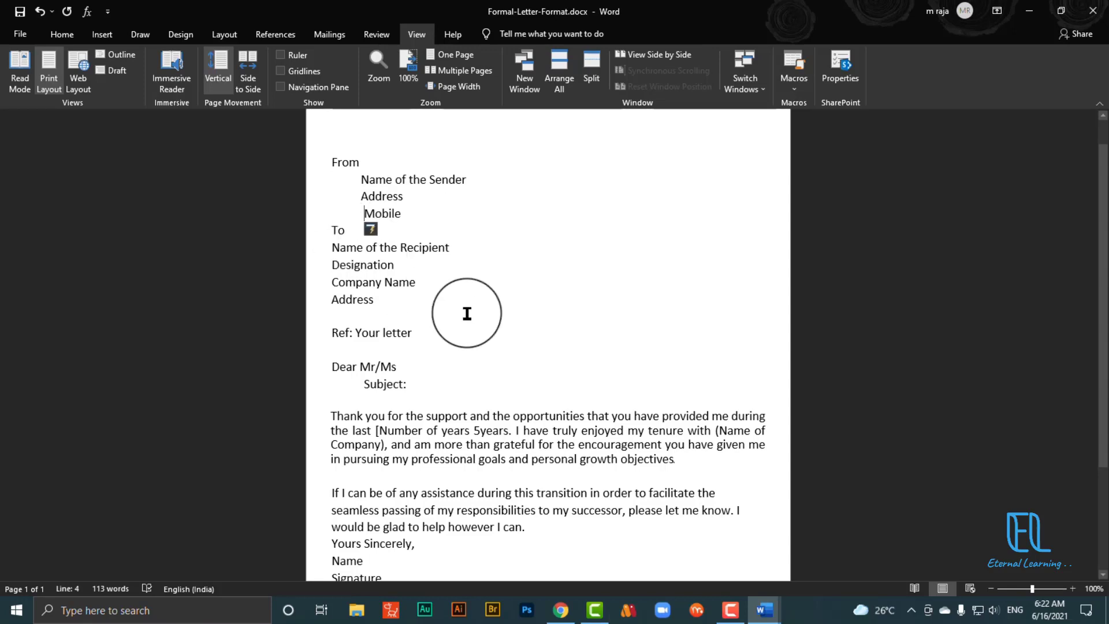
Indent the Name of the Recipient, Designation, Company, Name and Address lines under To with tabs
{"action": "left_click", "coordinate": [333, 247]}
{"action": "key", "text": "Tab"}
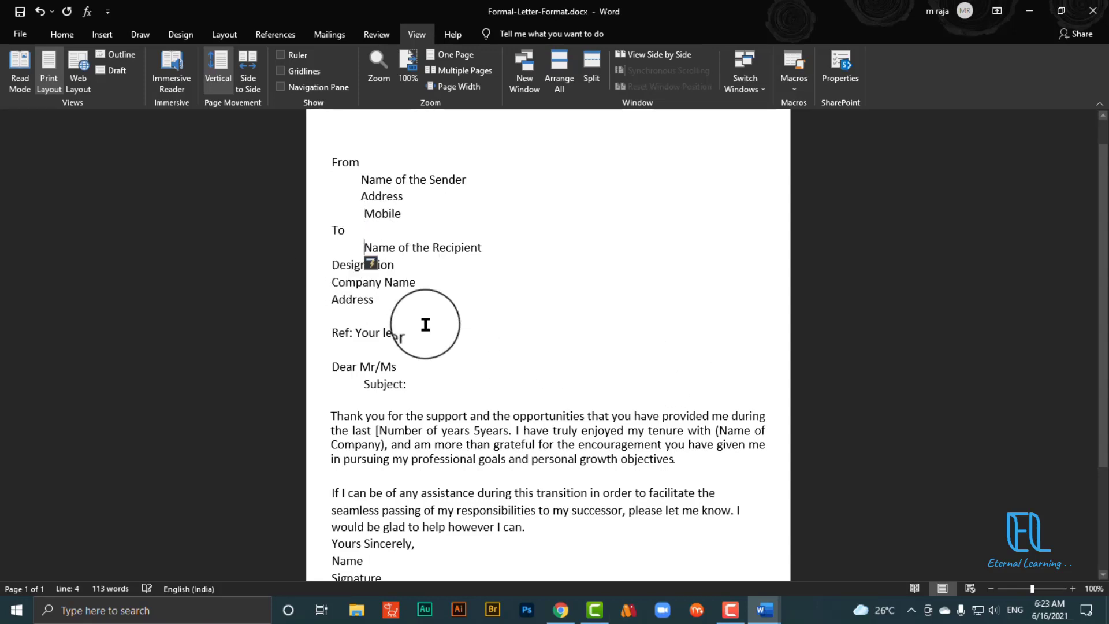
{"action": "left_click", "coordinate": [332, 265]}
{"action": "key", "text": "Tab"}
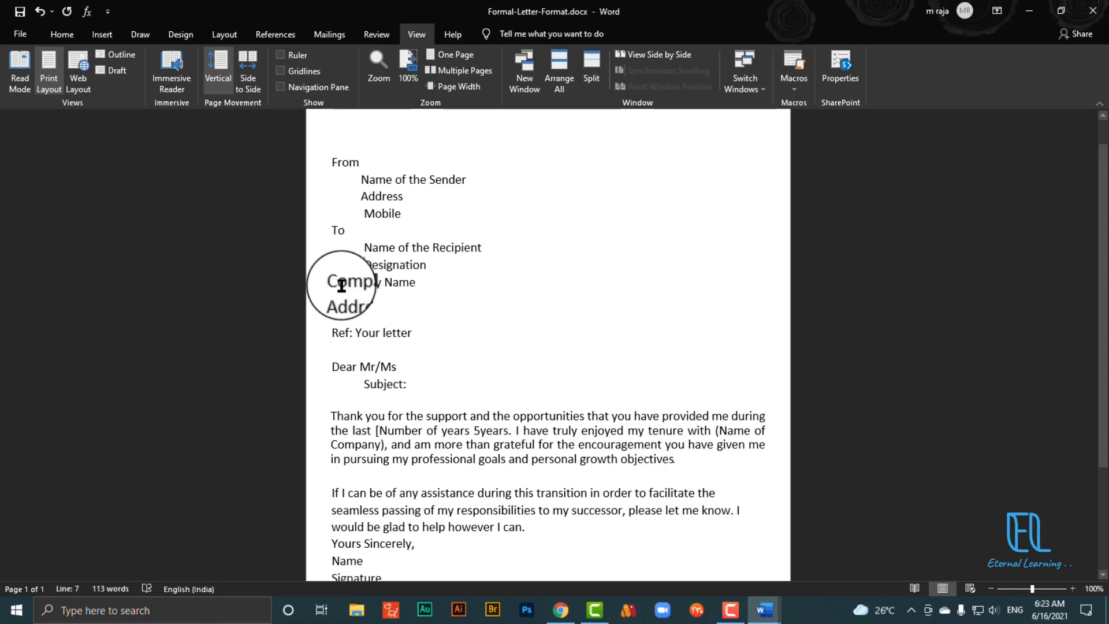
{"action": "left_click", "coordinate": [334, 283]}
{"action": "key", "text": "Tab"}
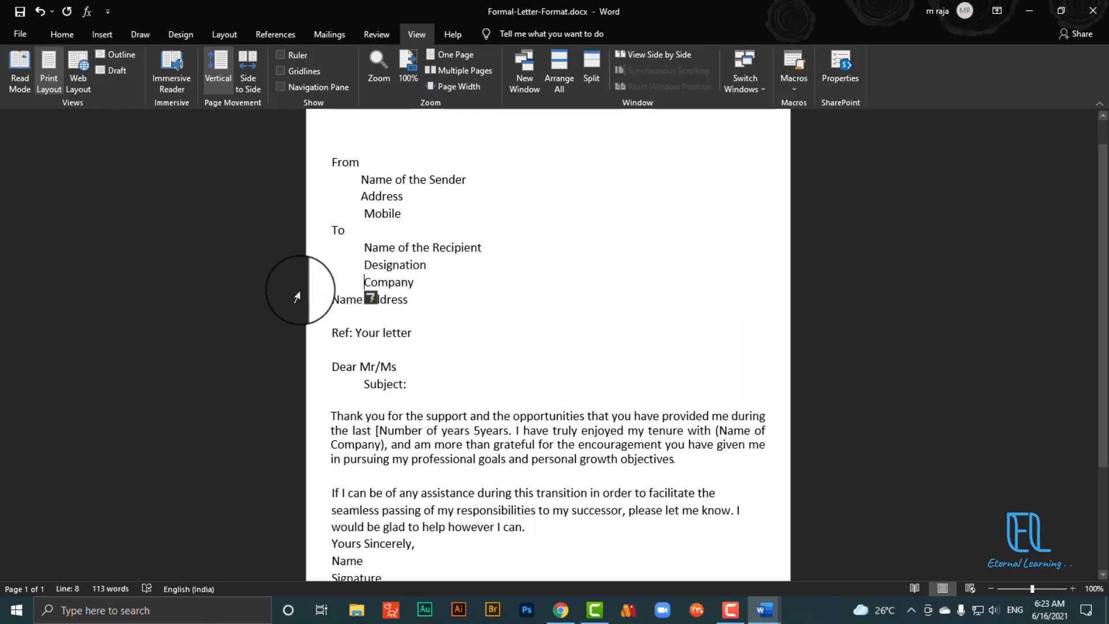
{"action": "left_click", "coordinate": [334, 300]}
{"action": "key", "text": "Tab"}
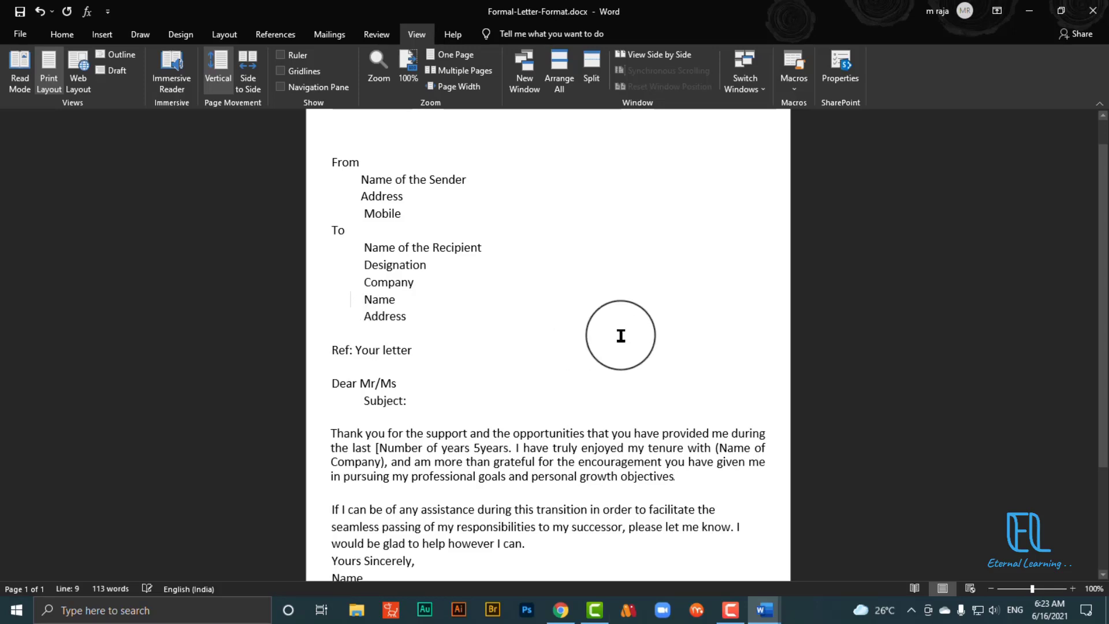
Indent the "Ref: Your letter" line with a tab
{"action": "scroll", "coordinate": [620, 336], "scroll_direction": "down", "scroll_amount": 2}
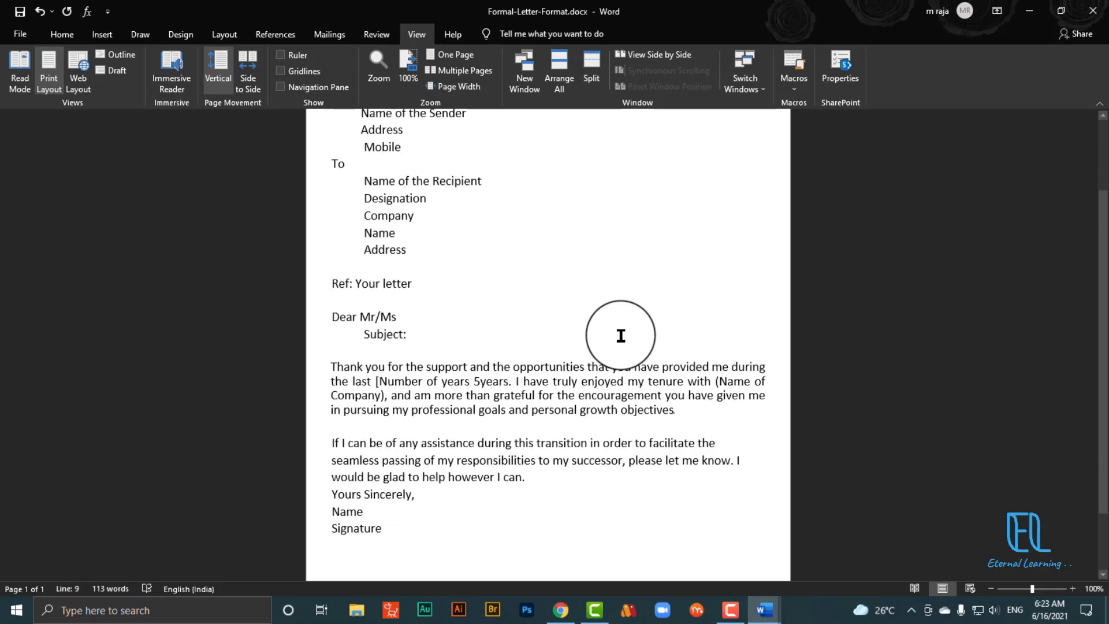
{"action": "left_click", "coordinate": [330, 284]}
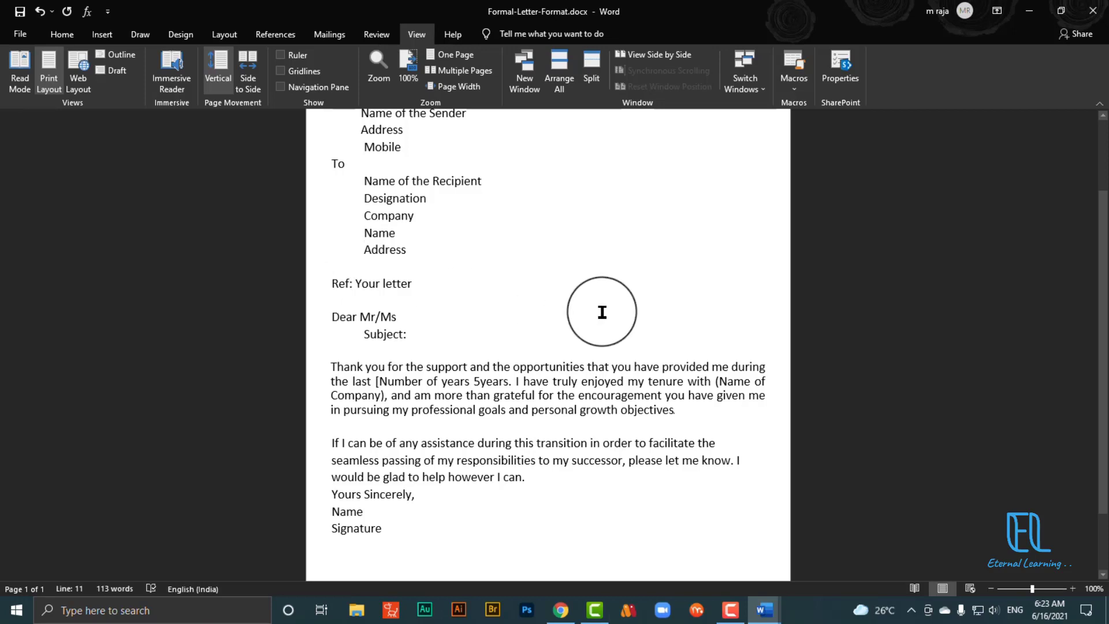
{"action": "key", "text": "Tab"}
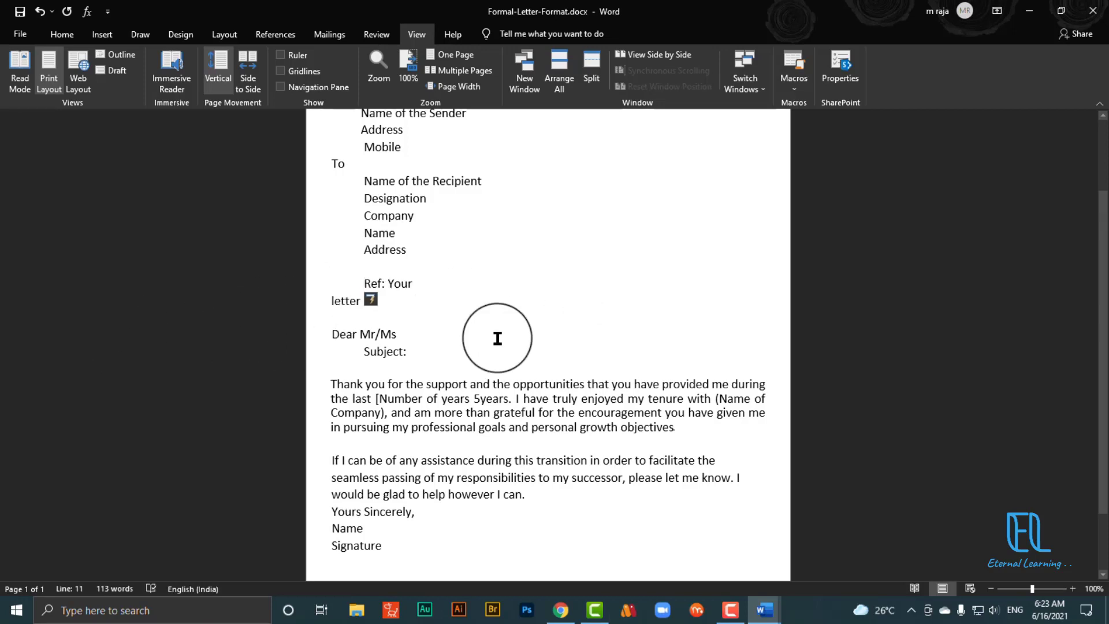
{"action": "left_click", "coordinate": [352, 355]}
{"action": "key", "text": "Tab"}
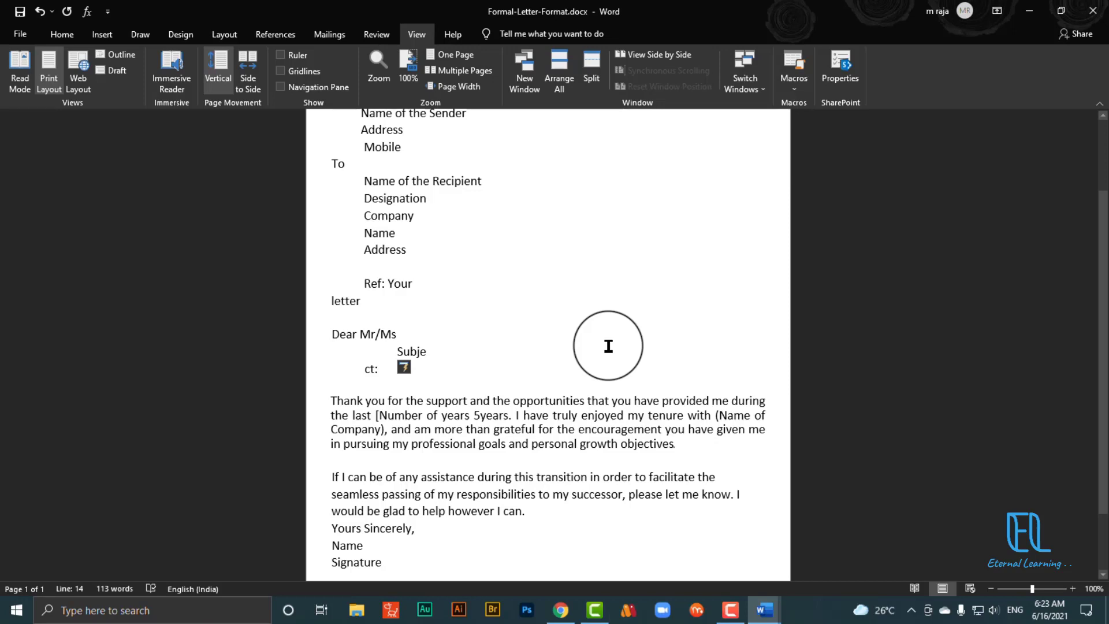
{"action": "key", "text": "BackSpace"}
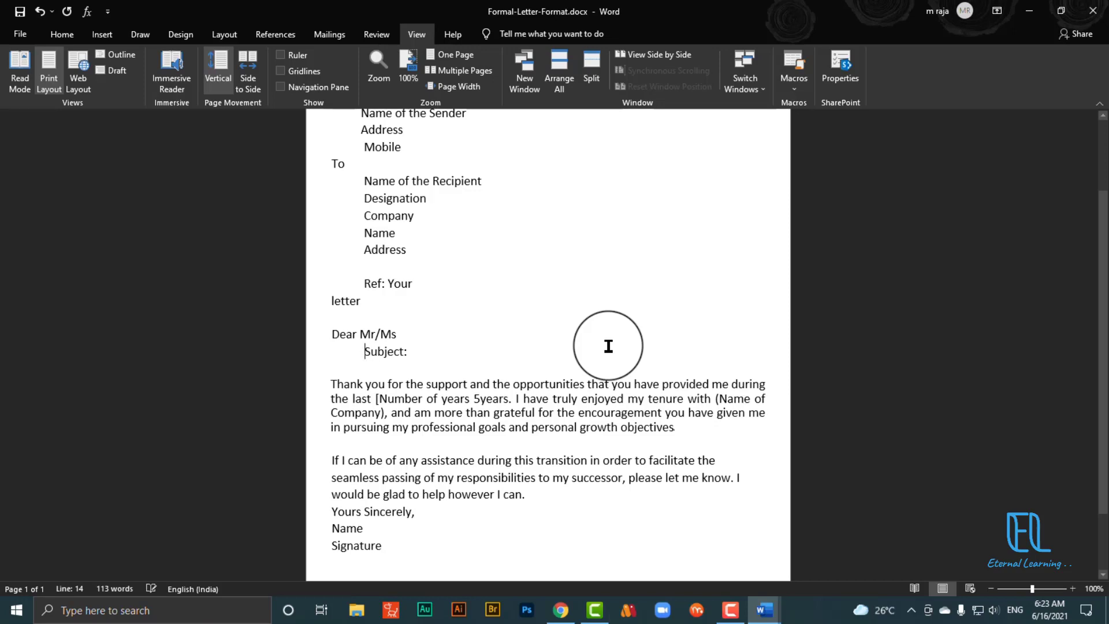
Remove the tab before "Ref: Your letter" and indent that line slightly with spaces instead
{"action": "left_click", "coordinate": [360, 282]}
{"action": "key", "text": "BackSpace"}
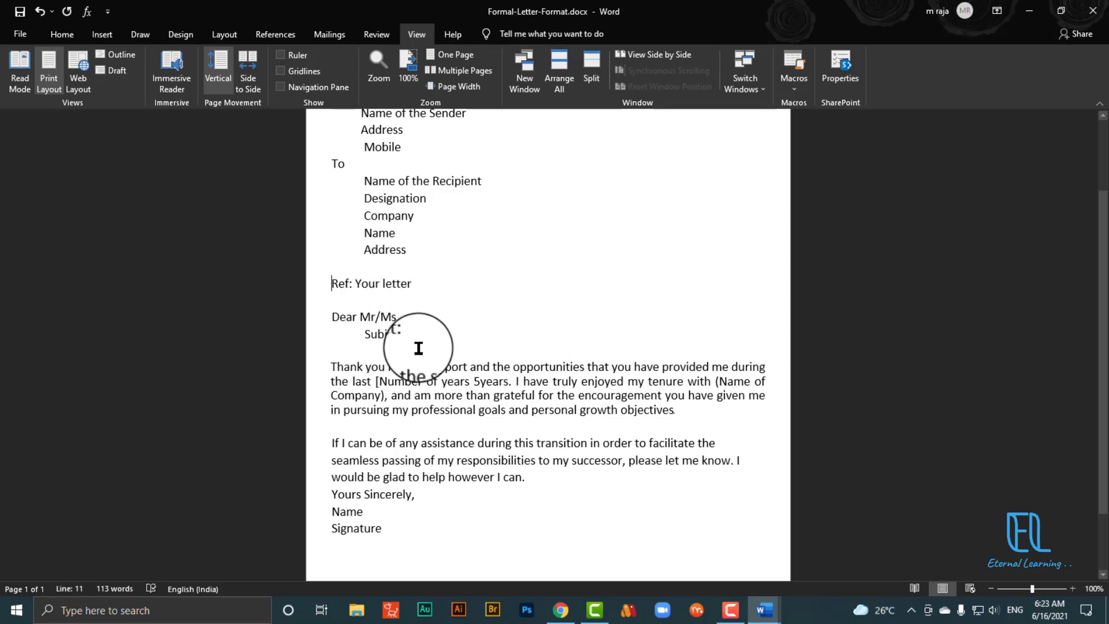
{"action": "scroll", "coordinate": [361, 309], "scroll_direction": "up", "scroll_amount": 3}
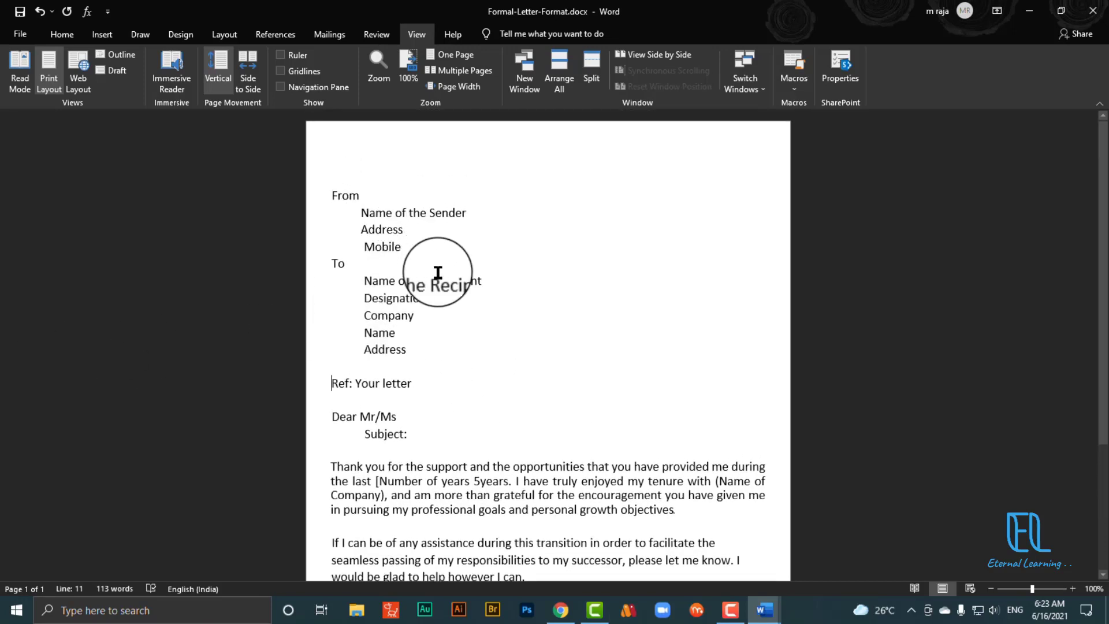
{"action": "scroll", "coordinate": [435, 277], "scroll_direction": "down", "scroll_amount": 2}
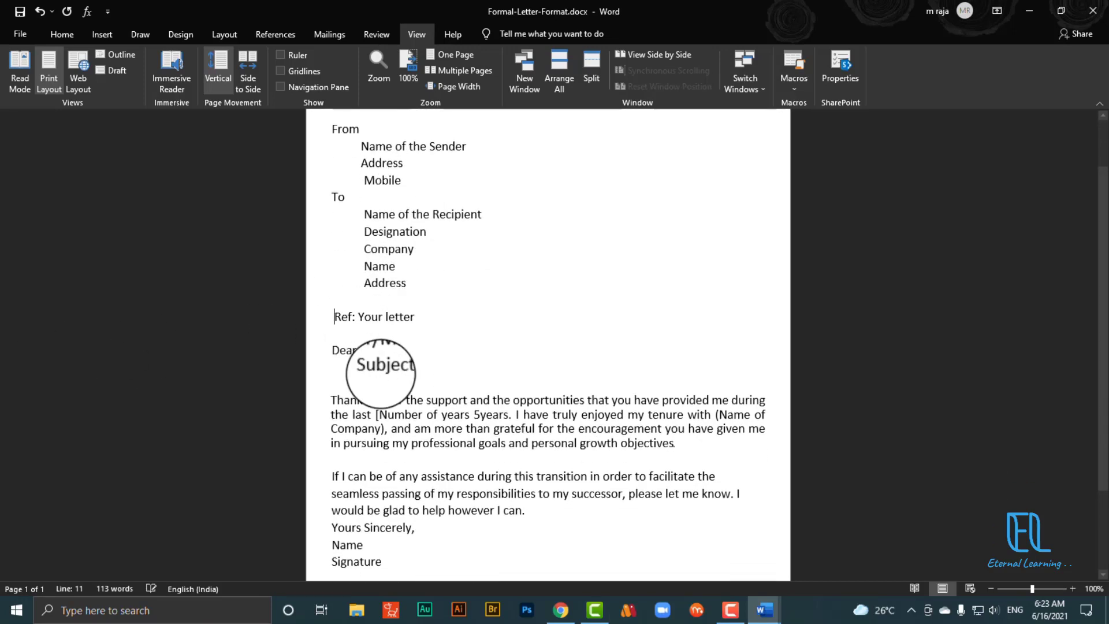
{"action": "key", "text": "Tab"}
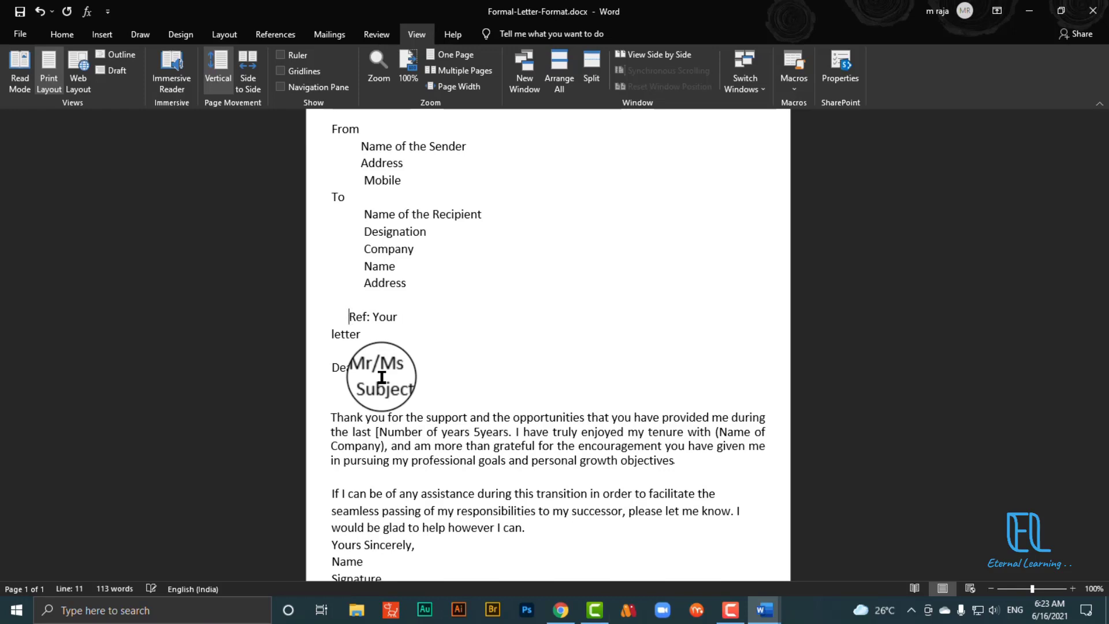
{"action": "key", "text": "BackSpace"}
Add a new line reading "dt" directly below the "Ref: Your letter" line
{"action": "left_click", "coordinate": [435, 316]}
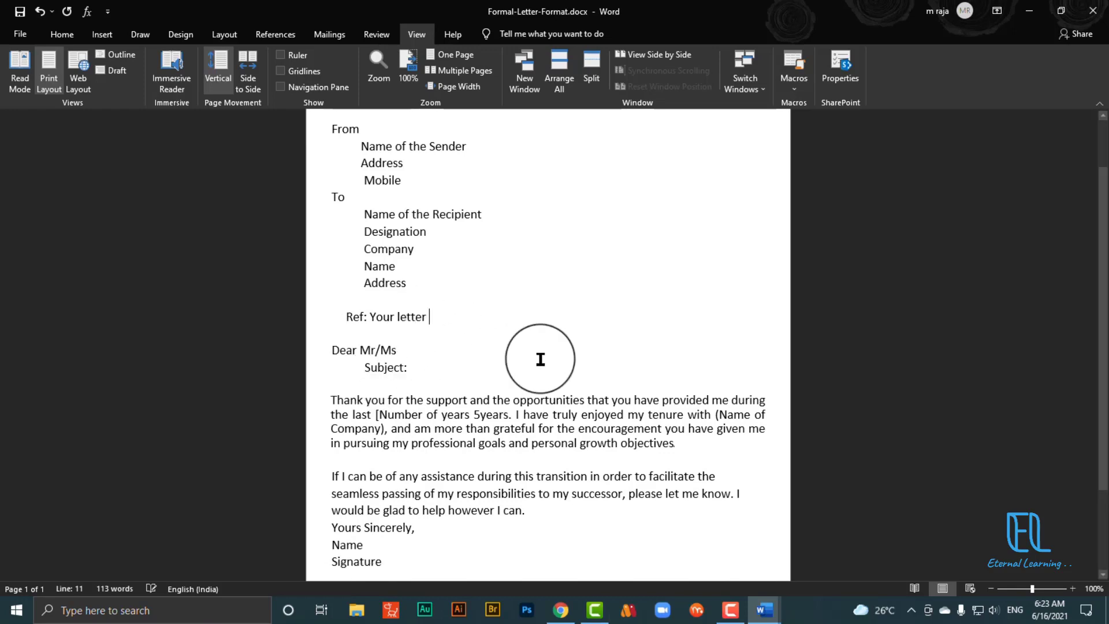
{"action": "key", "text": "Return"}
{"action": "type", "text": "dt"}
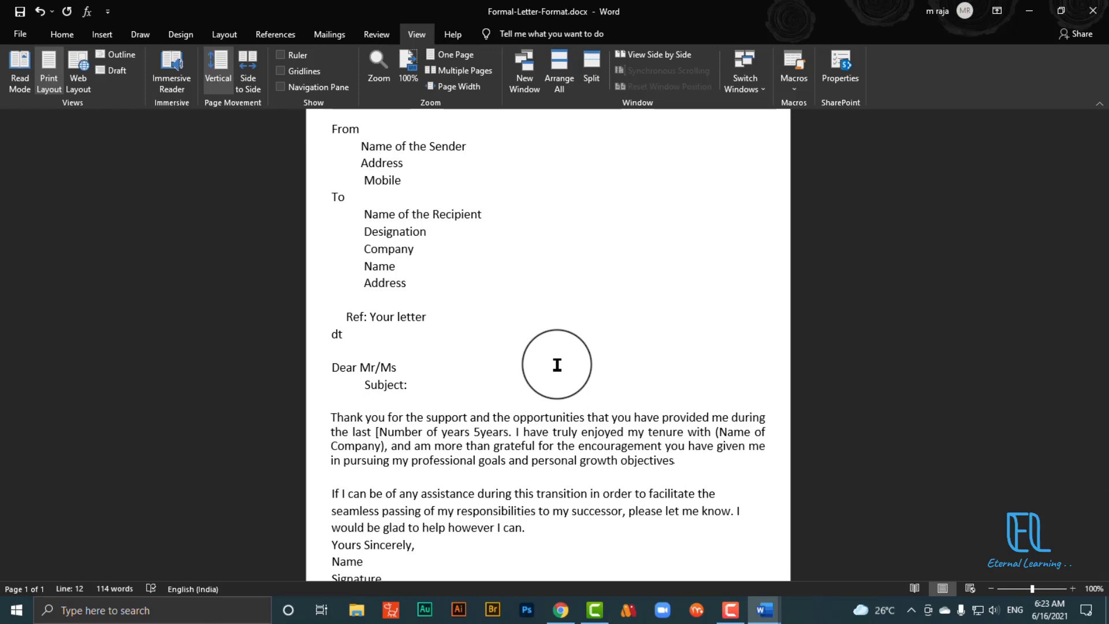
Fill the Subject line with sample text starting "fdf" and a long run of the letter f so that it wraps
{"action": "left_click", "coordinate": [423, 384]}
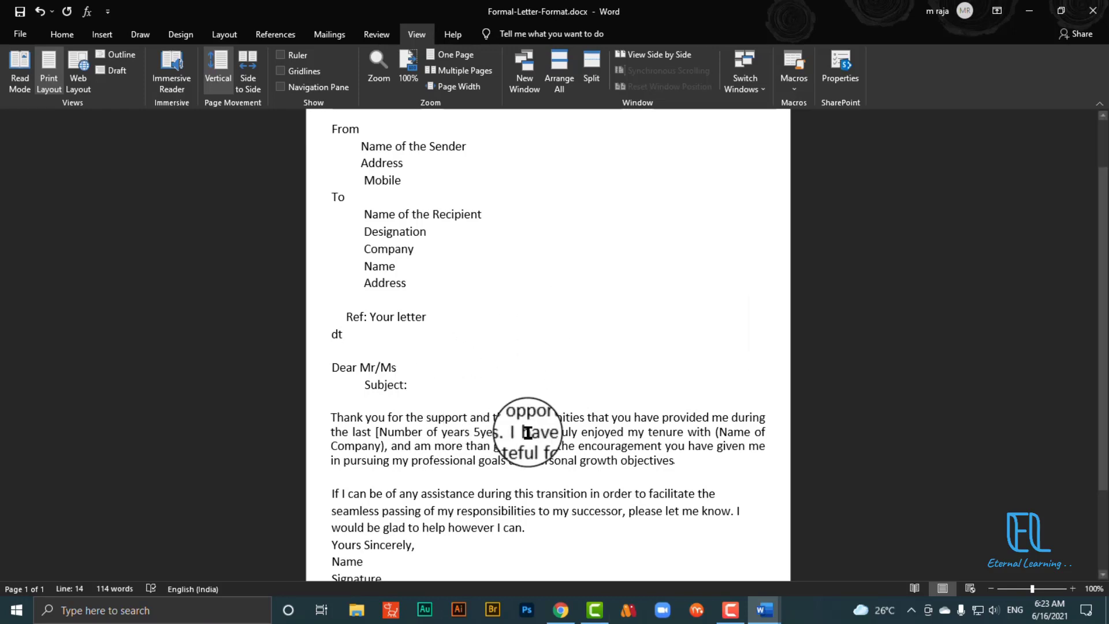
{"action": "type", "text": "fdf"}
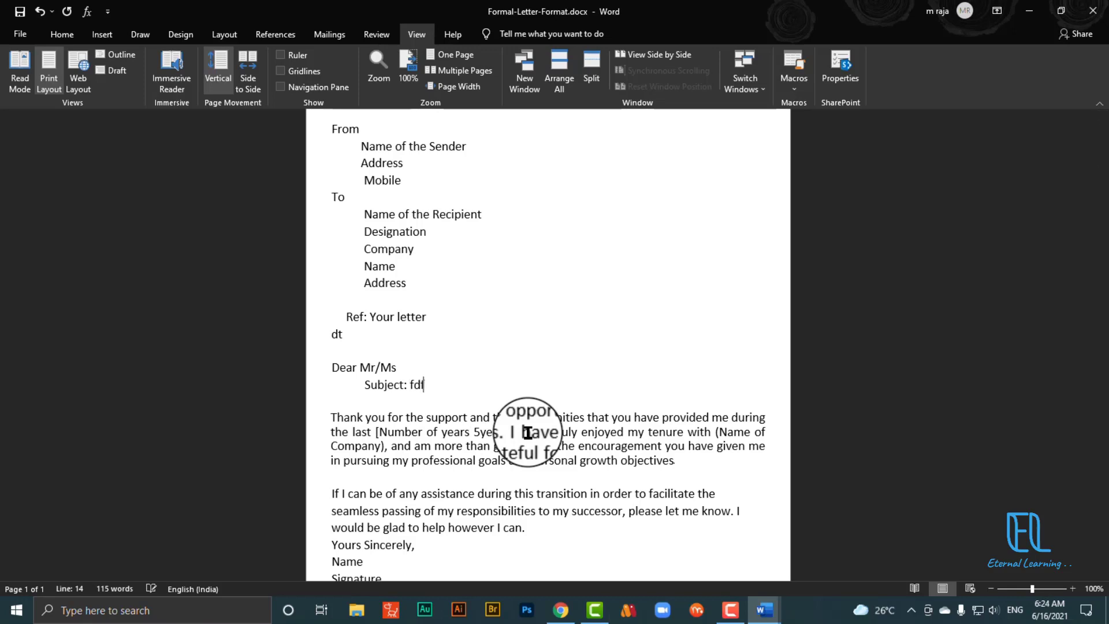
{"action": "type", "text": "ffffffffffffffffffffffffffffffffffffffffffff"}
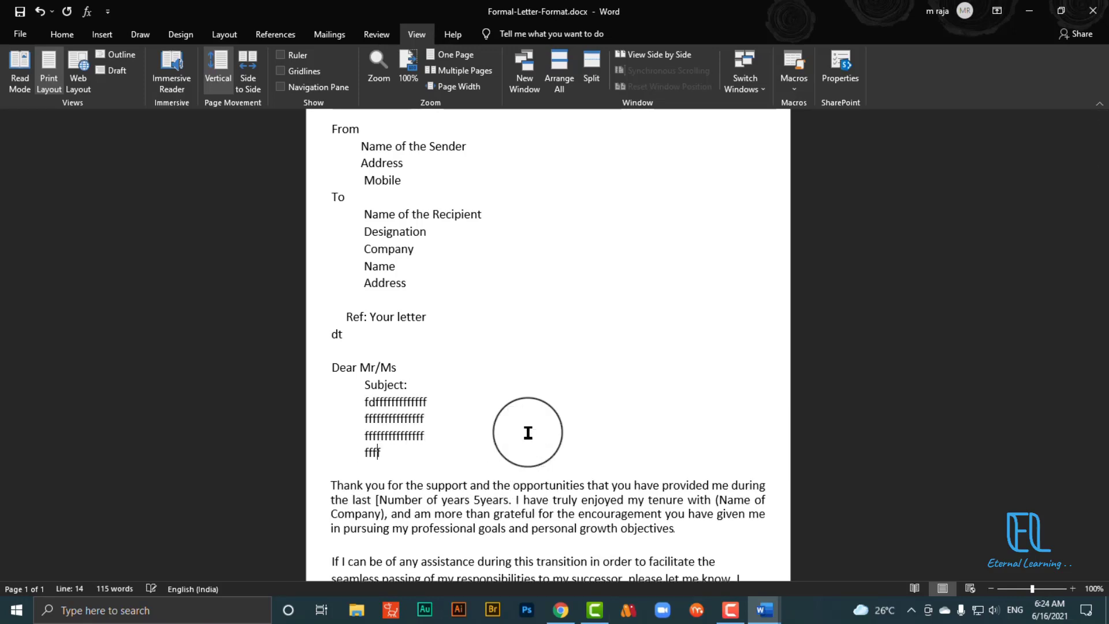
{"action": "type", "text": "ffffffffffffffffffffffffffffffffffffffffffffff"}
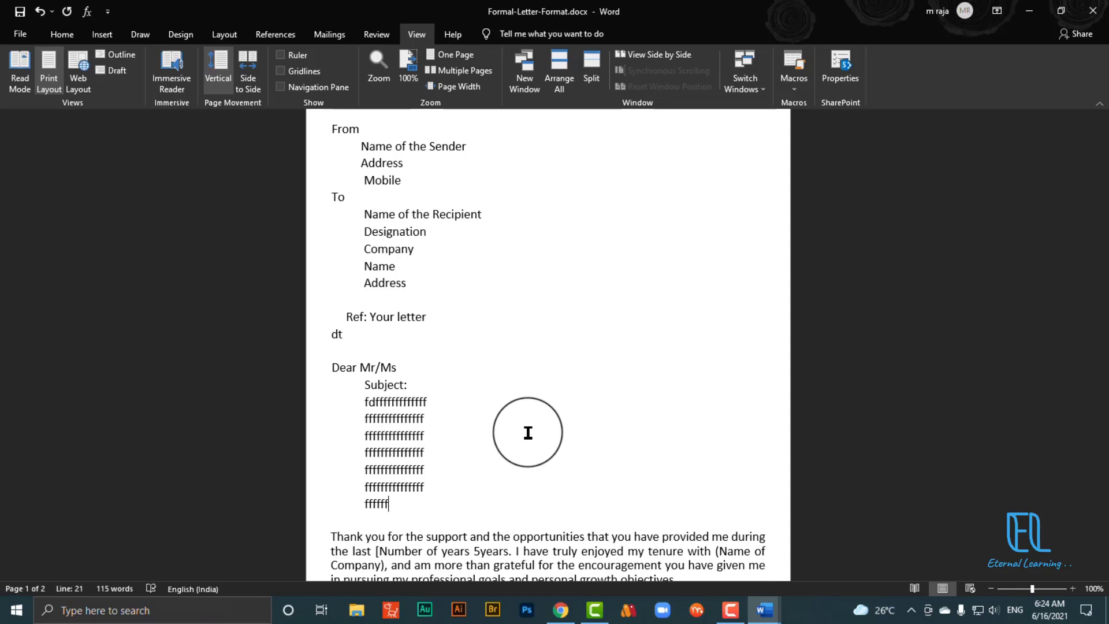
Indent the first lines of the "Thank you for the support" and "If I can be of any assistance" paragraphs with a tab
{"action": "scroll", "coordinate": [576, 495], "scroll_direction": "down", "scroll_amount": 6}
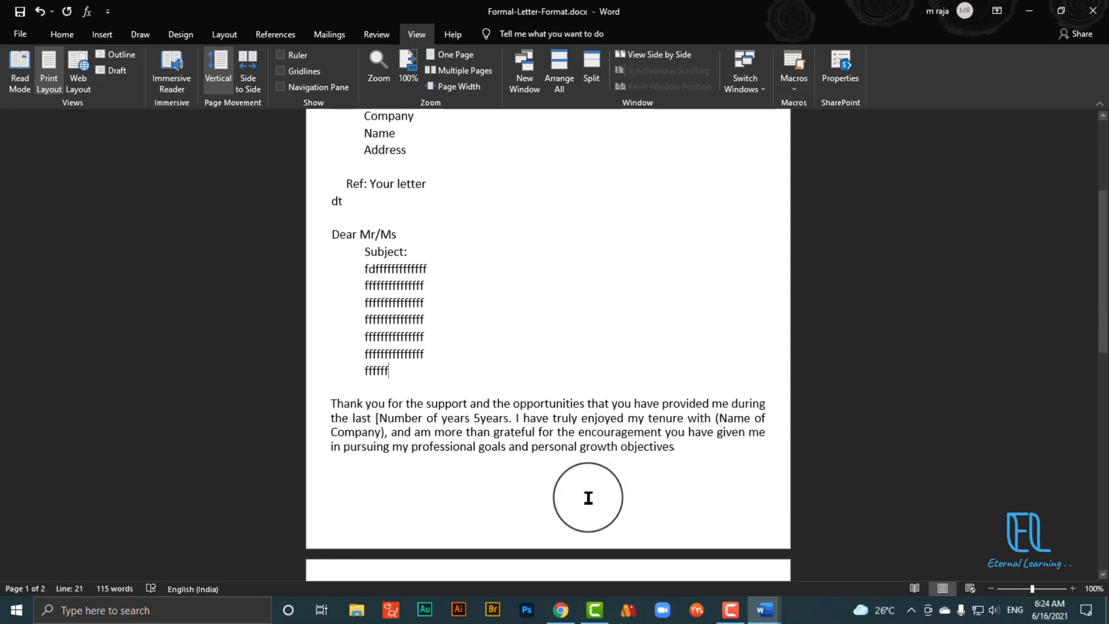
{"action": "scroll", "coordinate": [588, 498], "scroll_direction": "up", "scroll_amount": 3}
{"action": "scroll", "coordinate": [588, 497], "scroll_direction": "down", "scroll_amount": 1}
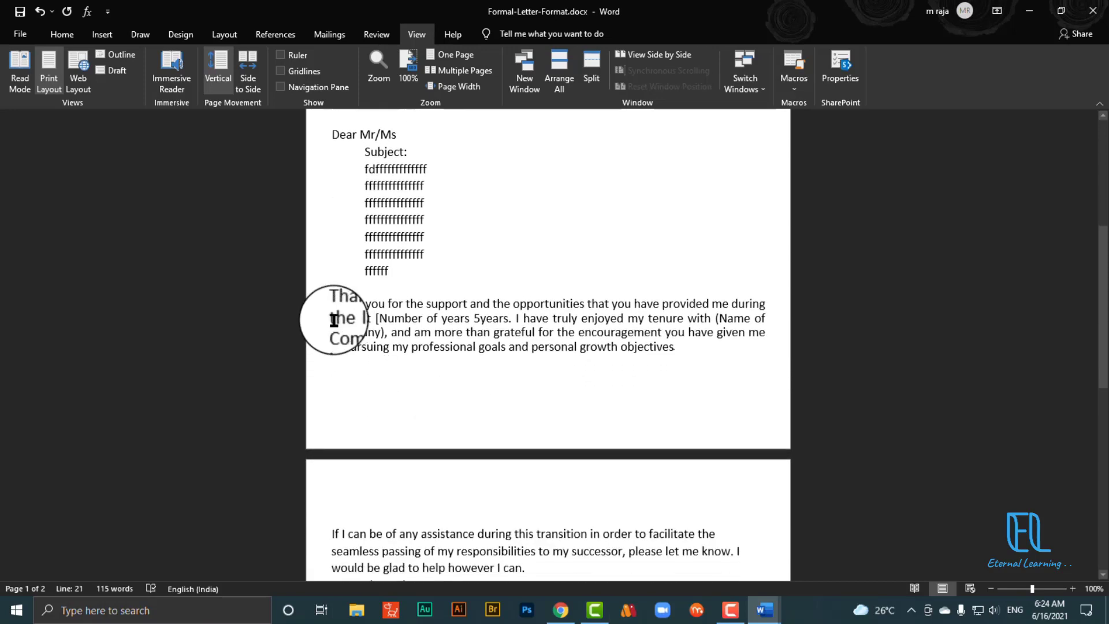
{"action": "left_click", "coordinate": [331, 304]}
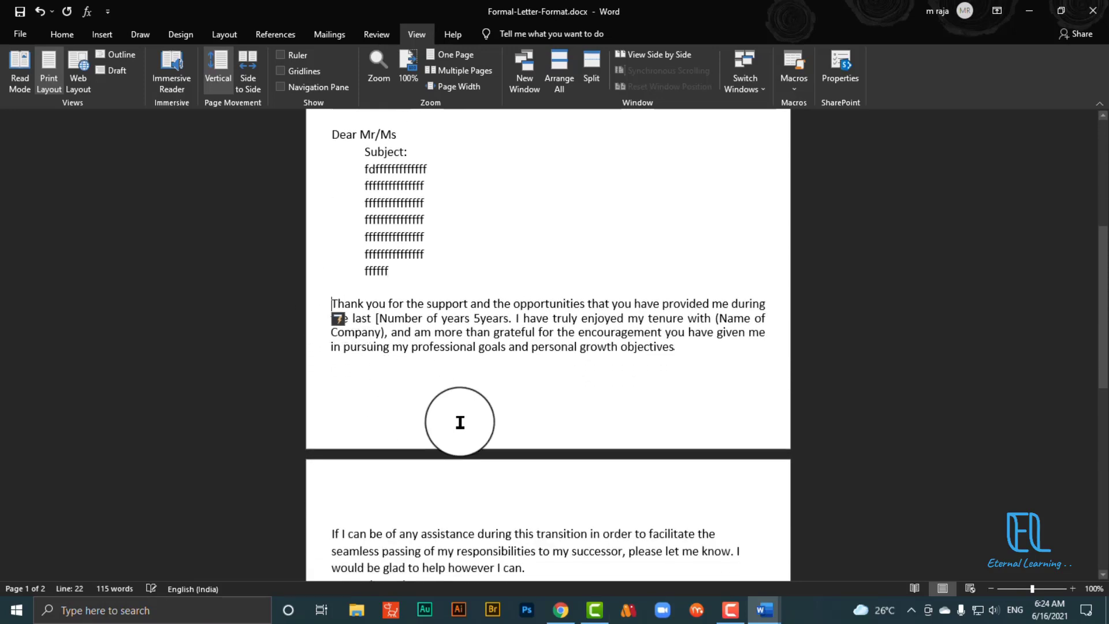
{"action": "key", "text": "Tab"}
{"action": "scroll", "coordinate": [460, 422], "scroll_direction": "down", "scroll_amount": 2}
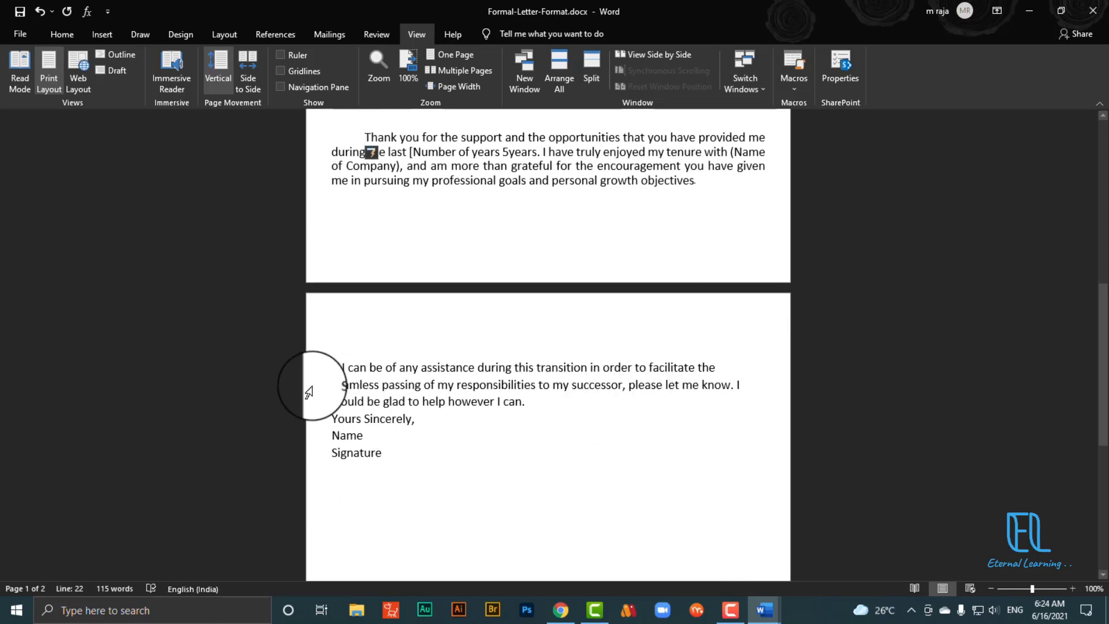
{"action": "left_click", "coordinate": [327, 369]}
{"action": "key", "text": "Tab"}
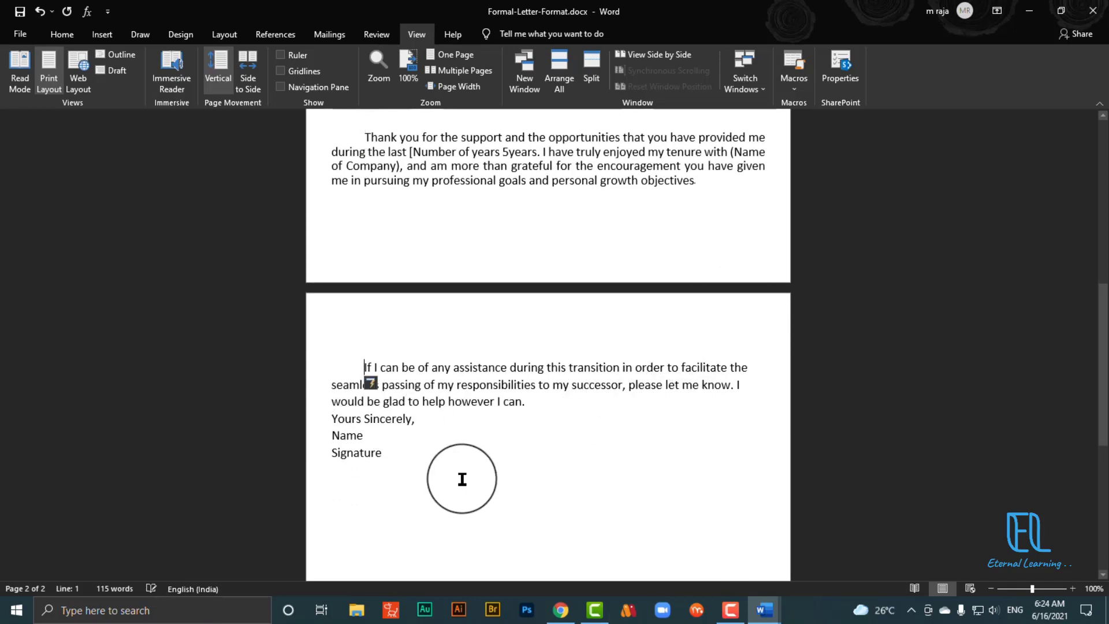
Shift the "Yours Sincerely," line across toward the page's right margin with tabs
{"action": "left_click", "coordinate": [331, 419]}
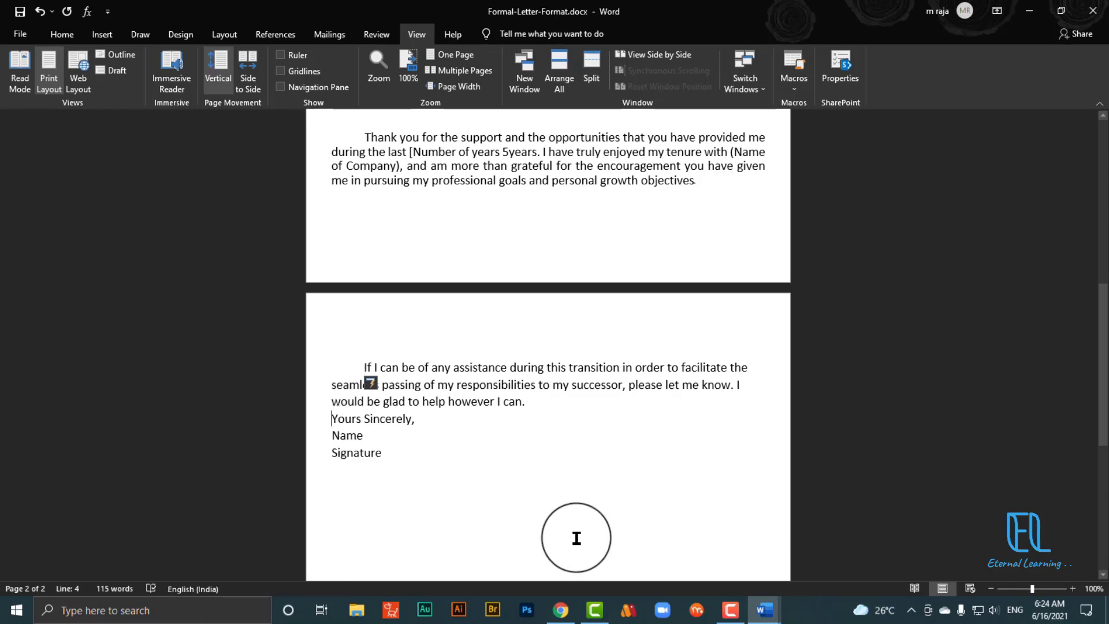
{"action": "key", "text": "Tab"}
{"action": "key", "text": "Tab"}
{"action": "key", "text": "Tab"}
{"action": "key", "text": "Tab"}
{"action": "key", "text": "Tab"}
{"action": "key", "text": "Tab"}
{"action": "key", "text": "Tab"}
{"action": "key", "text": "Tab"}
{"action": "key", "text": "Tab"}
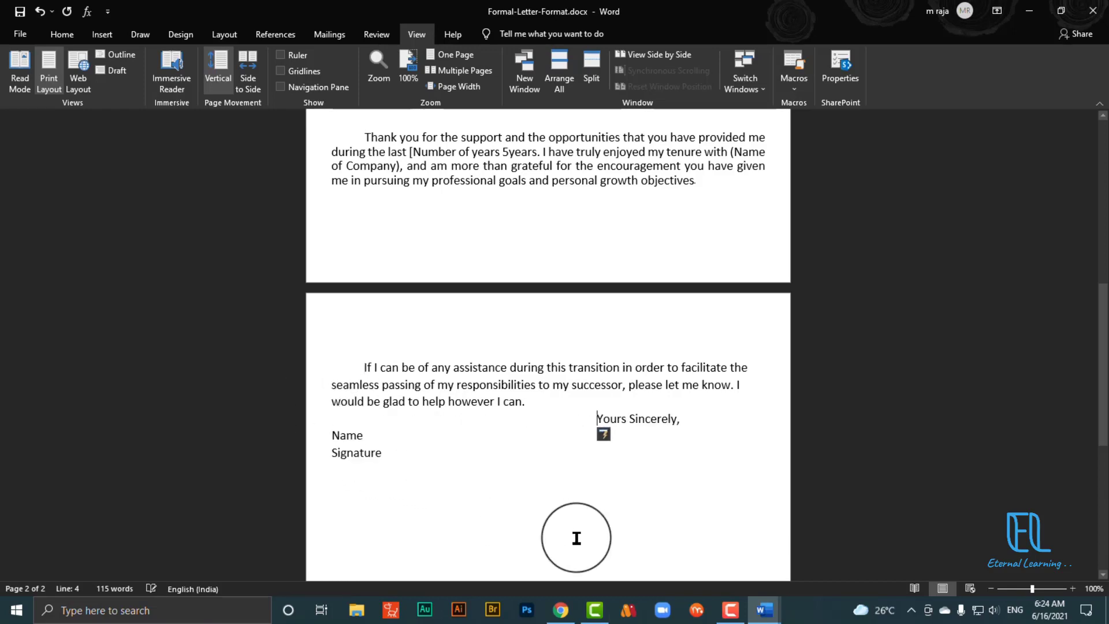
{"action": "key", "text": "Tab"}
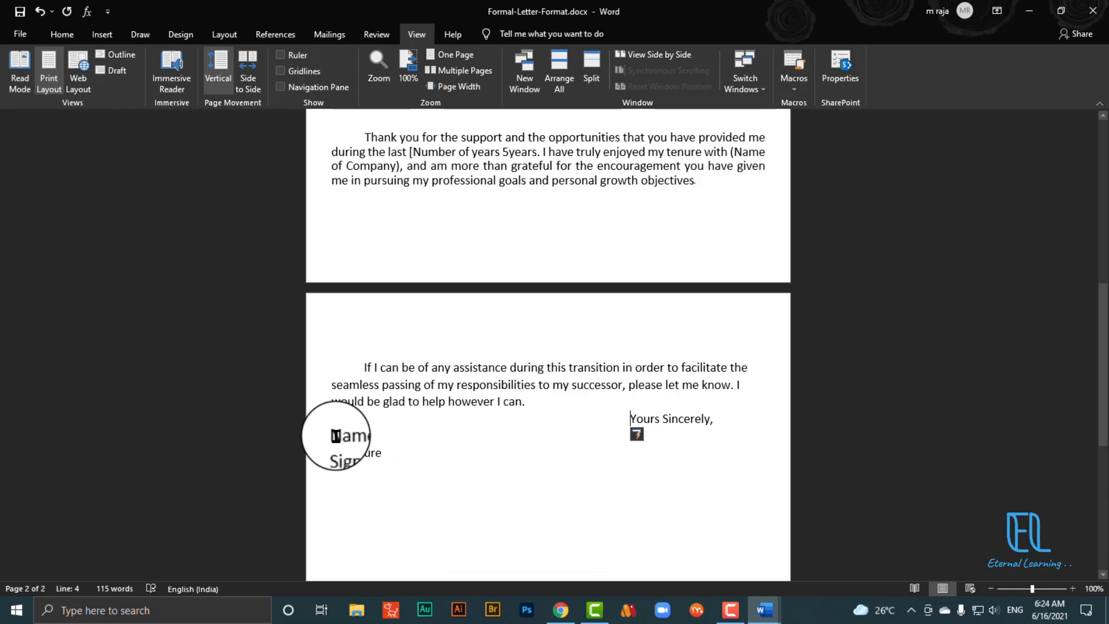
Align the closing Name line beneath "Yours Sincerely," and add two blank lines below it for the signature
{"action": "left_click", "coordinate": [333, 435]}
{"action": "key", "text": "Tab"}
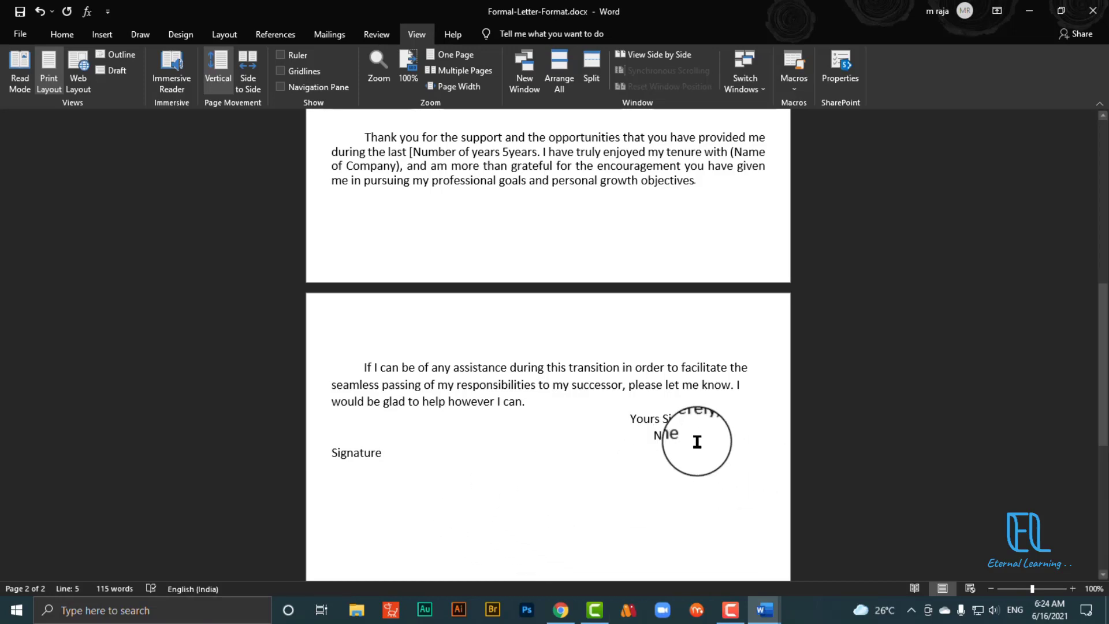
{"action": "key", "text": "Return"}
{"action": "key", "text": "Return"}
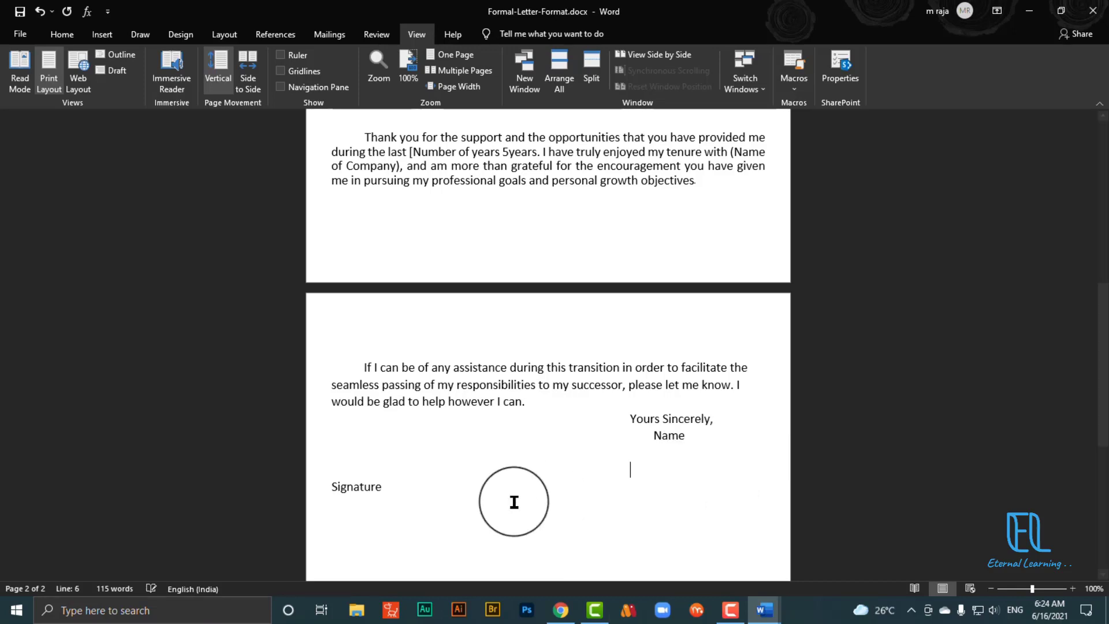
Shift the Signature line across with tabs so it sits beneath the closing Name line
{"action": "left_click", "coordinate": [331, 487]}
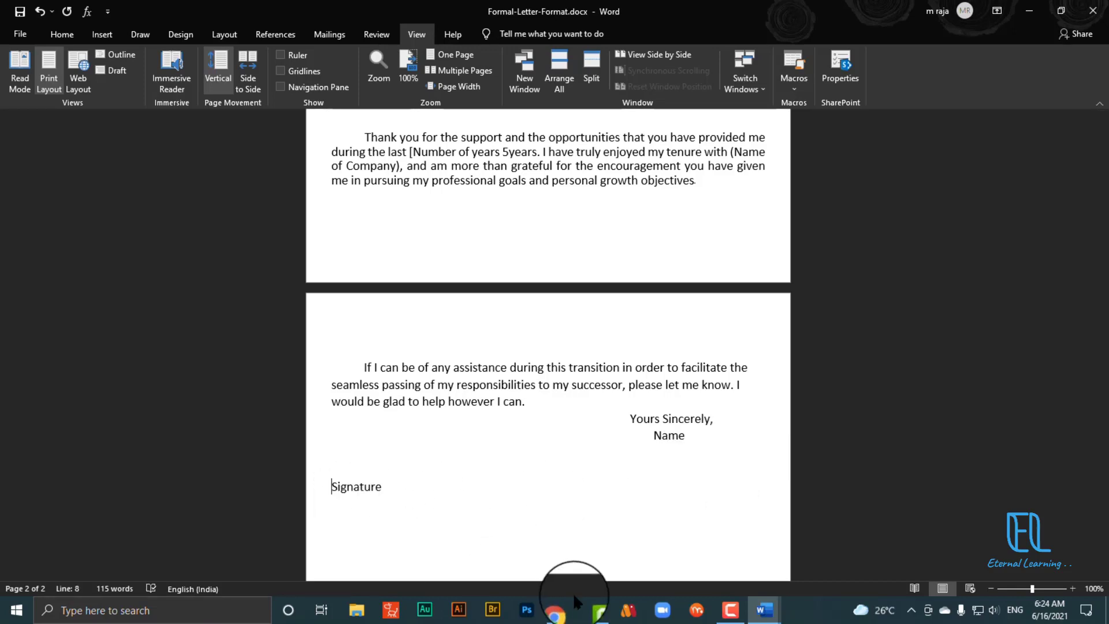
{"action": "key", "text": "Tab"}
{"action": "key", "text": "Tab"}
{"action": "key", "text": "Tab"}
{"action": "key", "text": "Tab"}
{"action": "key", "text": "Tab"}
{"action": "key", "text": "Tab"}
{"action": "key", "text": "Tab"}
{"action": "key", "text": "Tab"}
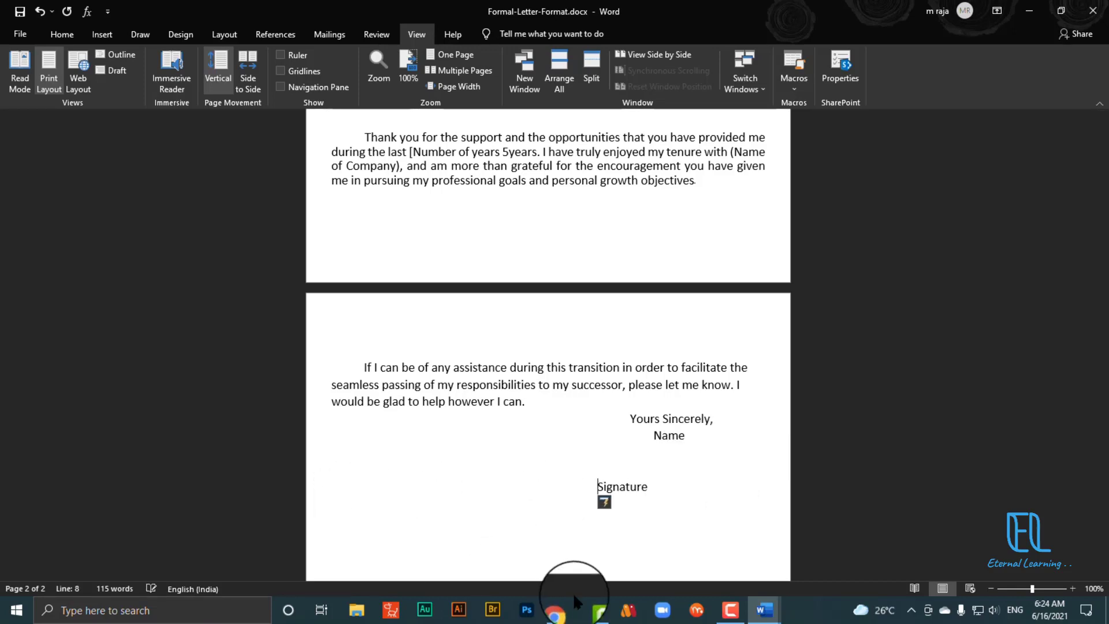
{"action": "key", "text": "Tab"}
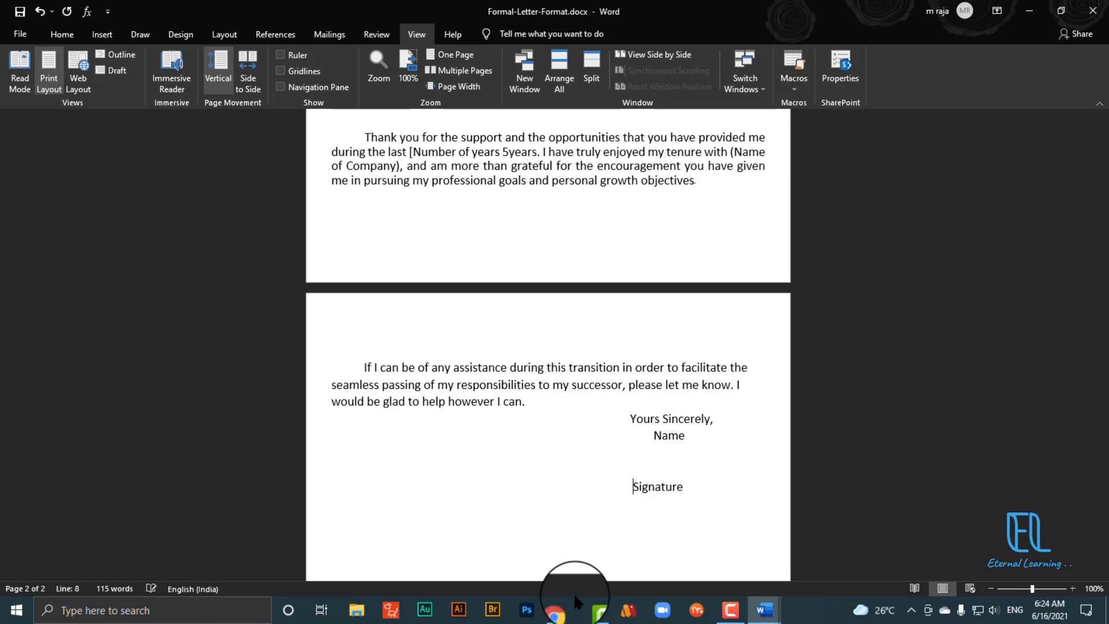
Review the letter's alignment on both pages, from the From block through the subject and body to the signature
{"action": "scroll", "coordinate": [706, 554], "scroll_direction": "up", "scroll_amount": 9}
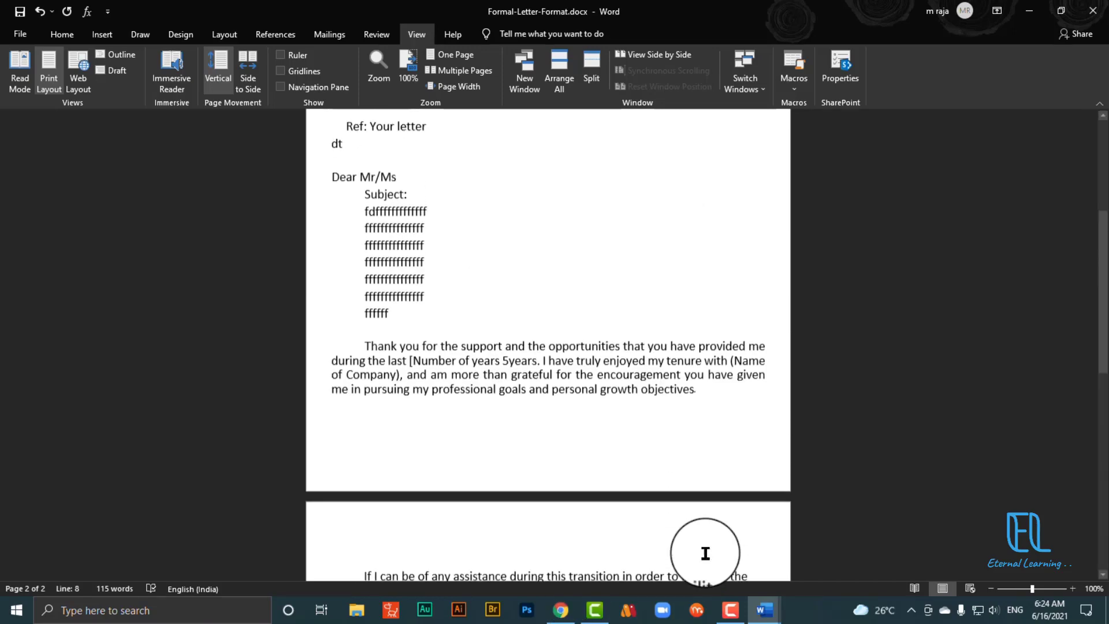
{"action": "scroll", "coordinate": [706, 550], "scroll_direction": "down", "scroll_amount": 7}
{"action": "scroll", "coordinate": [582, 476], "scroll_direction": "up", "scroll_amount": 8}
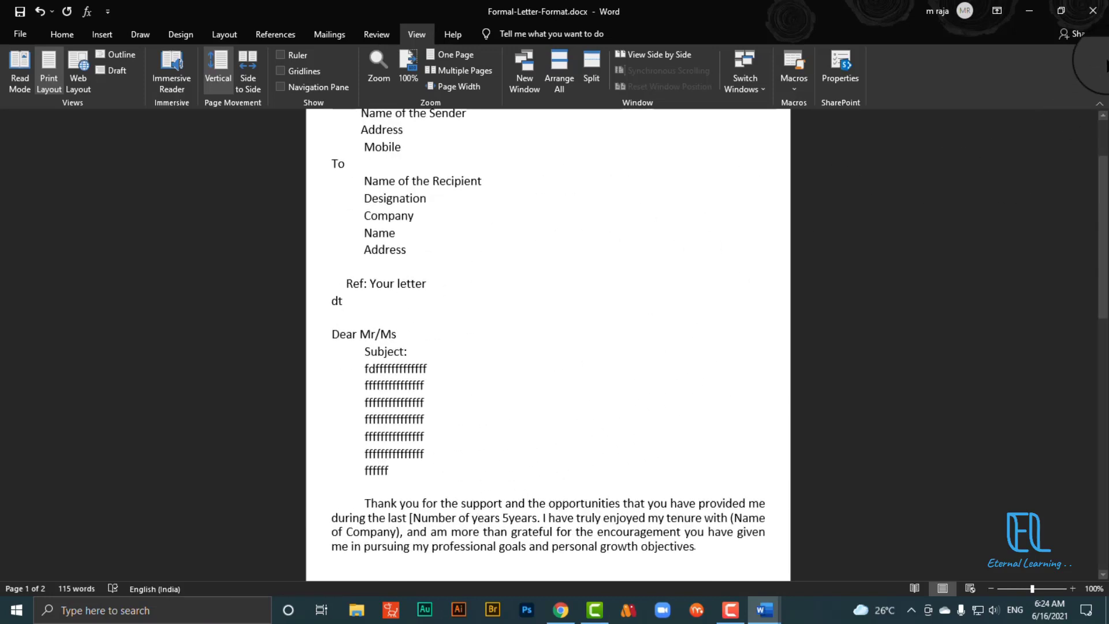
{"action": "scroll", "coordinate": [775, 565], "scroll_direction": "down", "scroll_amount": 8}
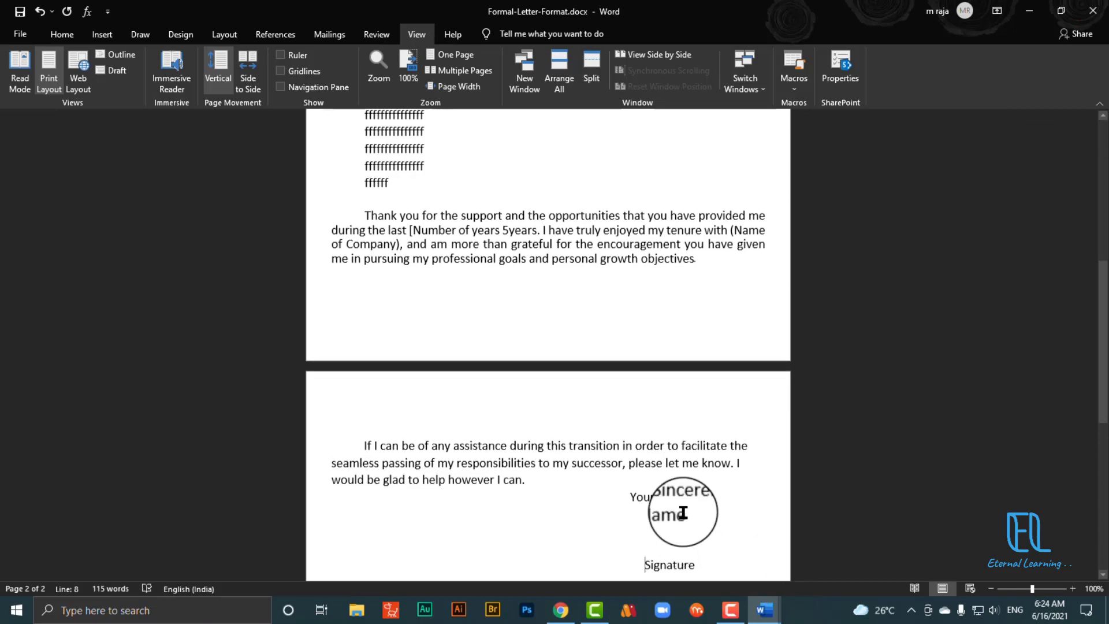
{"action": "scroll", "coordinate": [580, 307], "scroll_direction": "up", "scroll_amount": 10}
{"action": "scroll", "coordinate": [579, 306], "scroll_direction": "down", "scroll_amount": 10}
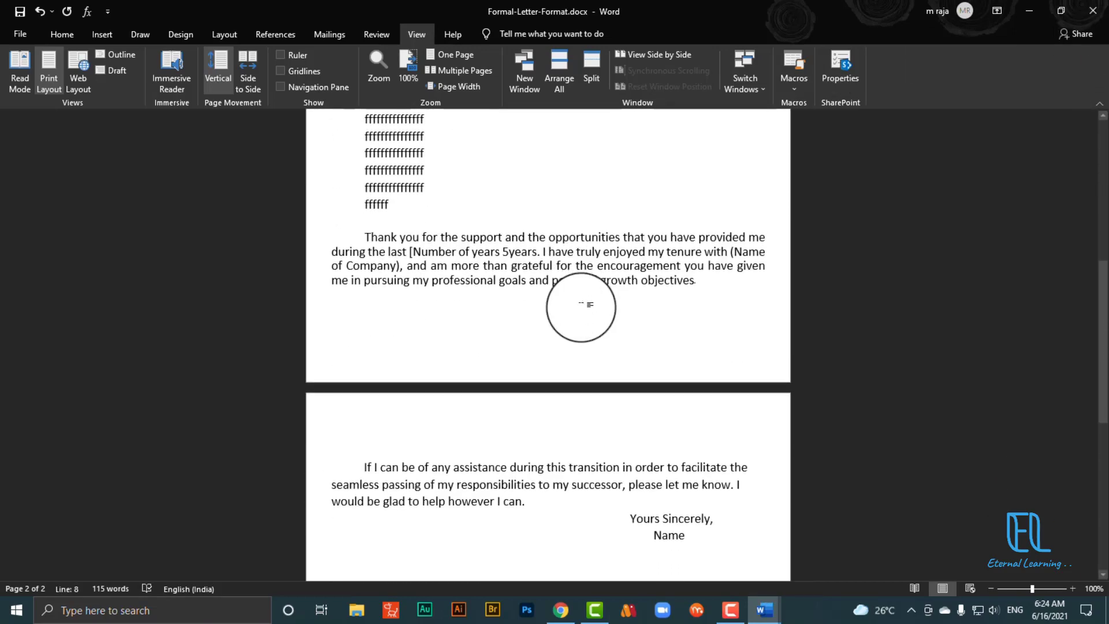
{"action": "scroll", "coordinate": [582, 305], "scroll_direction": "down", "scroll_amount": 3}
{"action": "scroll", "coordinate": [582, 307], "scroll_direction": "up", "scroll_amount": 10}
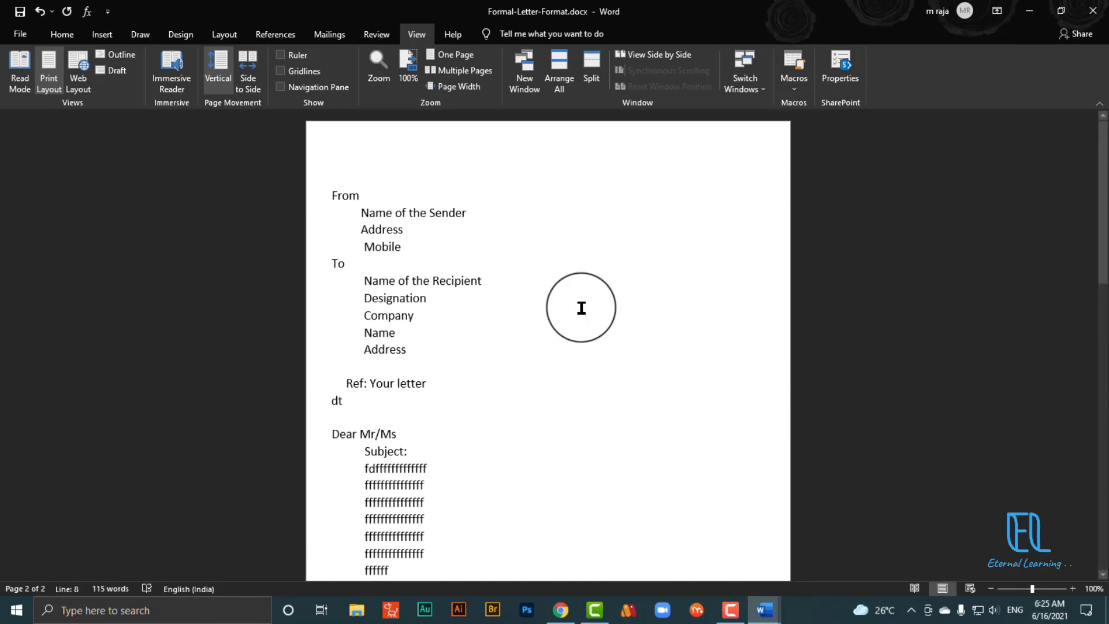
{"action": "scroll", "coordinate": [582, 308], "scroll_direction": "down", "scroll_amount": 3}
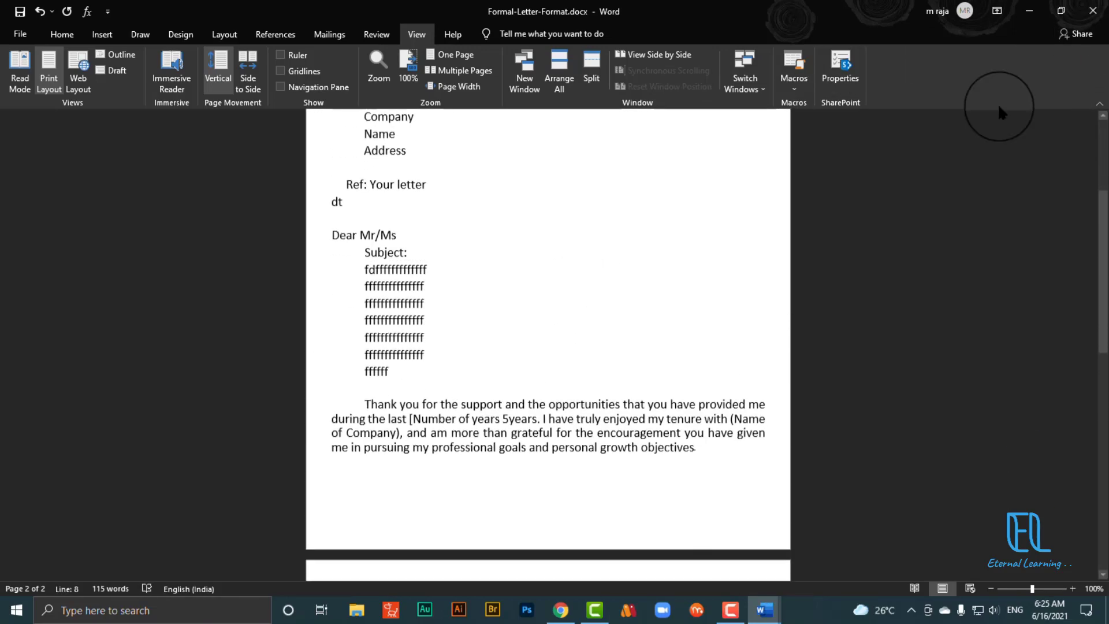
Close the letter without saving the changes and reopen Formal-Letter-Format.docx from the desktop
{"action": "left_click", "coordinate": [1092, 11]}
{"action": "left_click", "coordinate": [548, 325]}
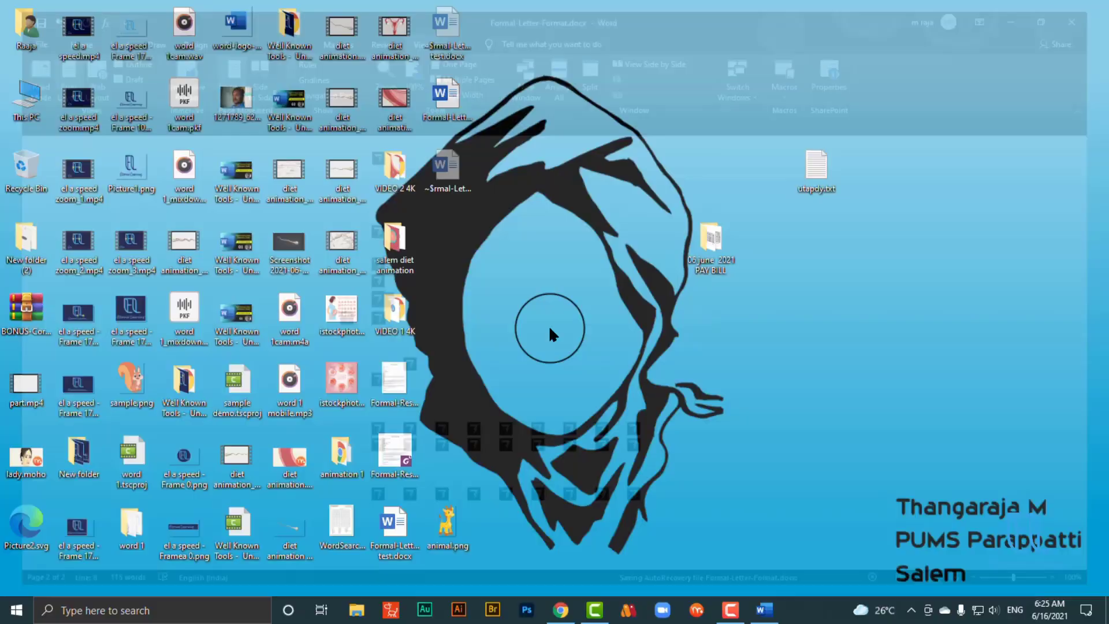
{"action": "left_click", "coordinate": [457, 120]}
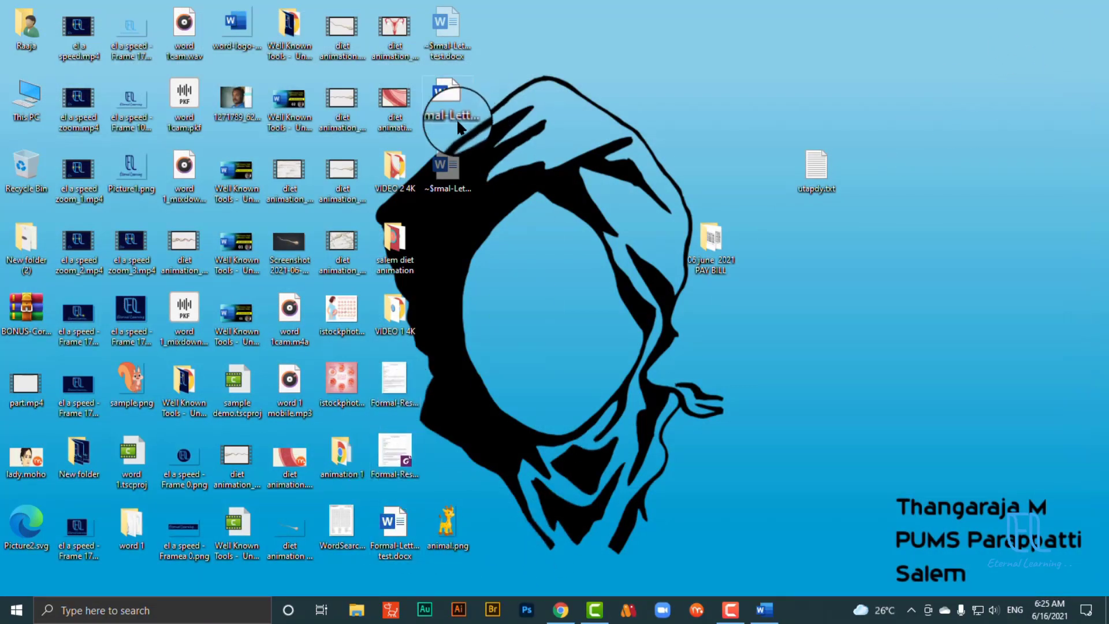
{"action": "double_click", "coordinate": [450, 103]}
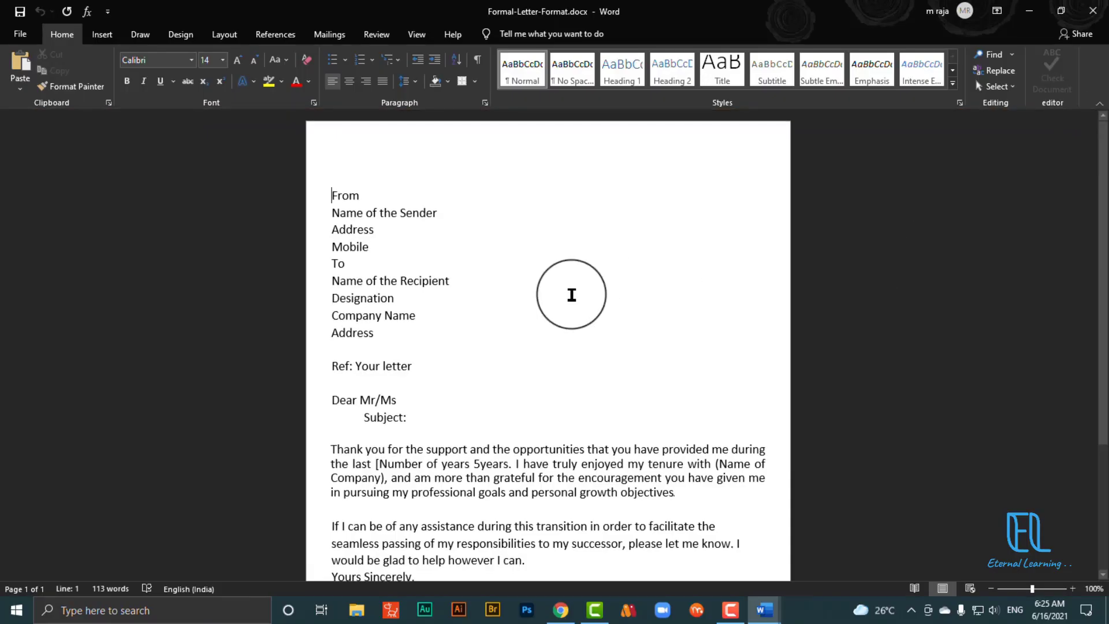
{"action": "scroll", "coordinate": [565, 298], "scroll_direction": "down", "scroll_amount": 2}
{"action": "scroll", "coordinate": [435, 375], "scroll_direction": "up", "scroll_amount": 3}
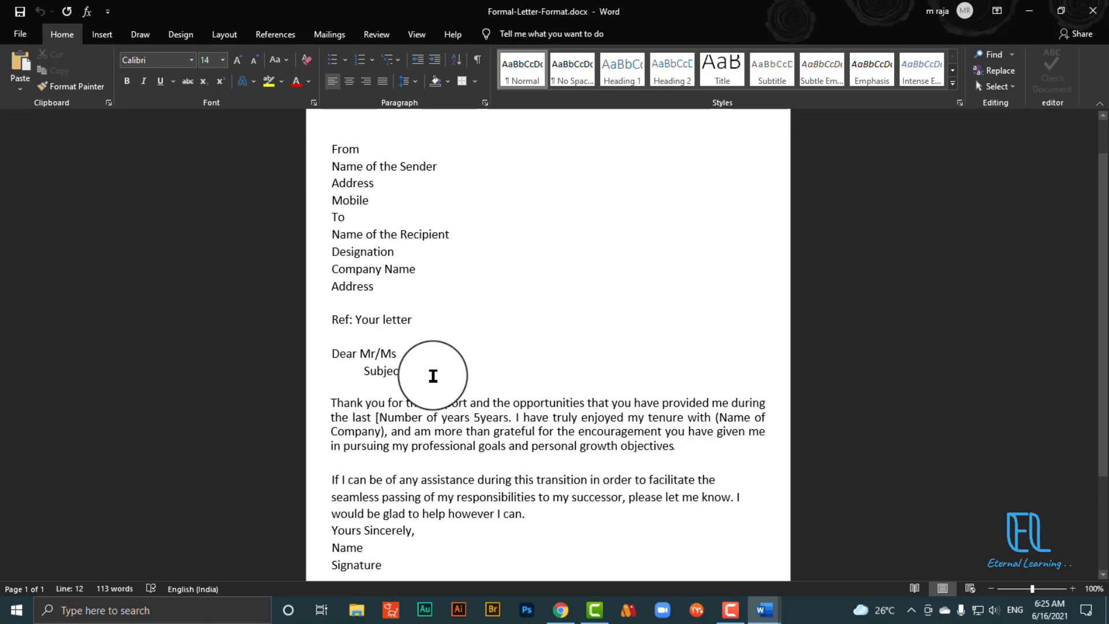
Add four lines of filler text made of repeated "d" characters beneath the Subject line
{"action": "key", "text": "Return"}
{"action": "type", "text": "dddddddddddddd"}
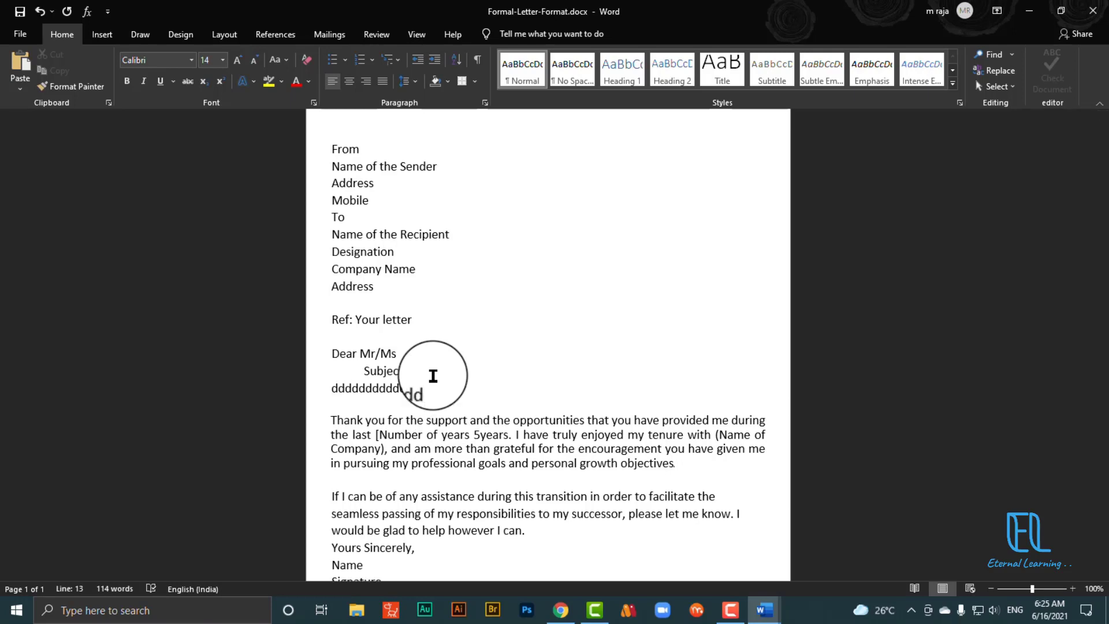
{"action": "key", "text": "Return"}
{"action": "type", "text": "ddddddddddddd"}
{"action": "key", "text": "Return"}
{"action": "type", "text": "dddddddddddddd"}
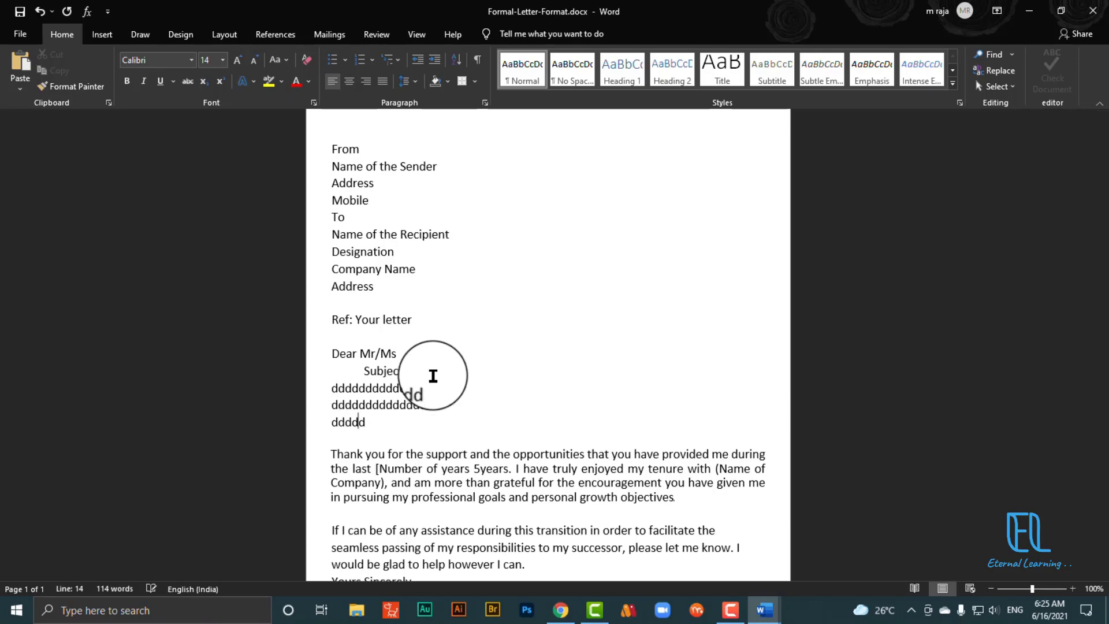
{"action": "key", "text": "Return"}
{"action": "type", "text": "dddddddddddd"}
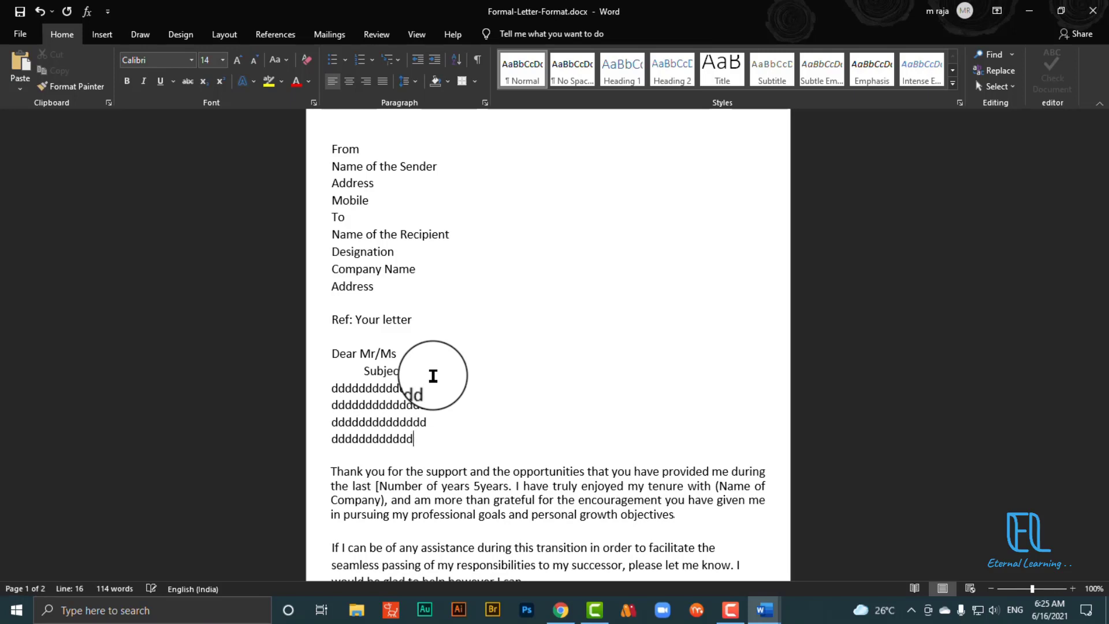
Delete all the filler lines beneath the Subject line
{"action": "key", "text": "BackSpace"}
{"action": "key", "text": "BackSpace"}
{"action": "key", "text": "BackSpace"}
{"action": "key", "text": "BackSpace"}
{"action": "key", "text": "BackSpace"}
{"action": "key", "text": "BackSpace"}
{"action": "key", "text": "BackSpace"}
{"action": "key", "text": "BackSpace"}
{"action": "key", "text": "BackSpace"}
{"action": "key", "text": "BackSpace"}
{"action": "key", "text": "BackSpace"}
{"action": "key", "text": "BackSpace"}
{"action": "key", "text": "BackSpace"}
{"action": "key", "text": "BackSpace"}
{"action": "key", "text": "BackSpace"}
{"action": "key", "text": "BackSpace"}
{"action": "key", "text": "BackSpace"}
{"action": "key", "text": "BackSpace"}
{"action": "key", "text": "BackSpace"}
{"action": "key", "text": "BackSpace"}
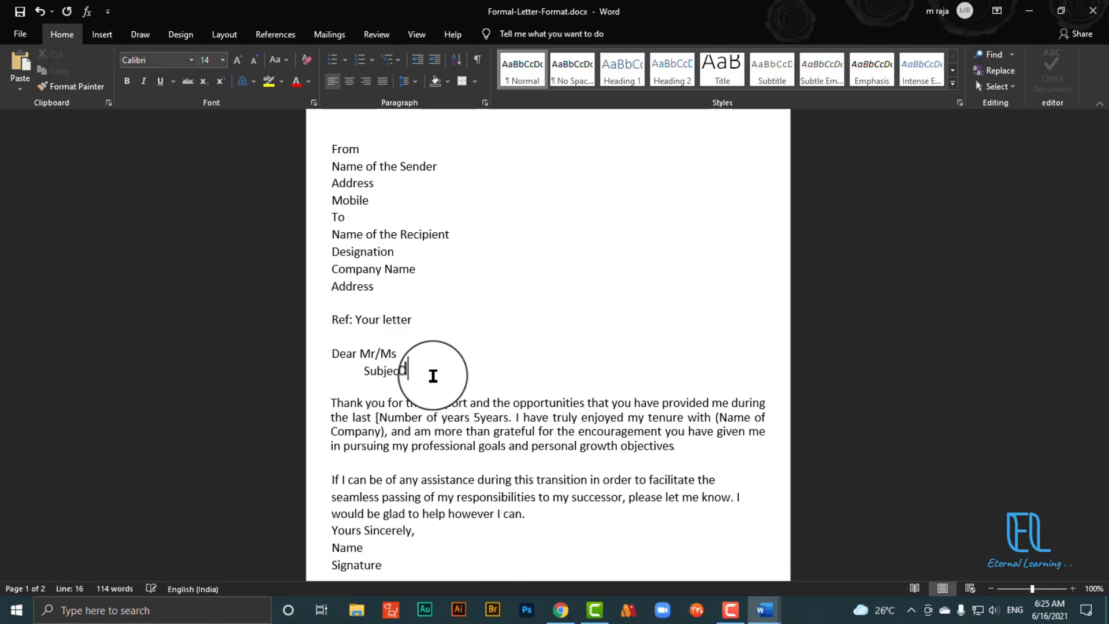
Select the whole letter and clear all of its formatting
{"action": "scroll", "coordinate": [542, 362], "scroll_direction": "down", "scroll_amount": 4}
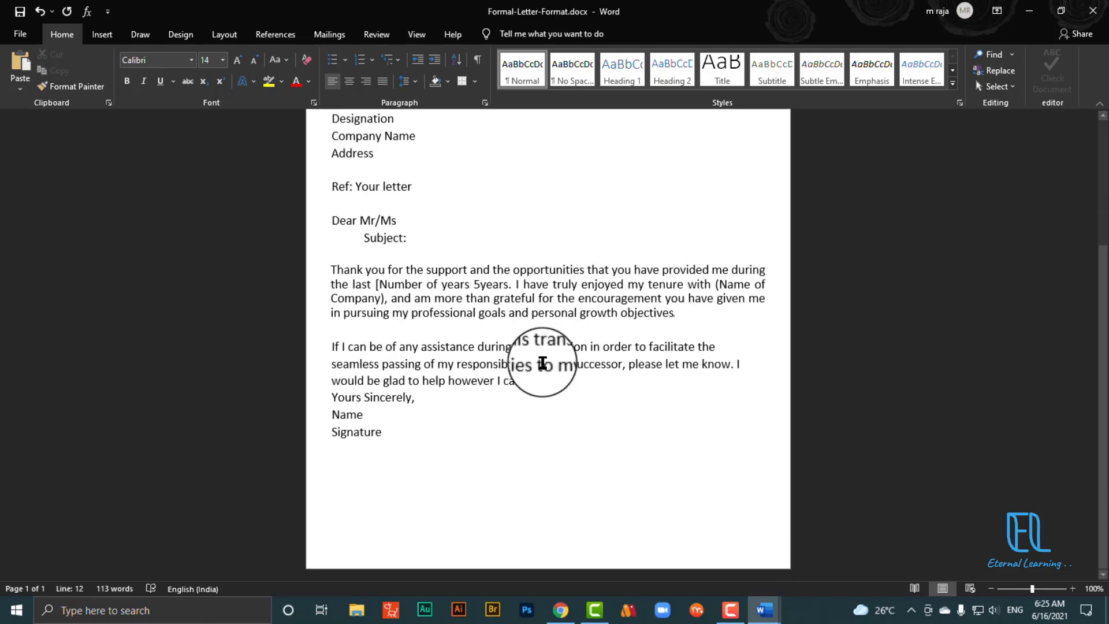
{"action": "scroll", "coordinate": [422, 492], "scroll_direction": "up", "scroll_amount": 5}
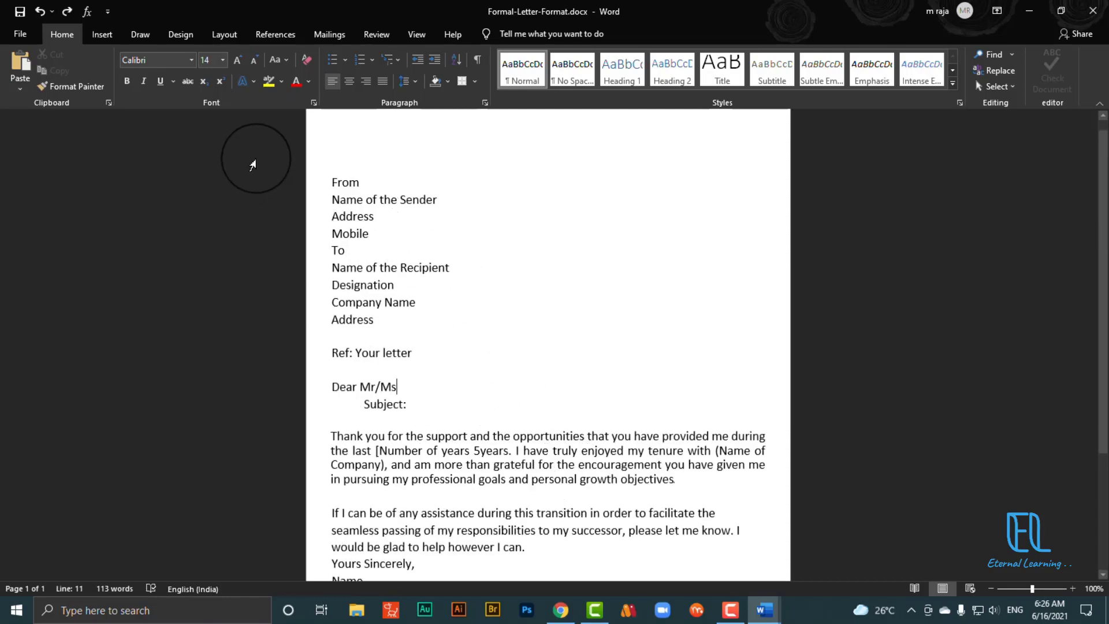
{"action": "left_click_drag", "start_coordinate": [319, 184], "coordinate": [520, 552]}
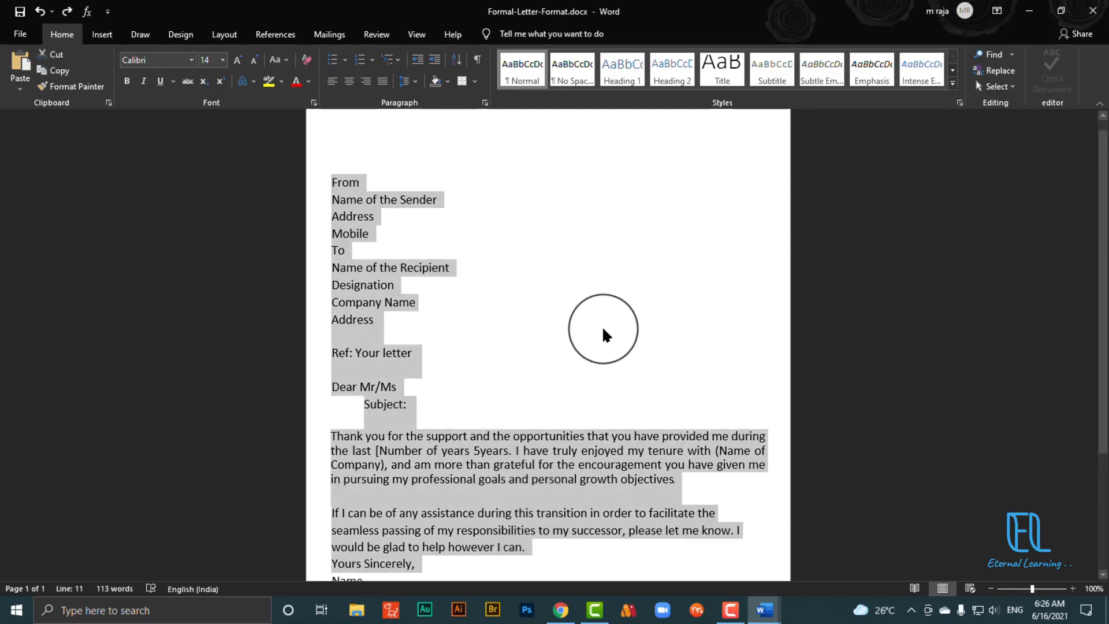
{"action": "left_click", "coordinate": [603, 334]}
{"action": "key", "text": "ctrl"}
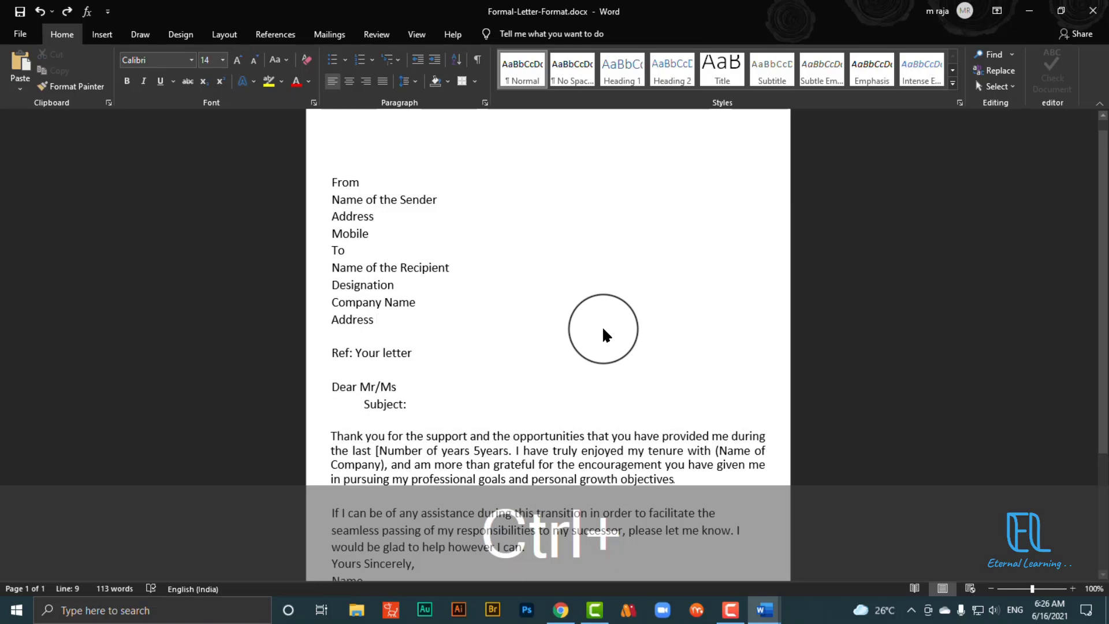
{"action": "key", "text": "ctrl+a"}
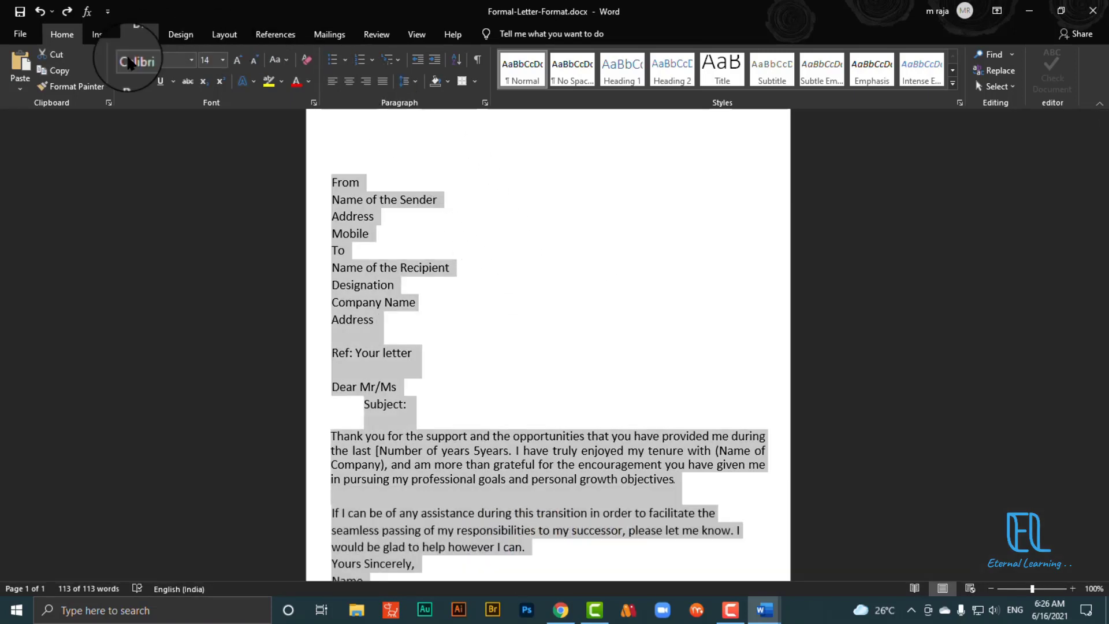
{"action": "left_click", "coordinate": [305, 65]}
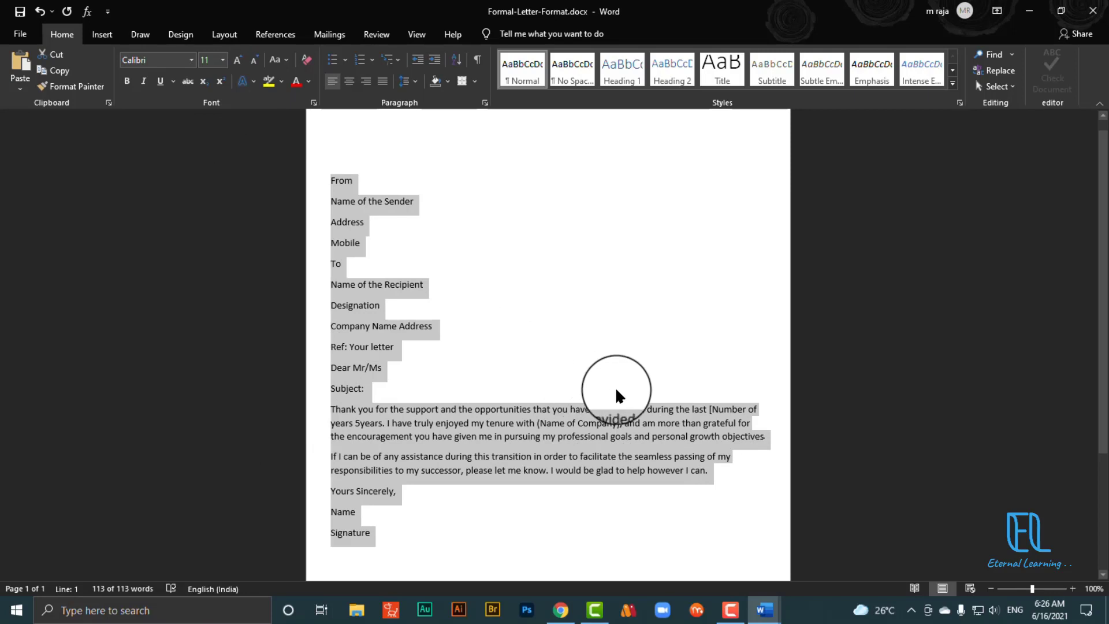
Try test text "fff" after "Subject:" and a default tab indent in front of From
{"action": "left_click", "coordinate": [424, 391]}
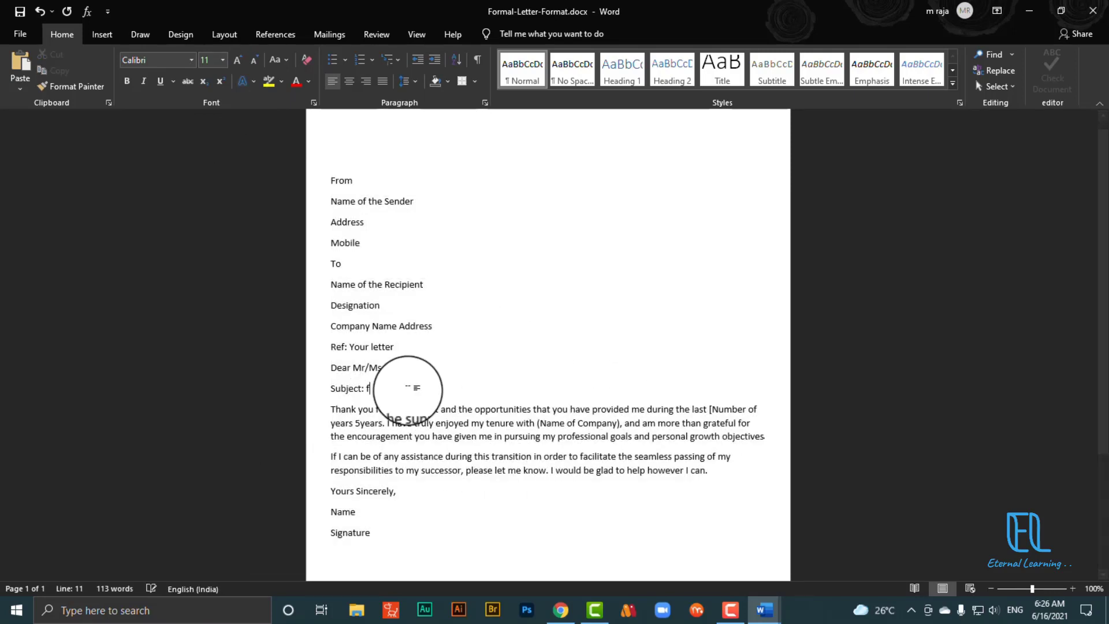
{"action": "type", "text": "fff"}
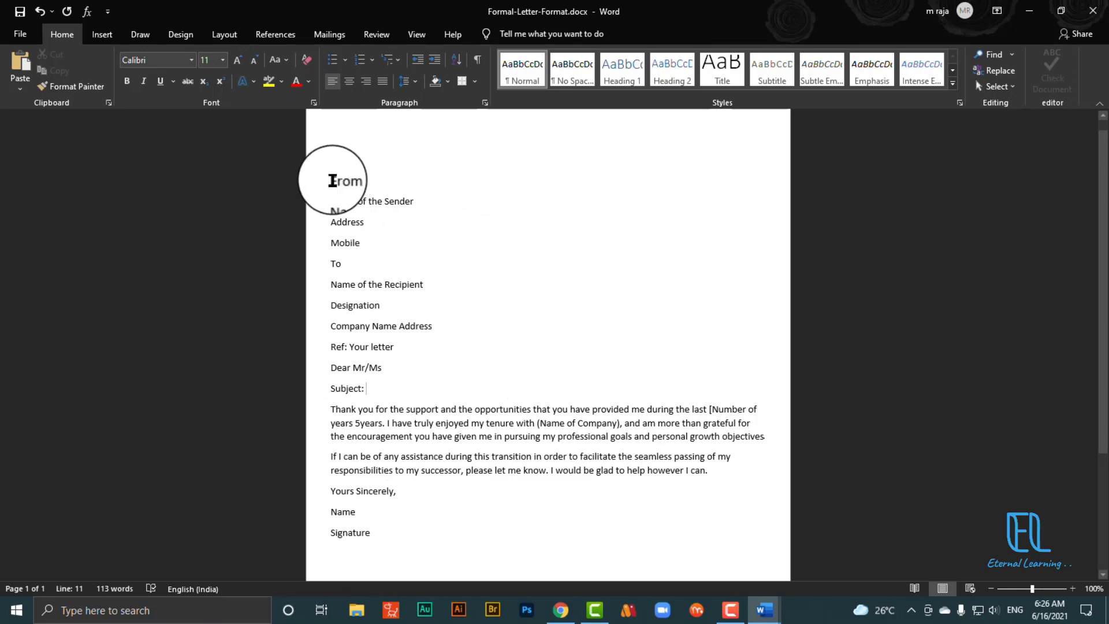
{"action": "left_click", "coordinate": [327, 181]}
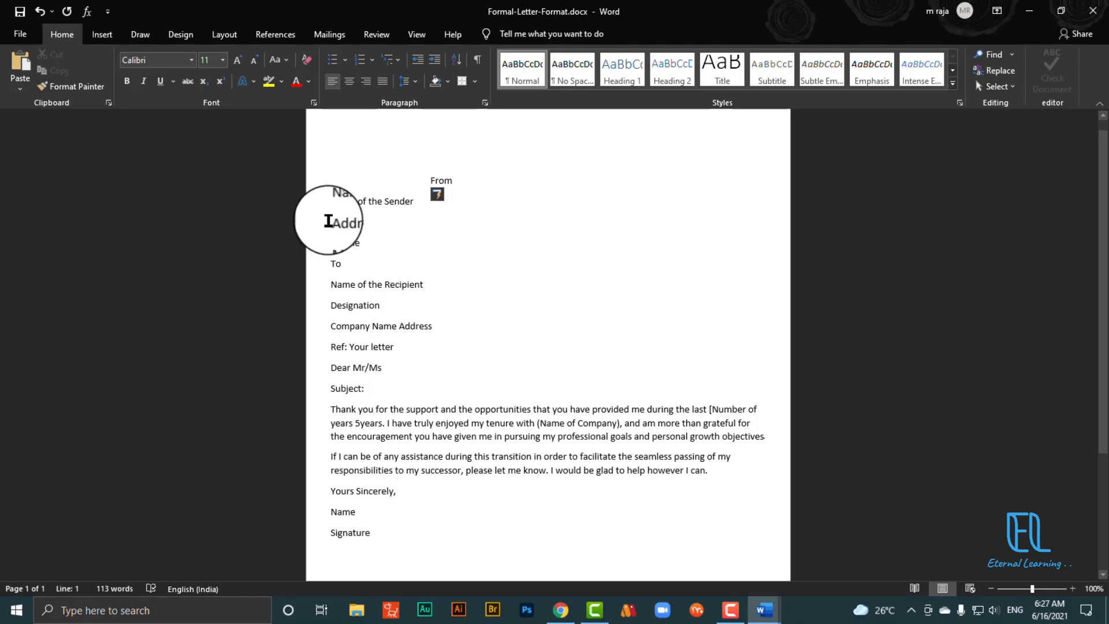
{"action": "scroll", "coordinate": [479, 273], "scroll_direction": "up", "scroll_amount": 1}
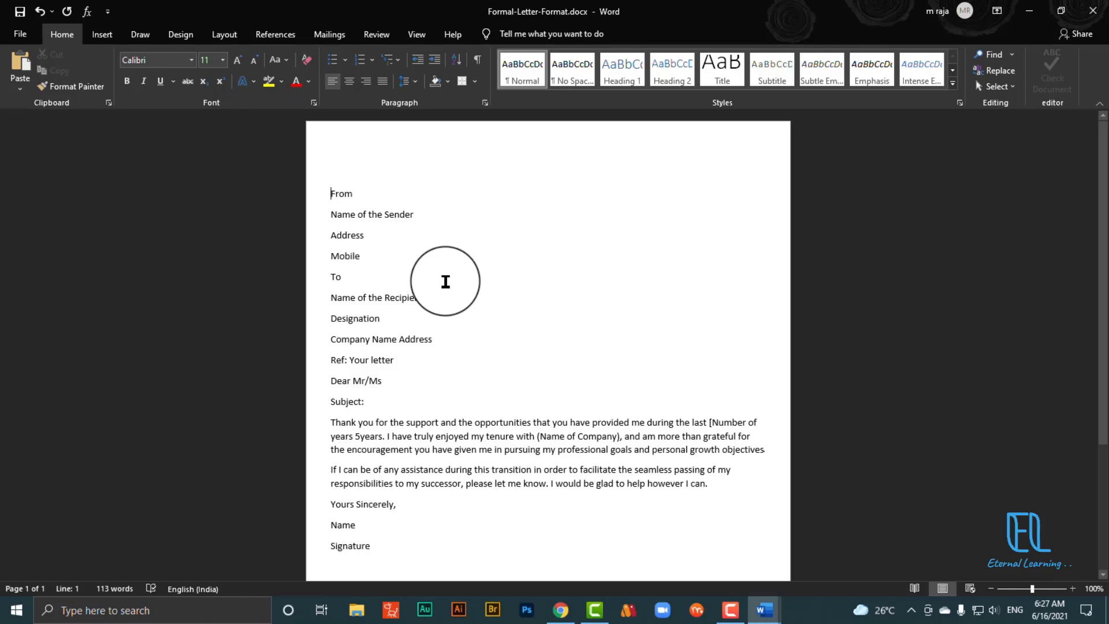
{"action": "scroll", "coordinate": [492, 347], "scroll_direction": "down", "scroll_amount": 2}
{"action": "scroll", "coordinate": [493, 312], "scroll_direction": "up", "scroll_amount": 2}
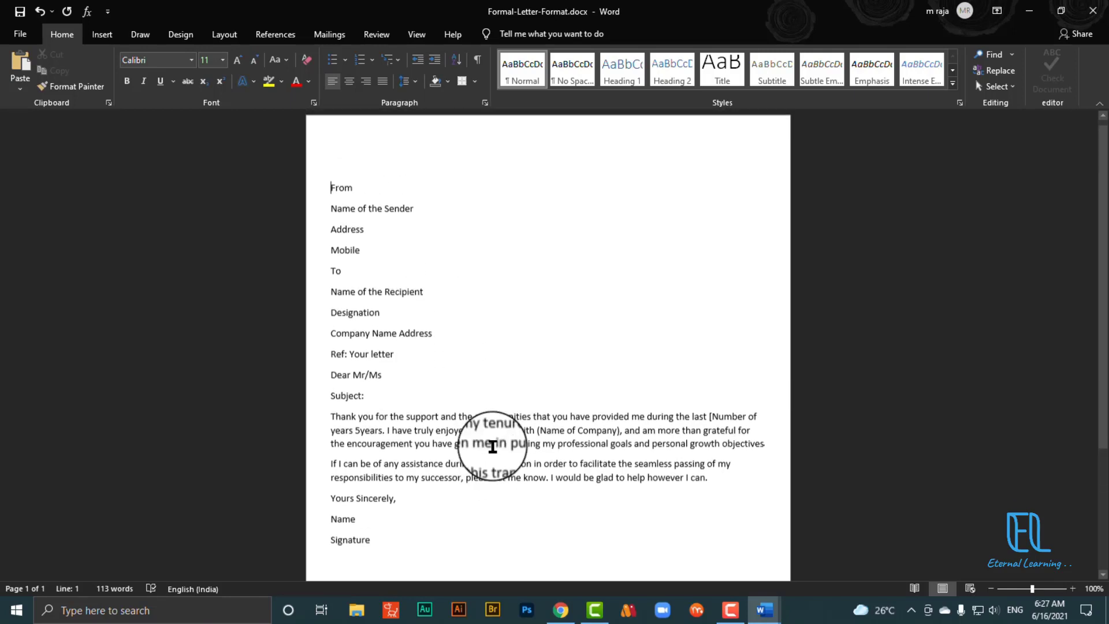
{"action": "scroll", "coordinate": [438, 434], "scroll_direction": "down", "scroll_amount": 2}
{"action": "scroll", "coordinate": [439, 430], "scroll_direction": "up", "scroll_amount": 2}
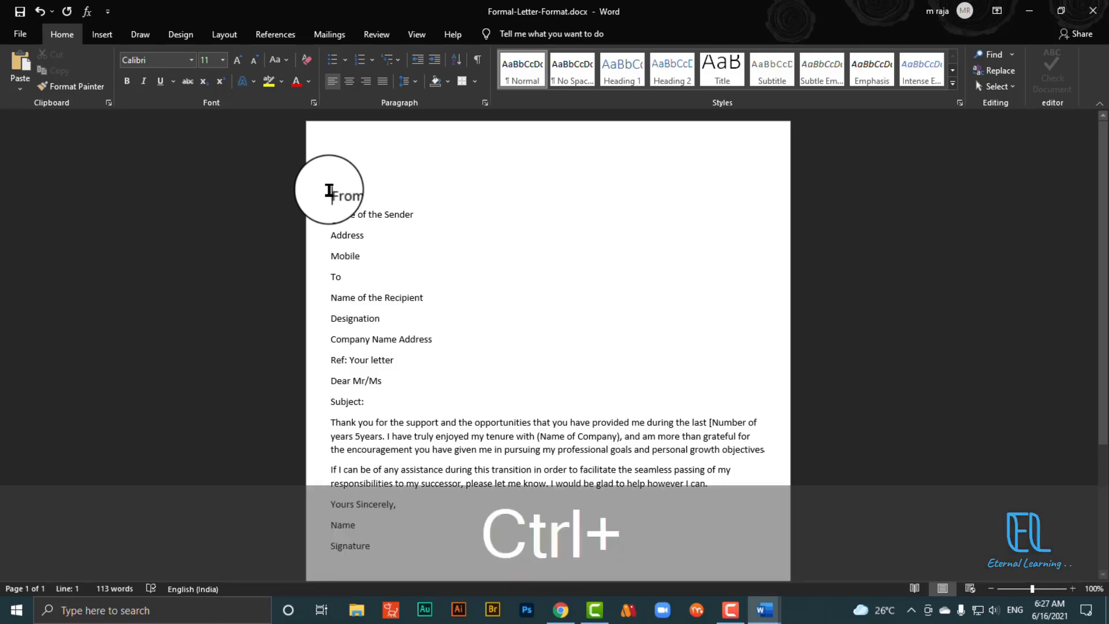
Select the whole letter and display the ruler
{"action": "key", "text": "ctrl+a"}
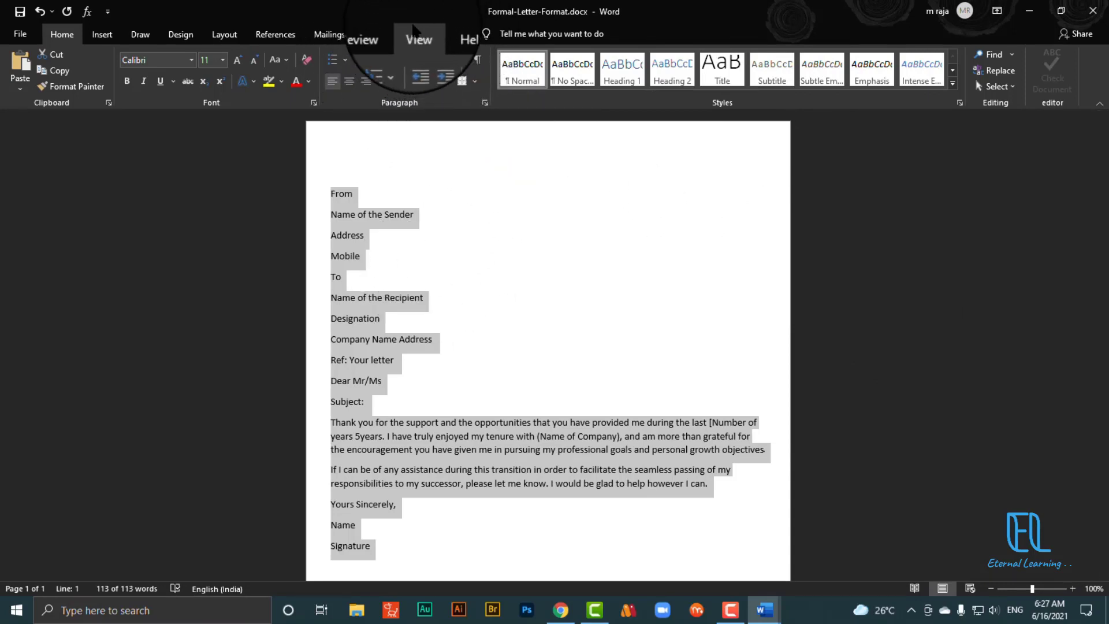
{"action": "left_click", "coordinate": [417, 37]}
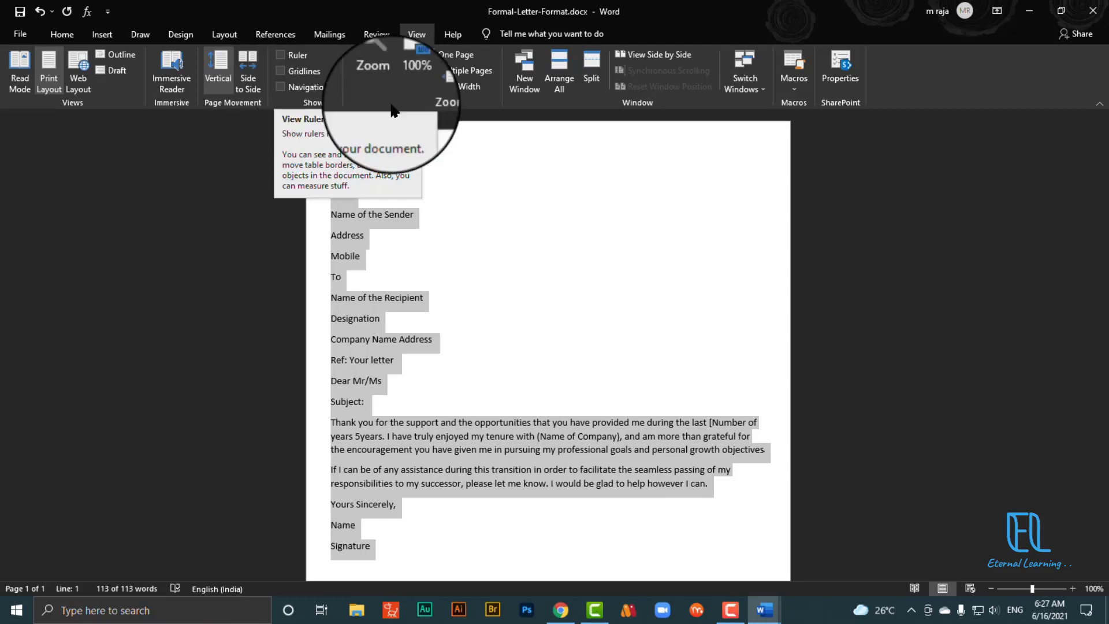
{"action": "left_click", "coordinate": [280, 52]}
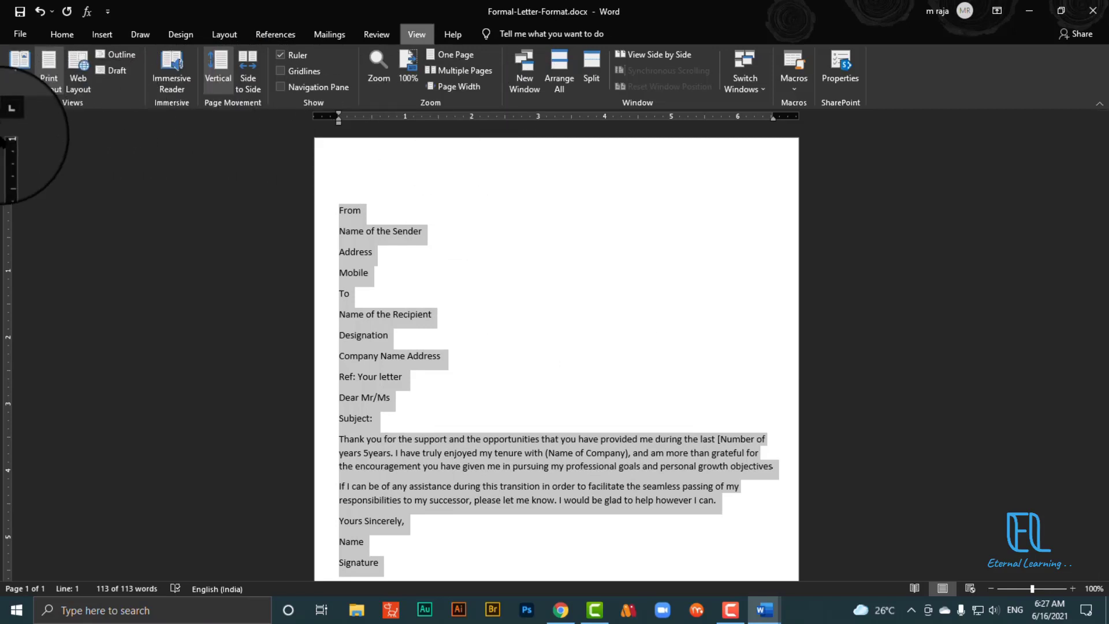
Cycle the tab selector through the Center Tab and Right Tab types and return it to Left Tab
{"action": "key", "text": "alt"}
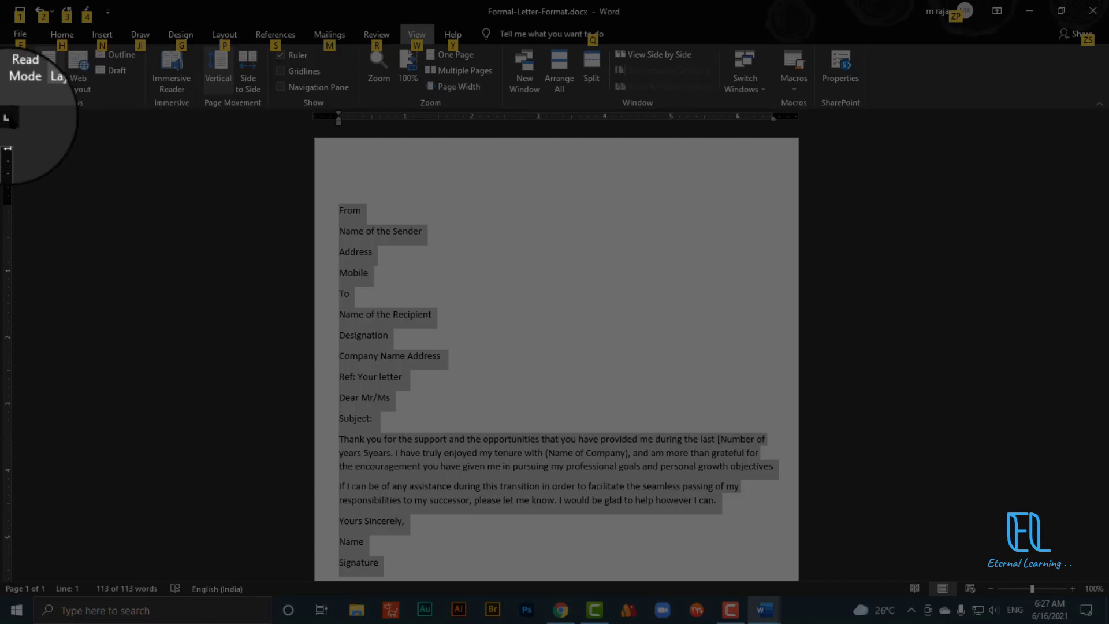
{"action": "left_click", "coordinate": [7, 117]}
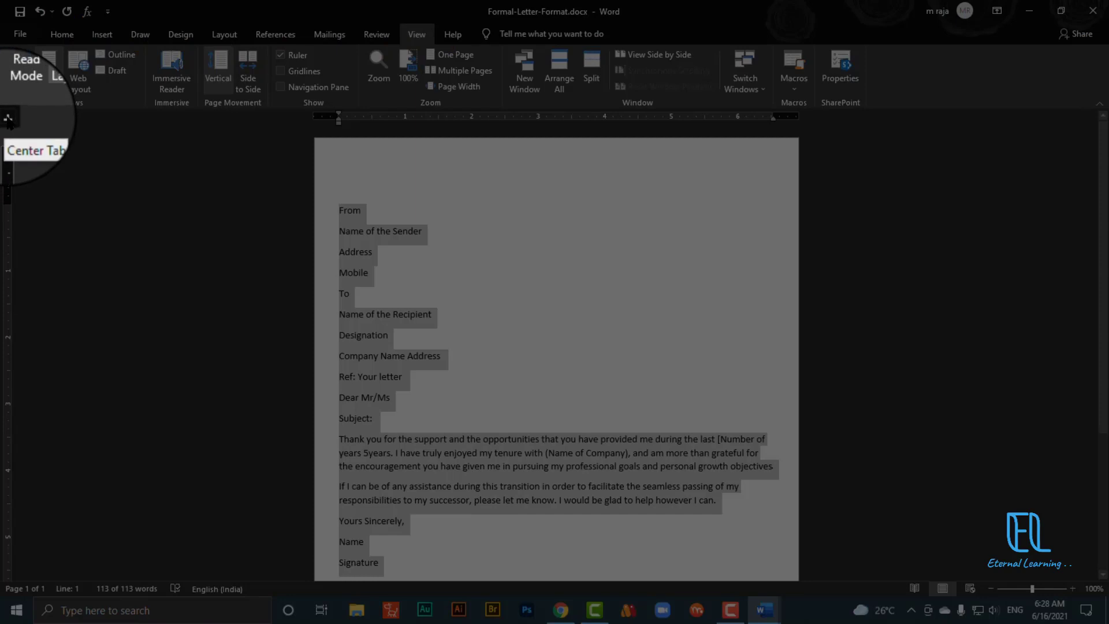
{"action": "left_click", "coordinate": [8, 119]}
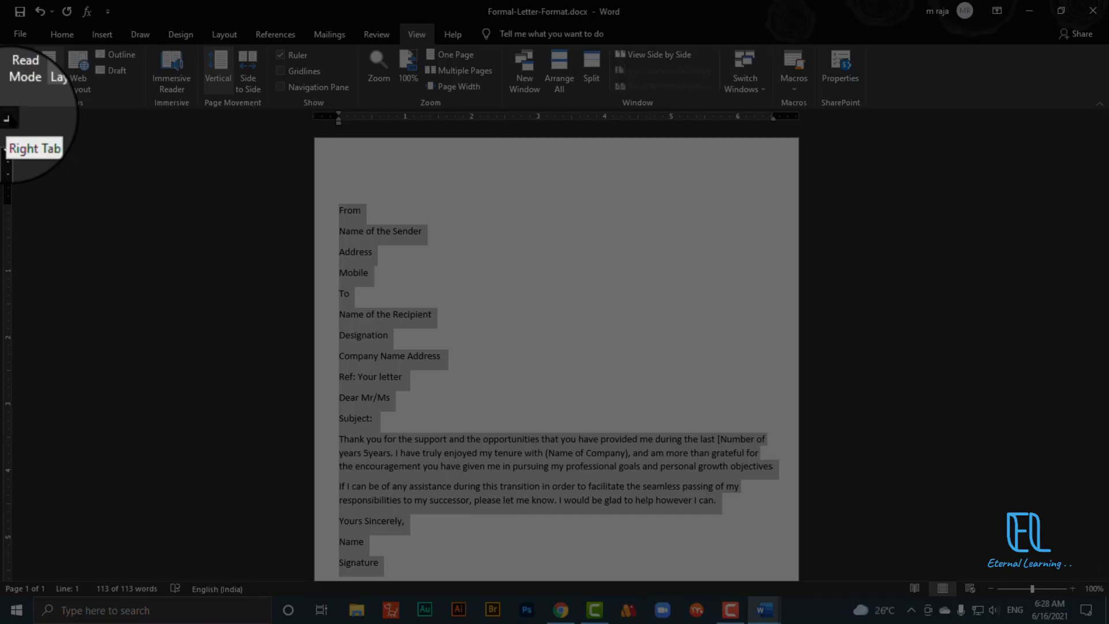
{"action": "left_click", "coordinate": [10, 117]}
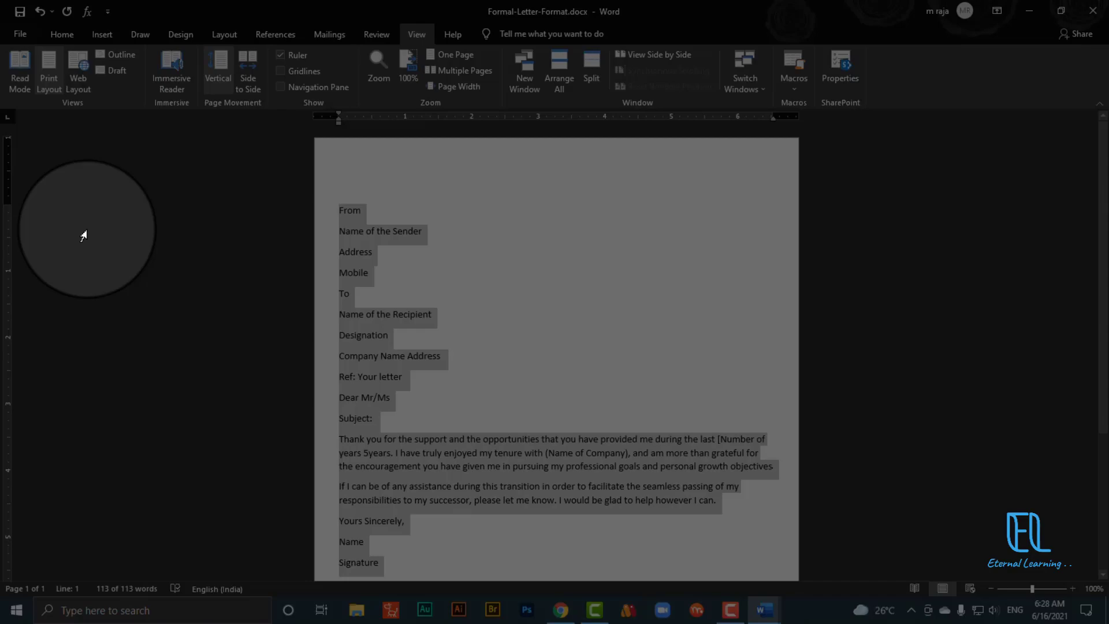
{"action": "key", "text": "alt"}
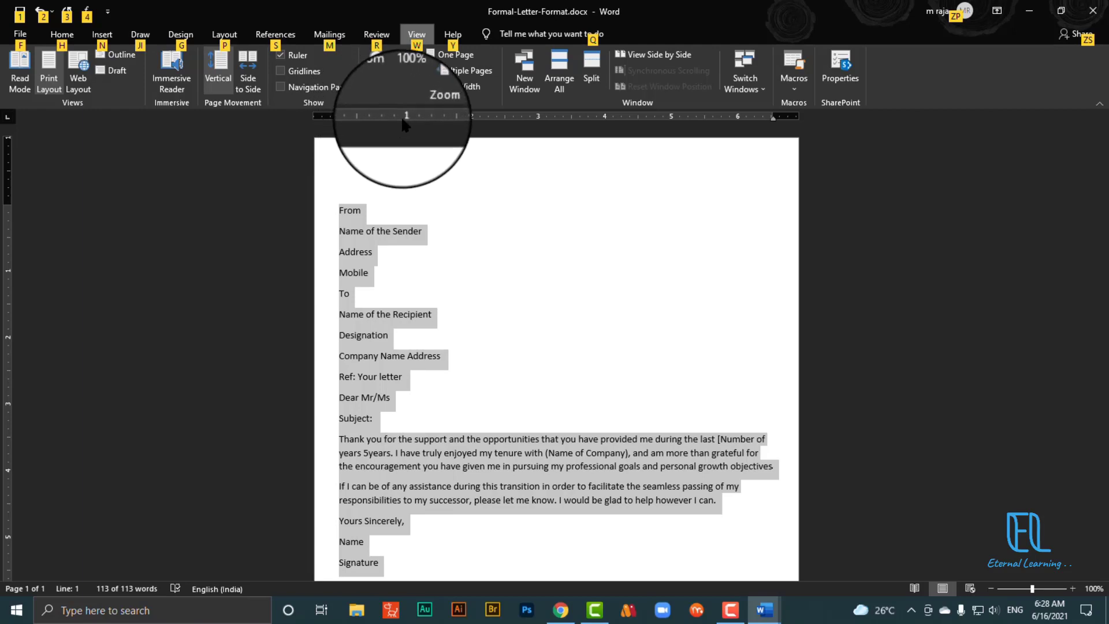
Set tab stops for the whole letter: left at about 1.4 inches, center at about 4.75 inches and right at about 6.1 inches
{"action": "left_click", "coordinate": [432, 118]}
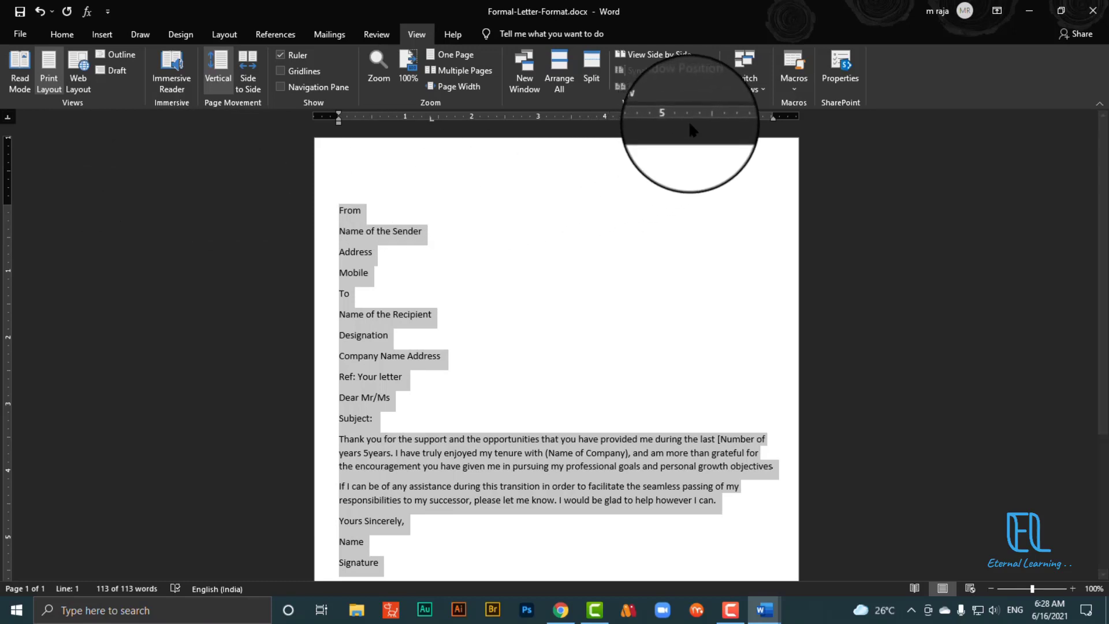
{"action": "left_click", "coordinate": [655, 120]}
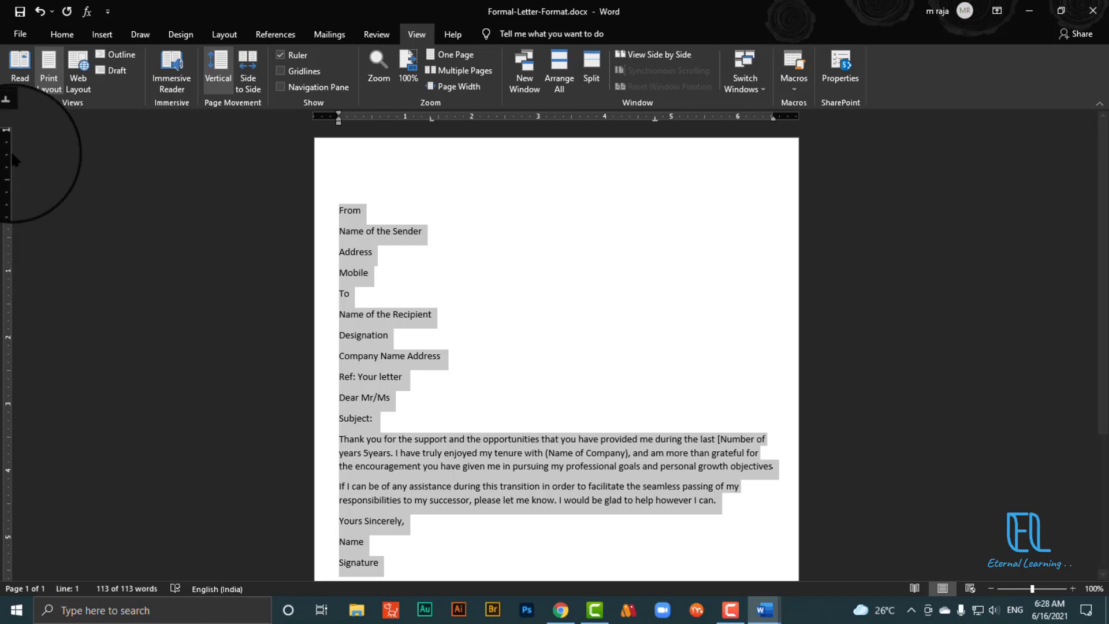
{"action": "left_click", "coordinate": [8, 119]}
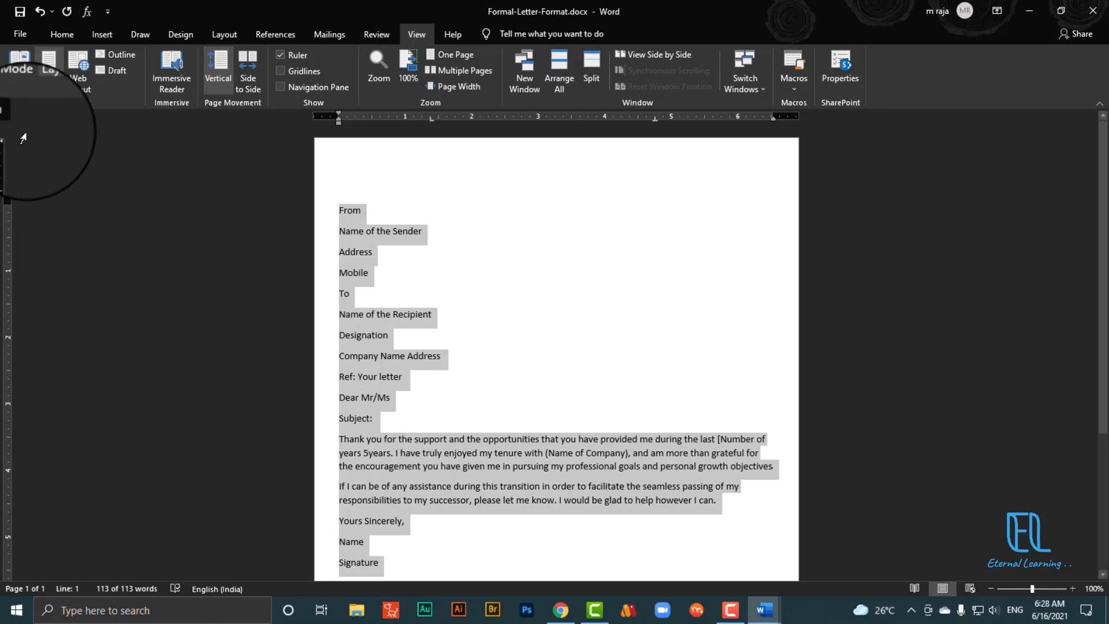
{"action": "left_click", "coordinate": [746, 117]}
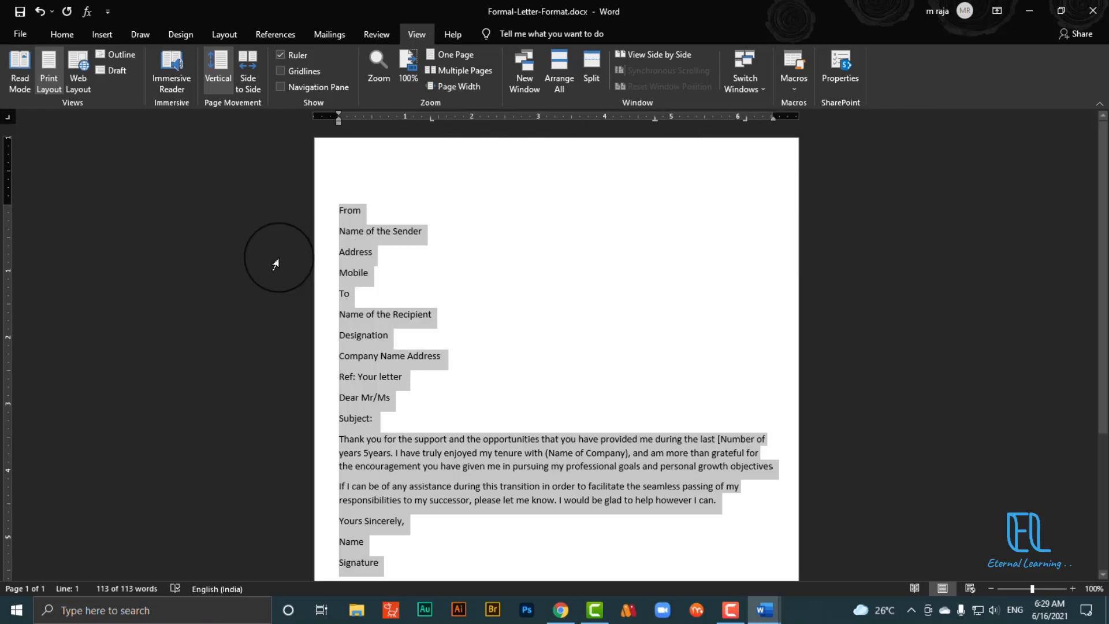
{"action": "left_click", "coordinate": [621, 253]}
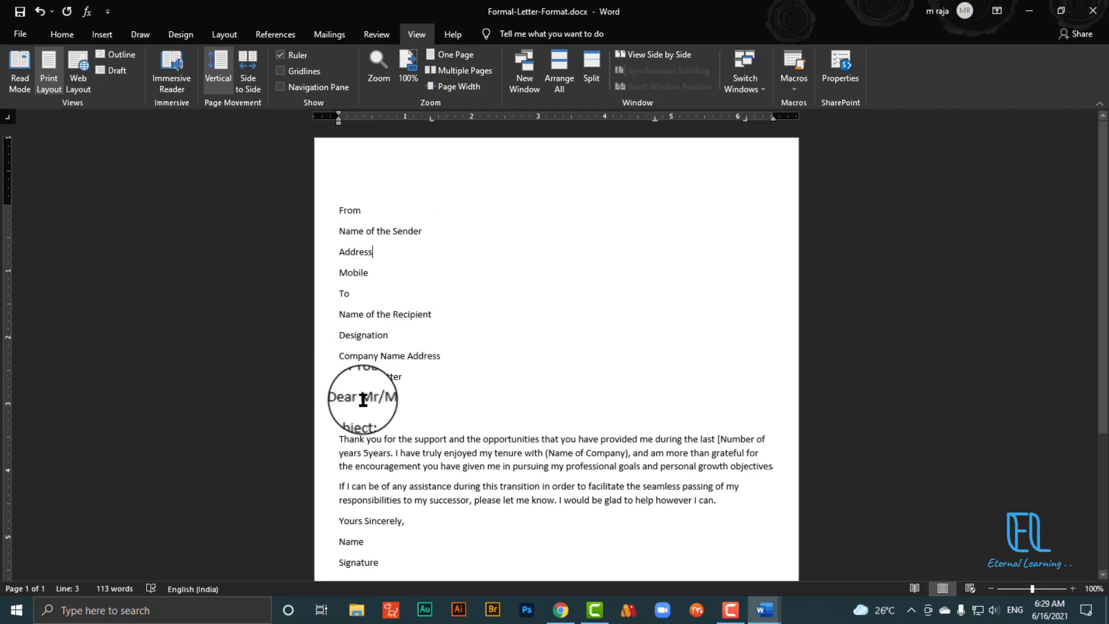
Move the "Name of the Sender" line across to the left tab stop at about 1.4 inches
{"action": "scroll", "coordinate": [361, 405], "scroll_direction": "down", "scroll_amount": 1}
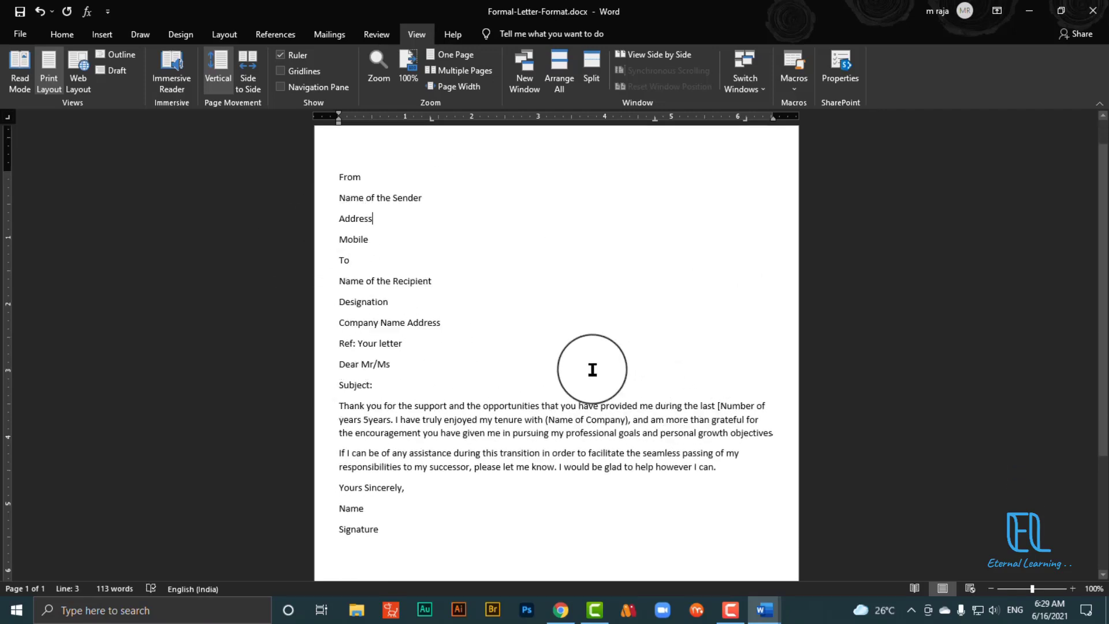
{"action": "scroll", "coordinate": [361, 242], "scroll_direction": "up", "scroll_amount": 1}
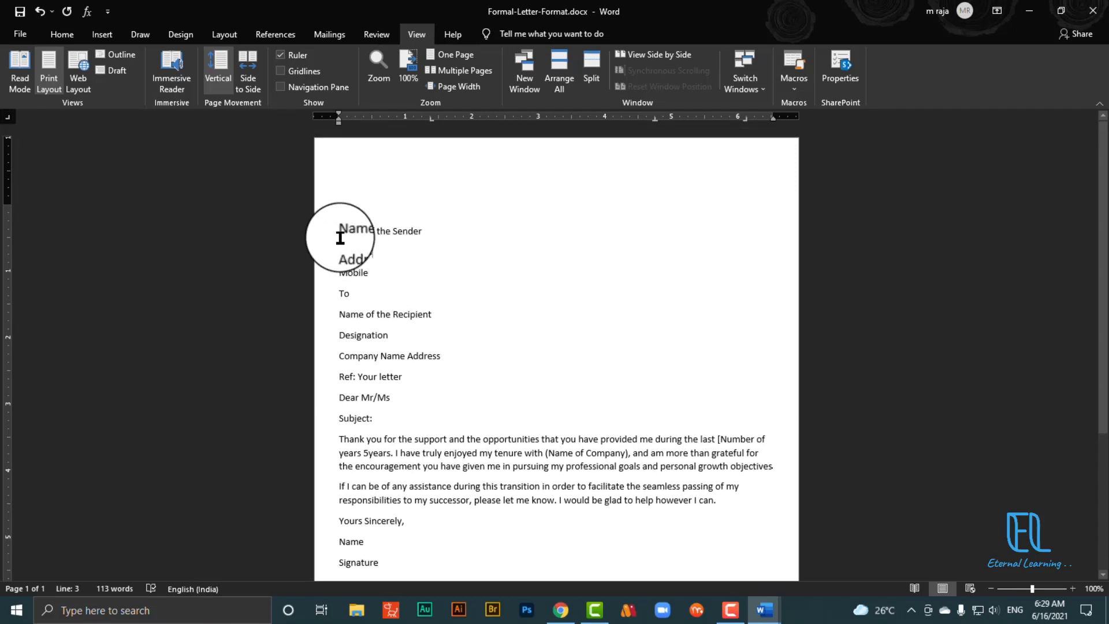
{"action": "scroll", "coordinate": [349, 237], "scroll_direction": "up", "scroll_amount": 3}
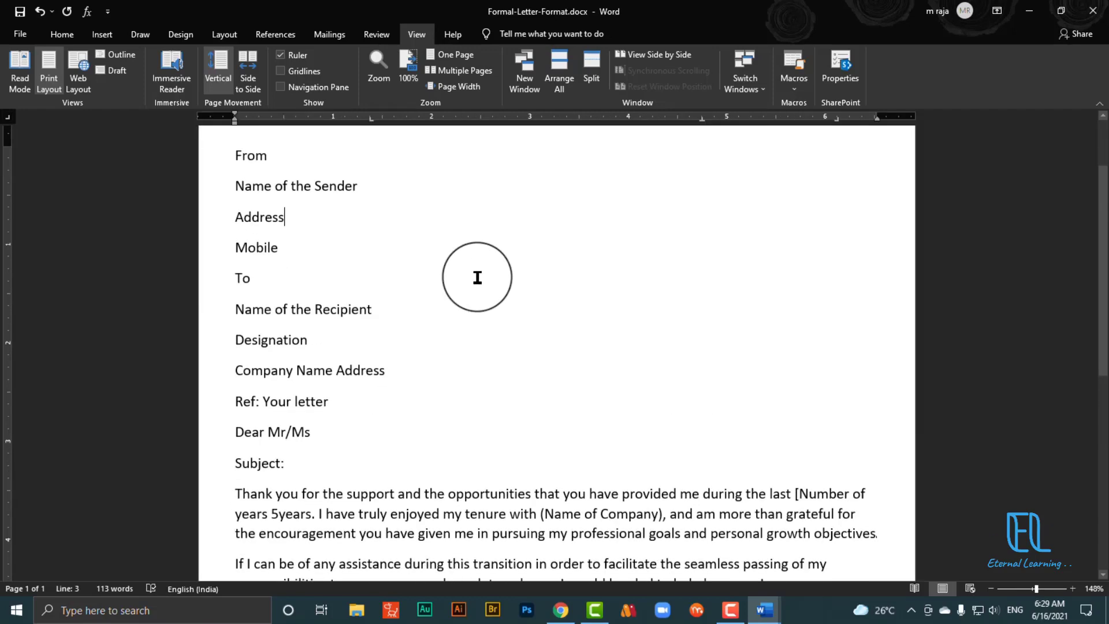
{"action": "scroll", "coordinate": [476, 277], "scroll_direction": "up", "scroll_amount": 2}
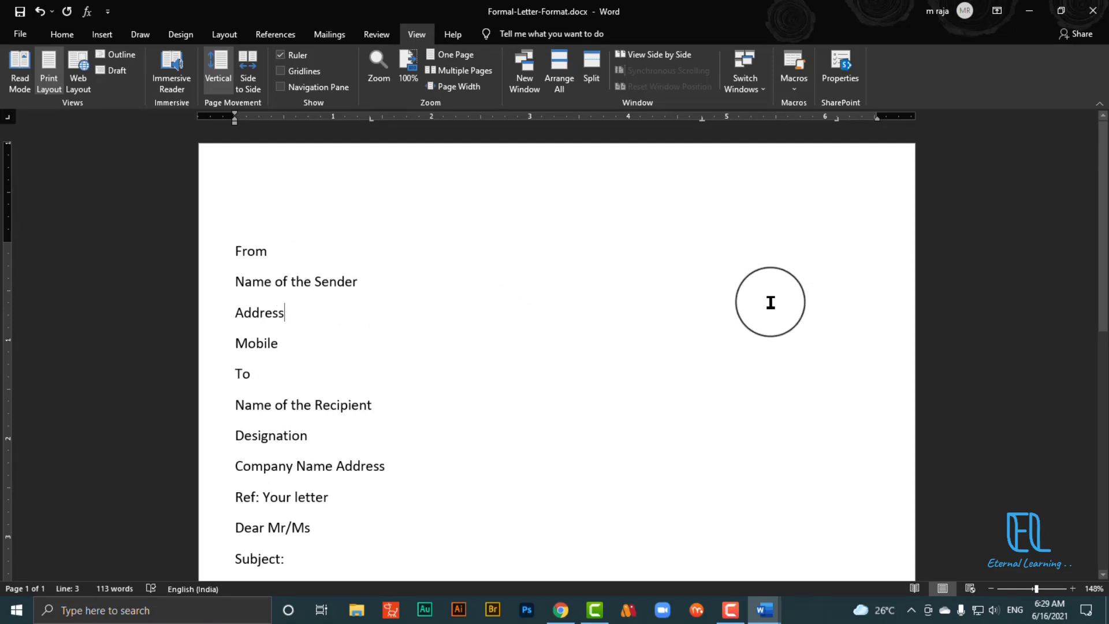
{"action": "left_click", "coordinate": [230, 282]}
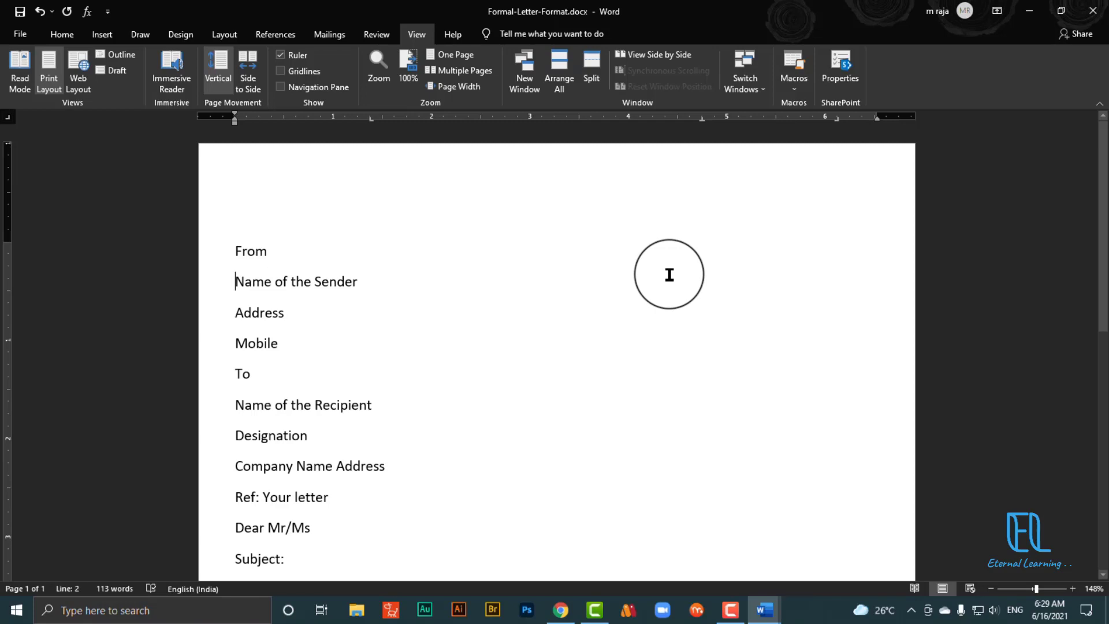
{"action": "key", "text": "Tab"}
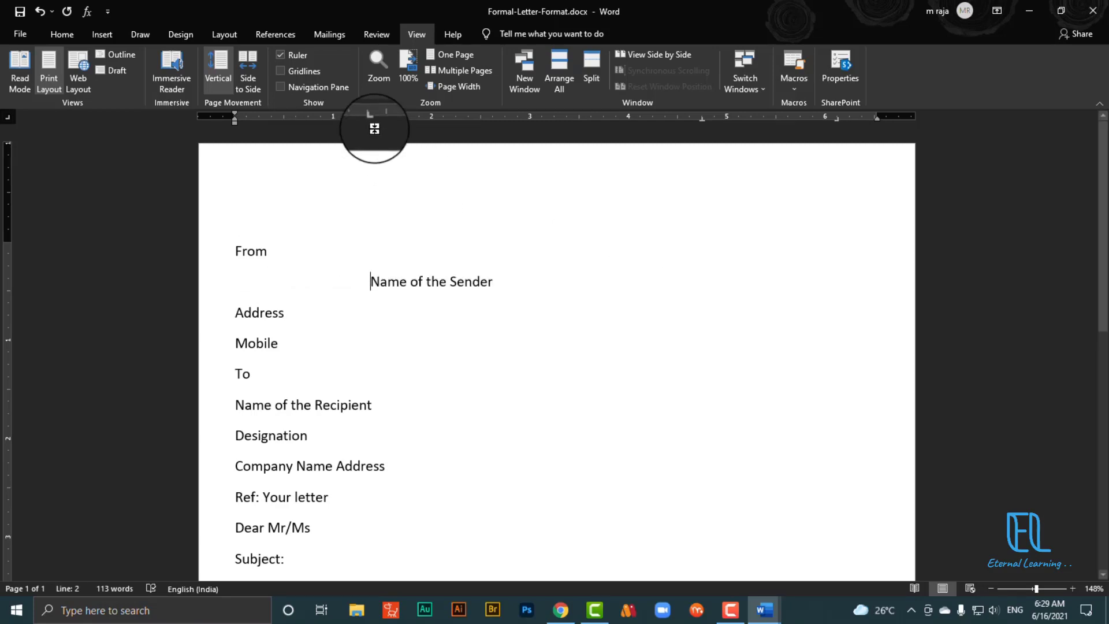
Move the sender's "Address" and "Mobile" lines across to the left tab stop at about 1.4 inches
{"action": "left_click", "coordinate": [234, 313]}
{"action": "key", "text": "Tab"}
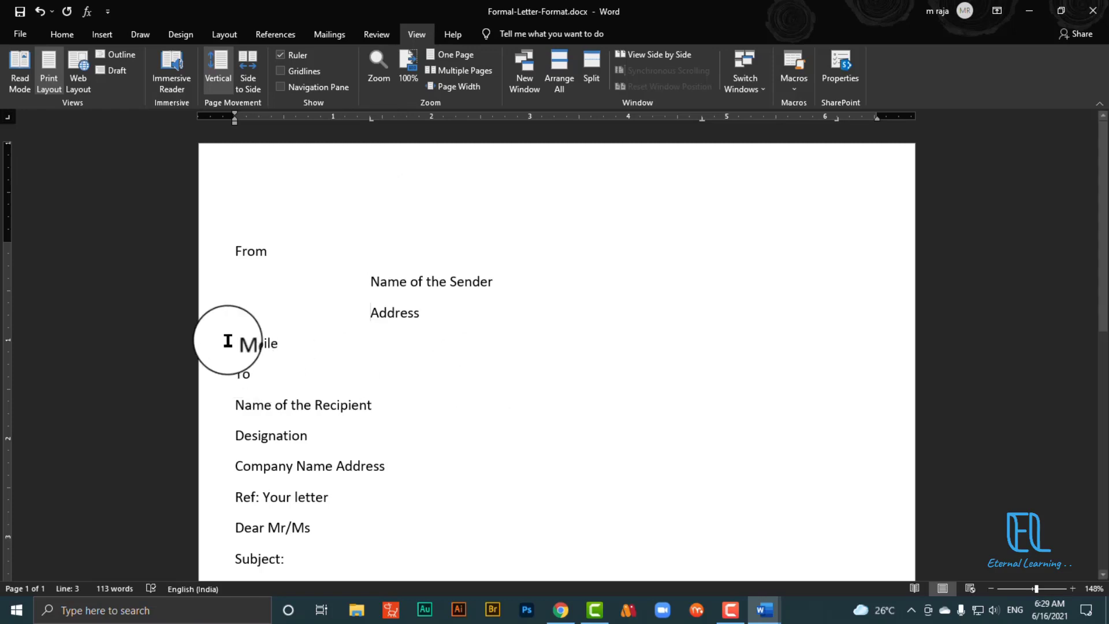
{"action": "key", "text": "Tab"}
{"action": "scroll", "coordinate": [228, 341], "scroll_direction": "down", "scroll_amount": 1}
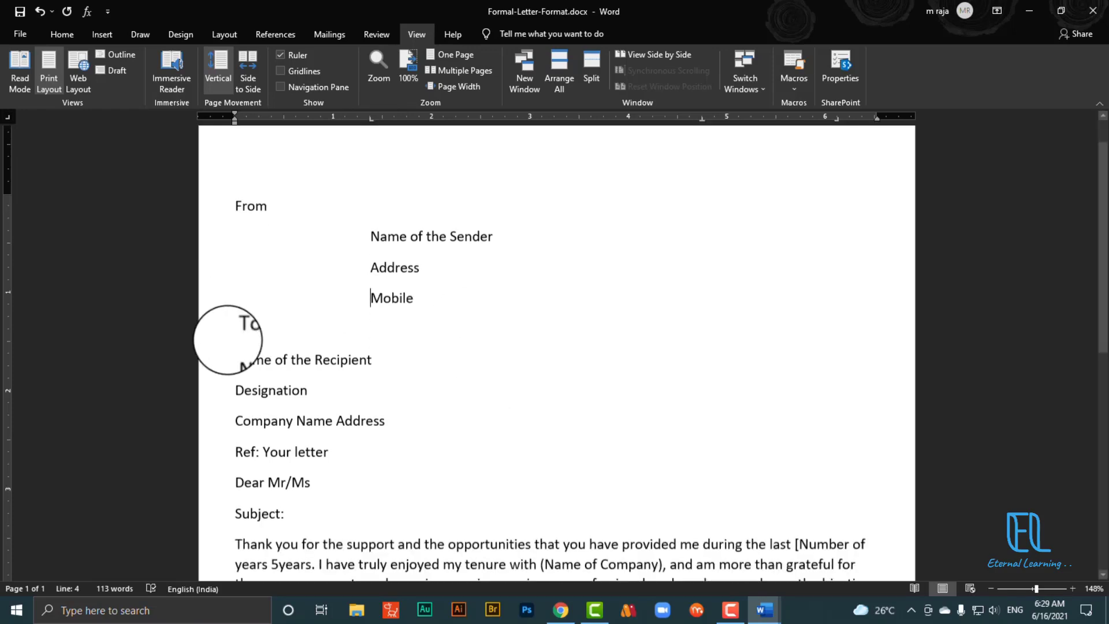
Align the "Name of the Recipient", "Designation", "Company Name Address" and "Ref: Your letter" lines at the left tab stop at about 1.4 inches
{"action": "left_click", "coordinate": [228, 356]}
{"action": "key", "text": "Tab"}
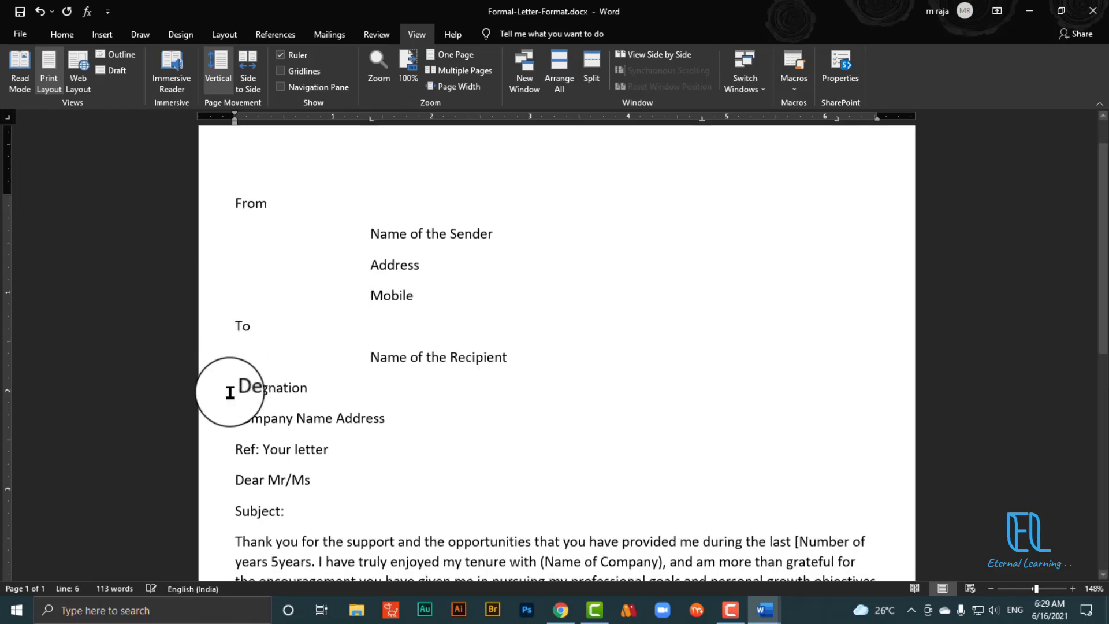
{"action": "left_click", "coordinate": [230, 387]}
{"action": "key", "text": "Tab"}
{"action": "left_click", "coordinate": [230, 417]}
{"action": "key", "text": "Tab"}
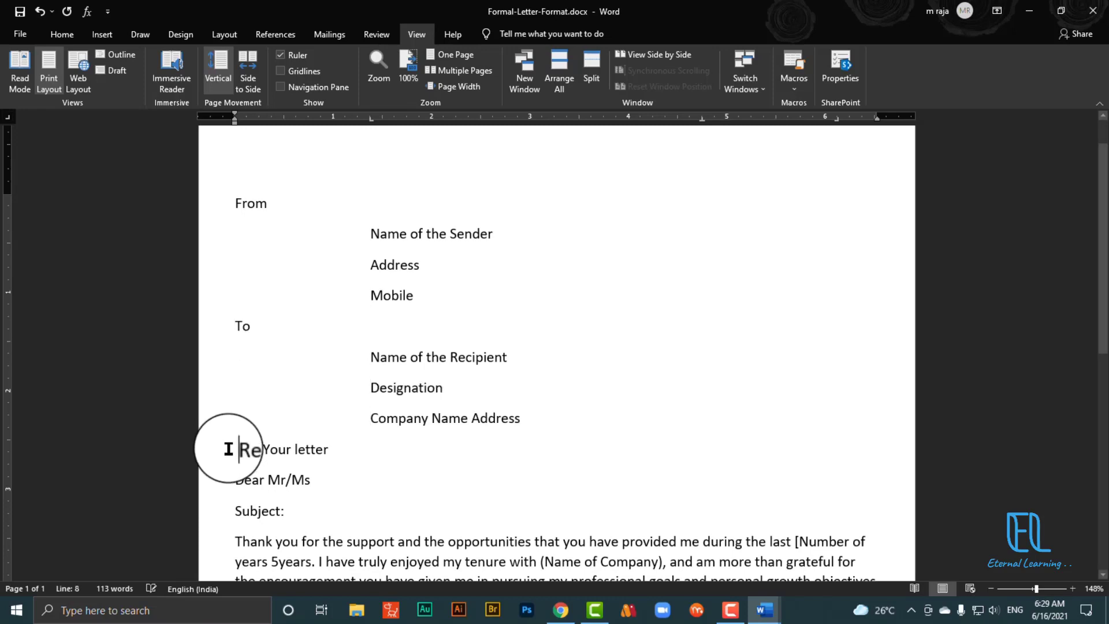
{"action": "key", "text": "Tab"}
Move the "Subject:" line across to the left tab stop at about 1.4 inches
{"action": "left_click", "coordinate": [212, 516]}
{"action": "left_click", "coordinate": [234, 512]}
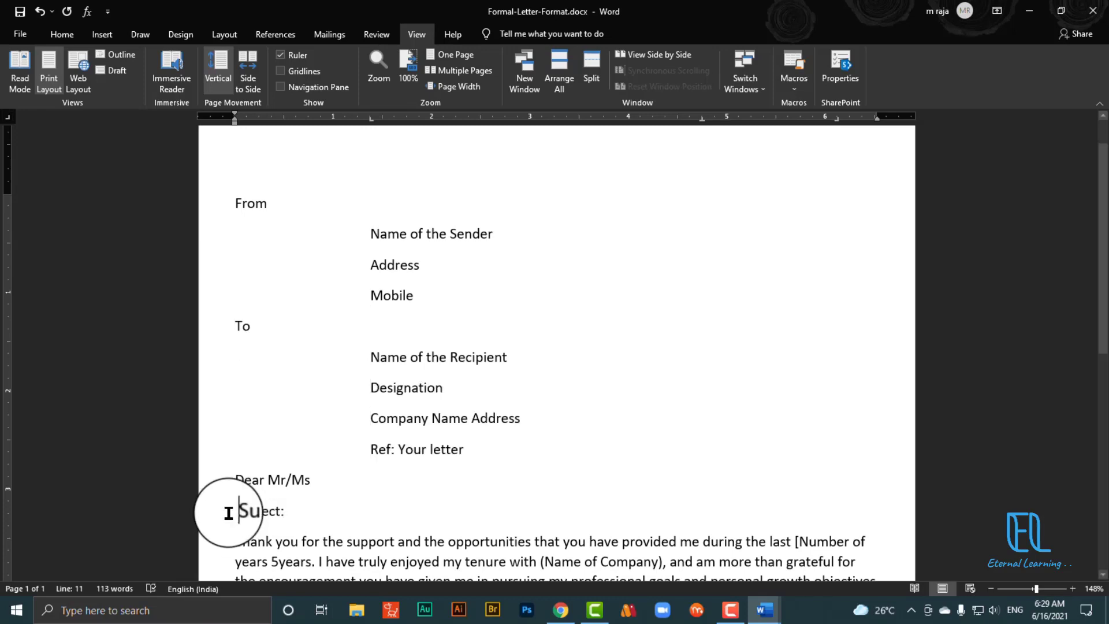
{"action": "key", "text": "Tab"}
{"action": "scroll", "coordinate": [470, 426], "scroll_direction": "down", "scroll_amount": 3}
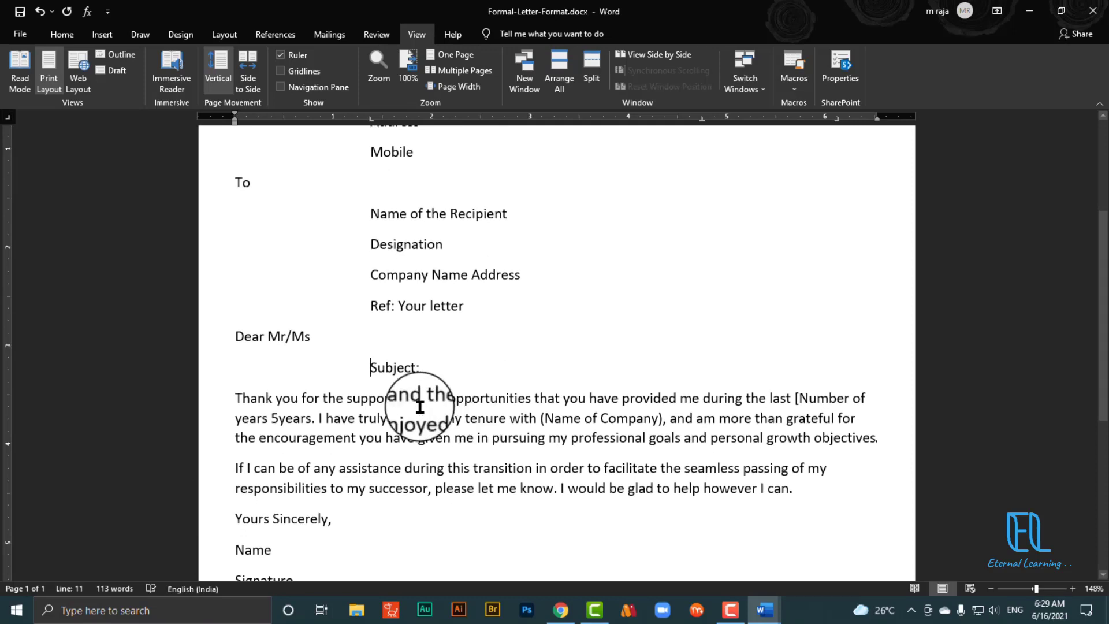
{"action": "scroll", "coordinate": [503, 290], "scroll_direction": "up", "scroll_amount": 4}
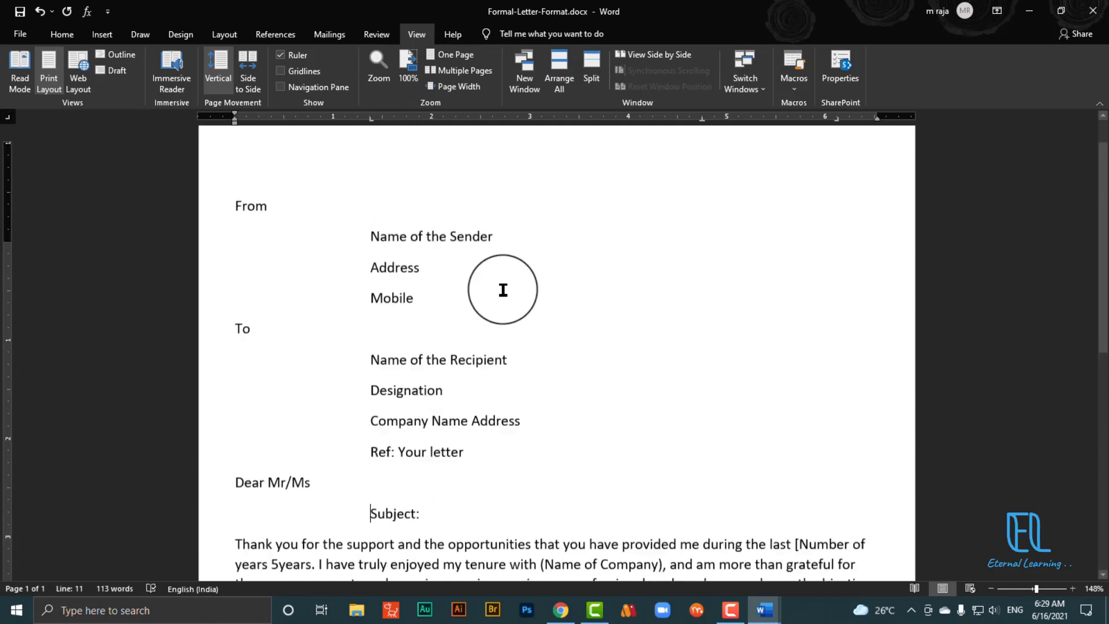
{"action": "scroll", "coordinate": [502, 285], "scroll_direction": "down", "scroll_amount": 2}
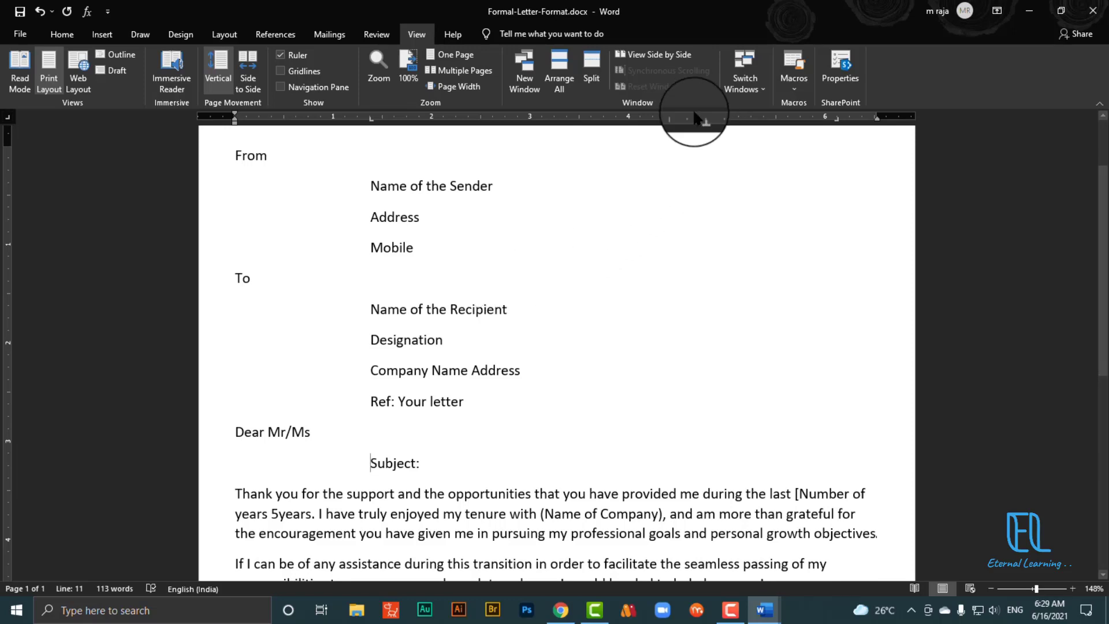
{"action": "scroll", "coordinate": [352, 337], "scroll_direction": "up", "scroll_amount": 1}
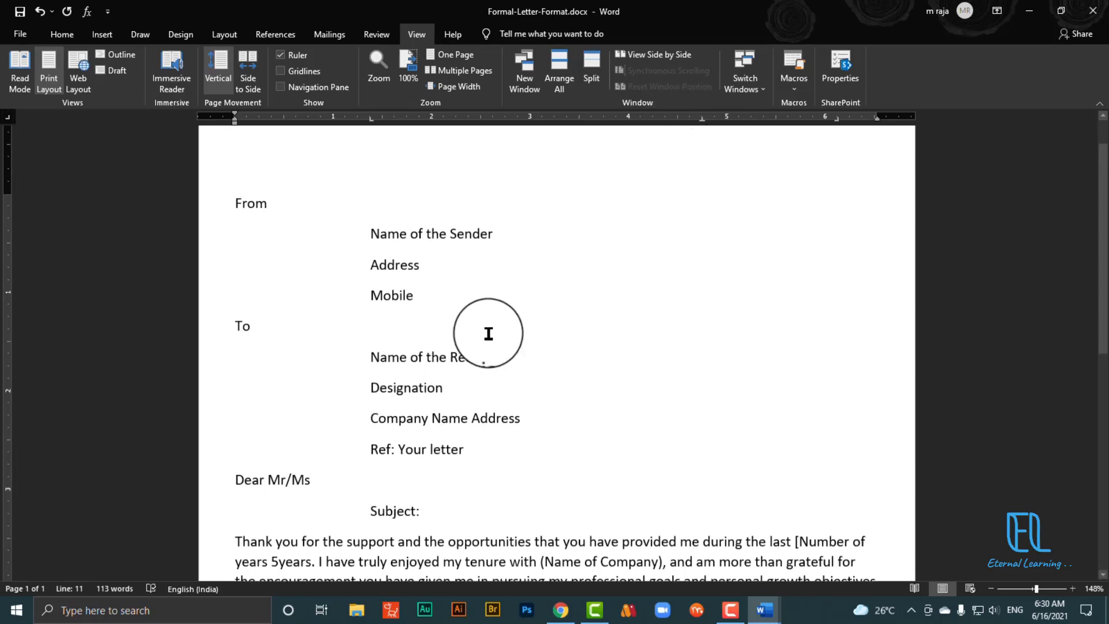
Move the closing "Yours Sincerely," line across to the center tab stop at about 4.75 inches
{"action": "scroll", "coordinate": [463, 245], "scroll_direction": "down", "scroll_amount": 6}
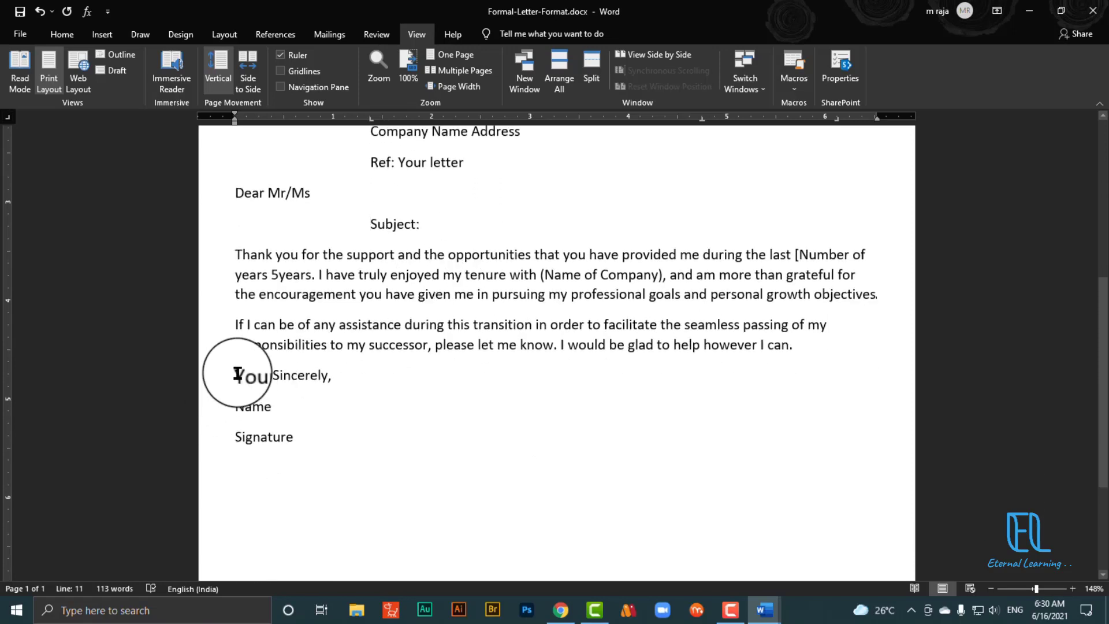
{"action": "left_click", "coordinate": [232, 376]}
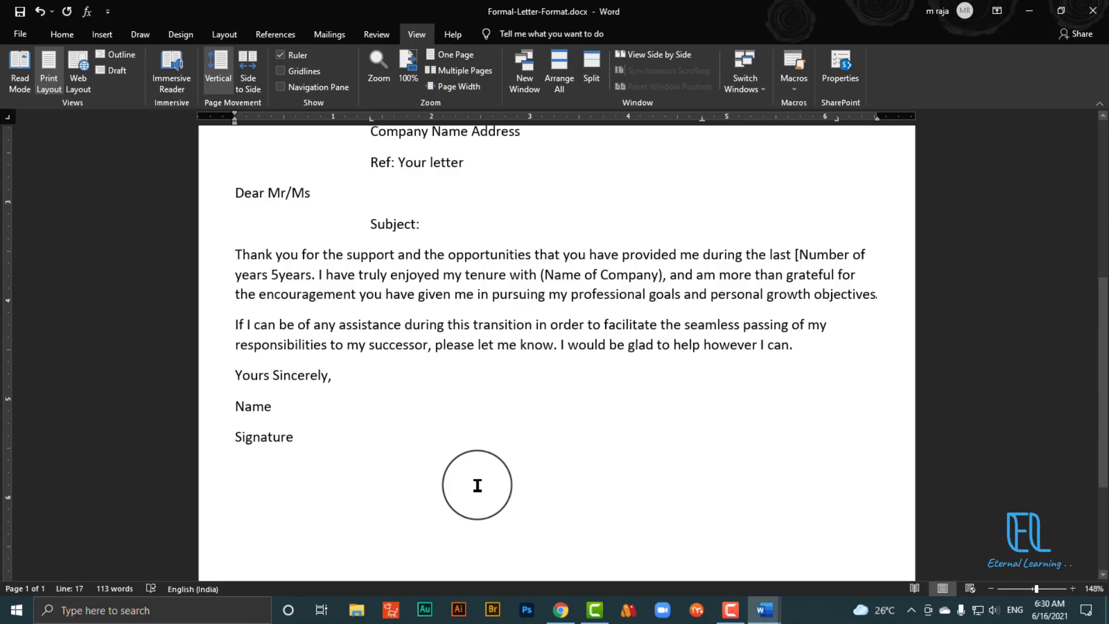
{"action": "key", "text": "Tab"}
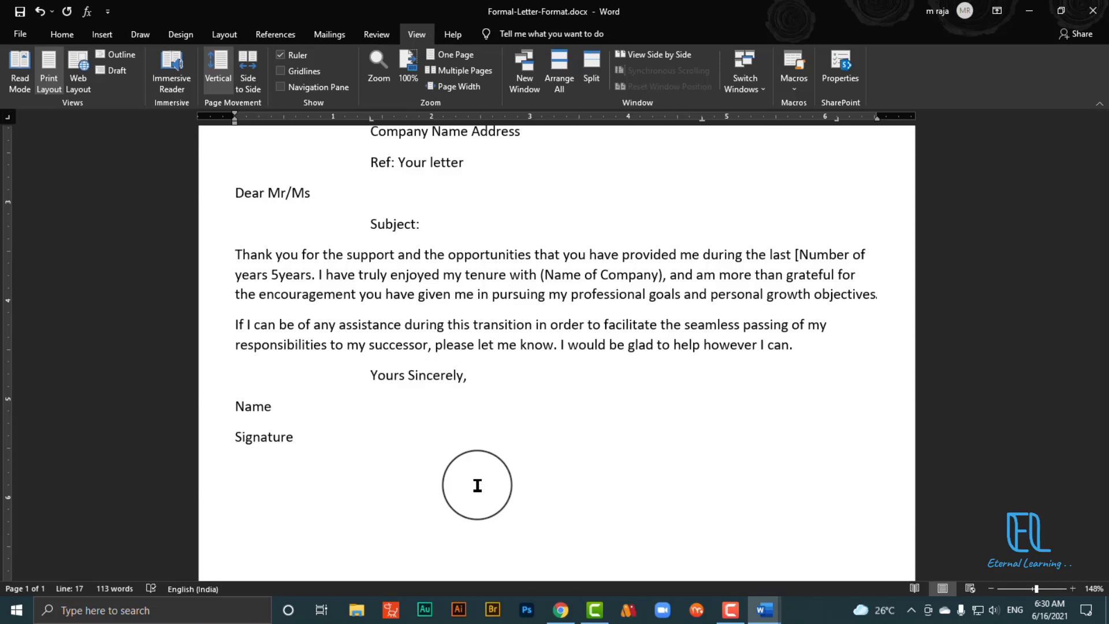
{"action": "key", "text": "Tab"}
{"action": "key", "text": "Tab"}
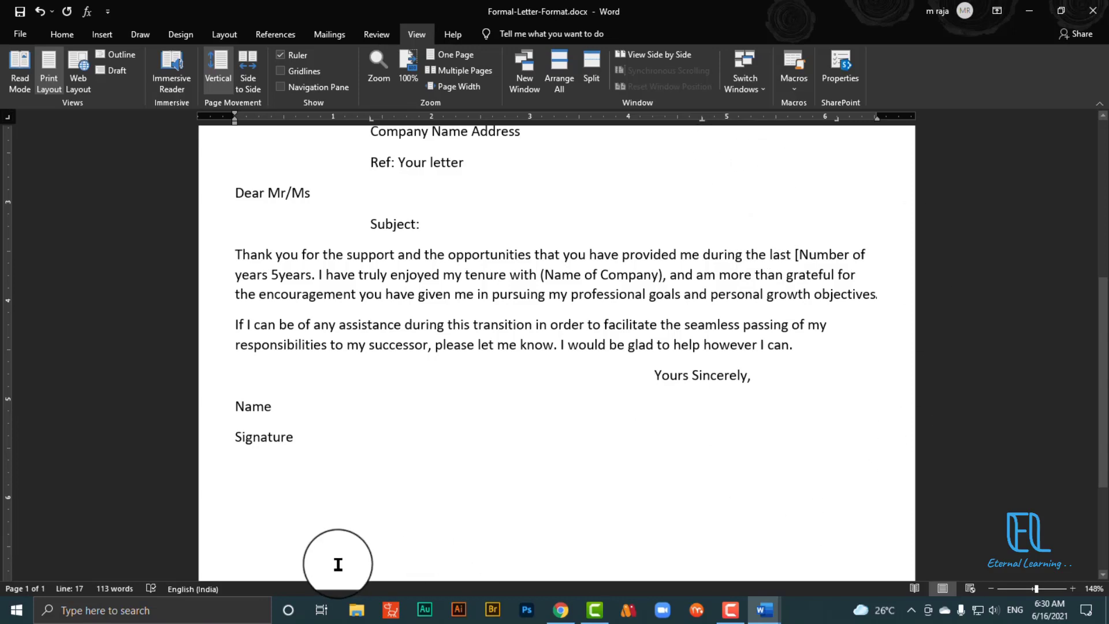
Move the "Name" line below the closing across to the center tab stop at about 4.75 inches
{"action": "left_click", "coordinate": [235, 407]}
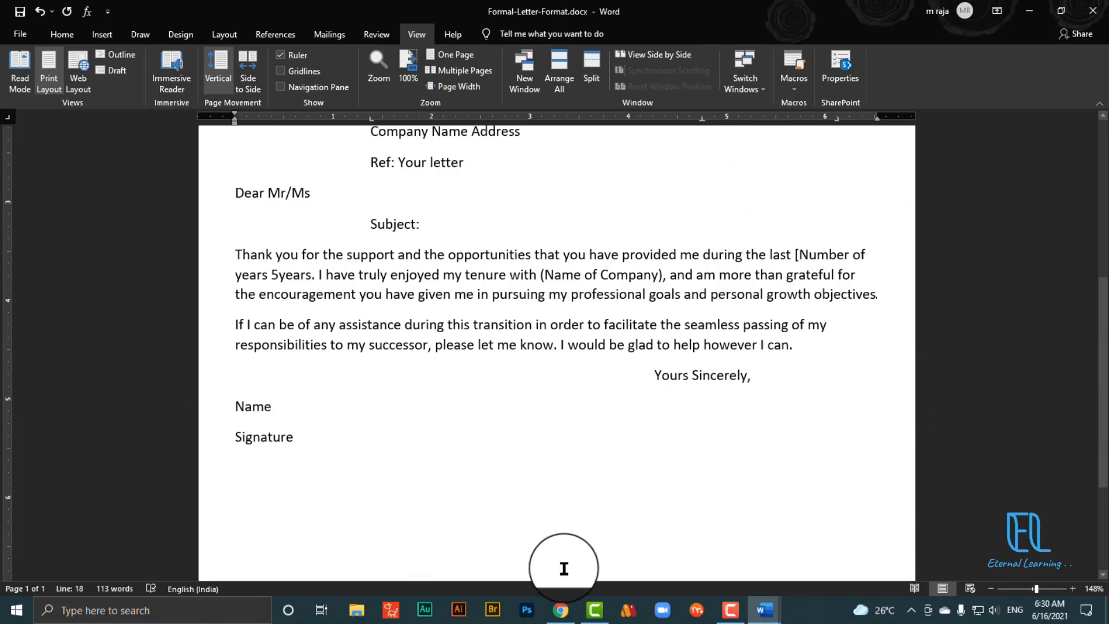
{"action": "key", "text": "Tab"}
{"action": "scroll", "coordinate": [497, 473], "scroll_direction": "up", "scroll_amount": 3}
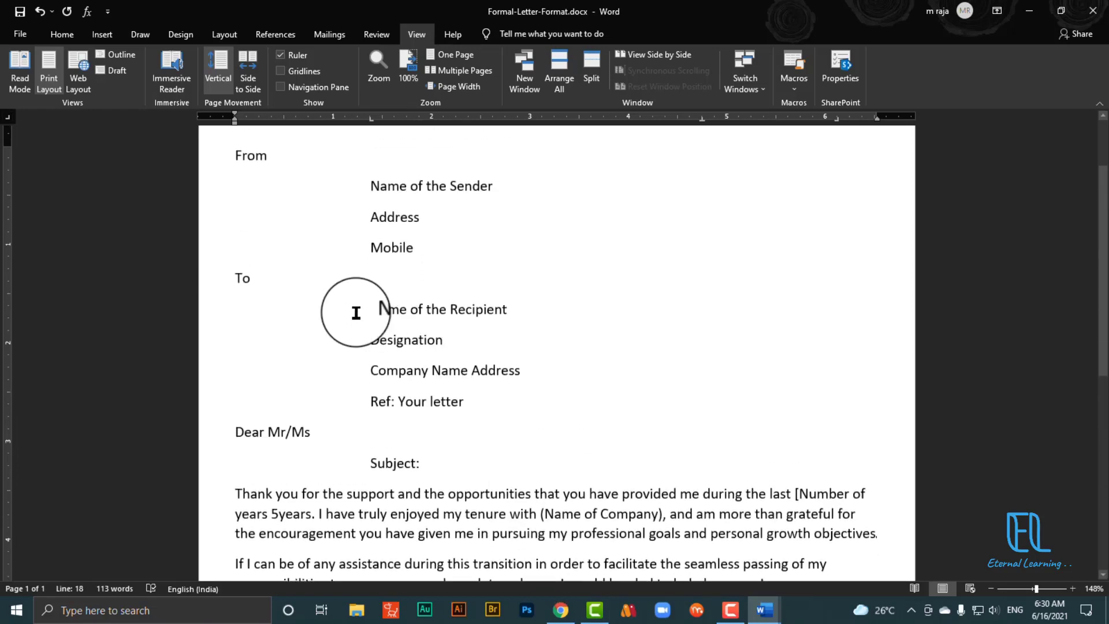
{"action": "scroll", "coordinate": [439, 462], "scroll_direction": "down", "scroll_amount": 2}
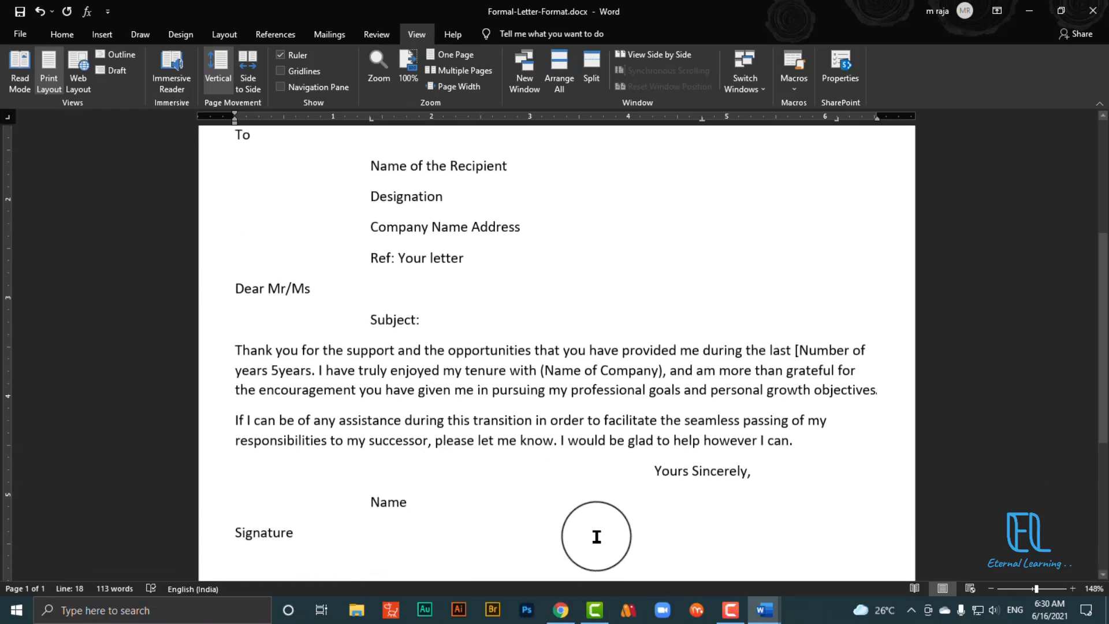
{"action": "scroll", "coordinate": [635, 526], "scroll_direction": "down", "scroll_amount": 1}
{"action": "key", "text": "Tab"}
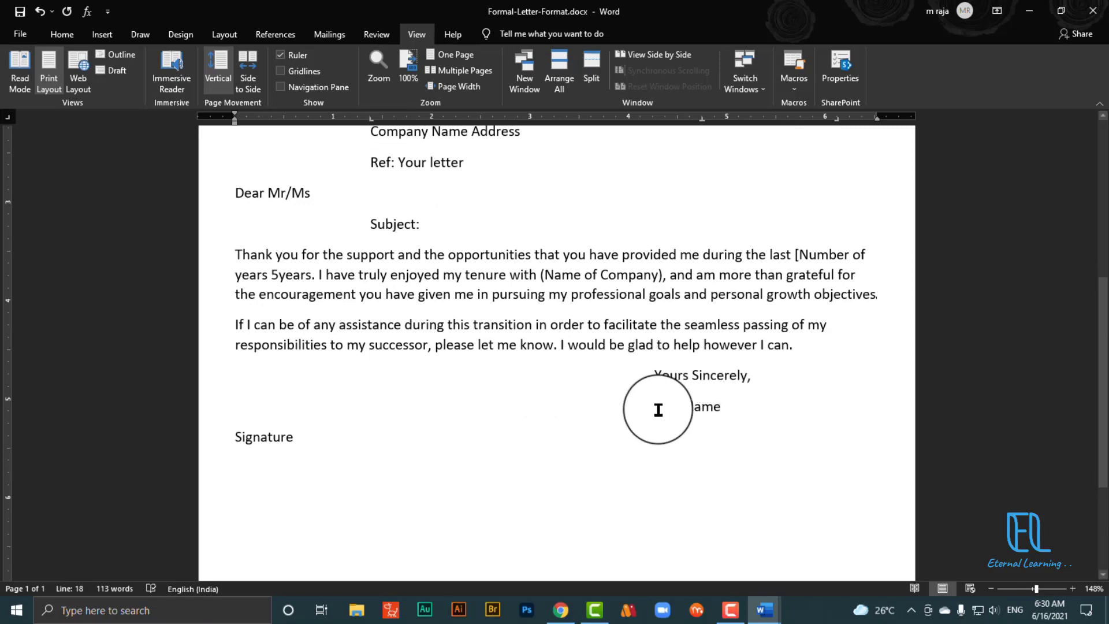
Add two blank lines below "Name" and align "Signature" at the center tab stop at about 4.75 inches
{"action": "left_click", "coordinate": [729, 413]}
{"action": "key", "text": "Return"}
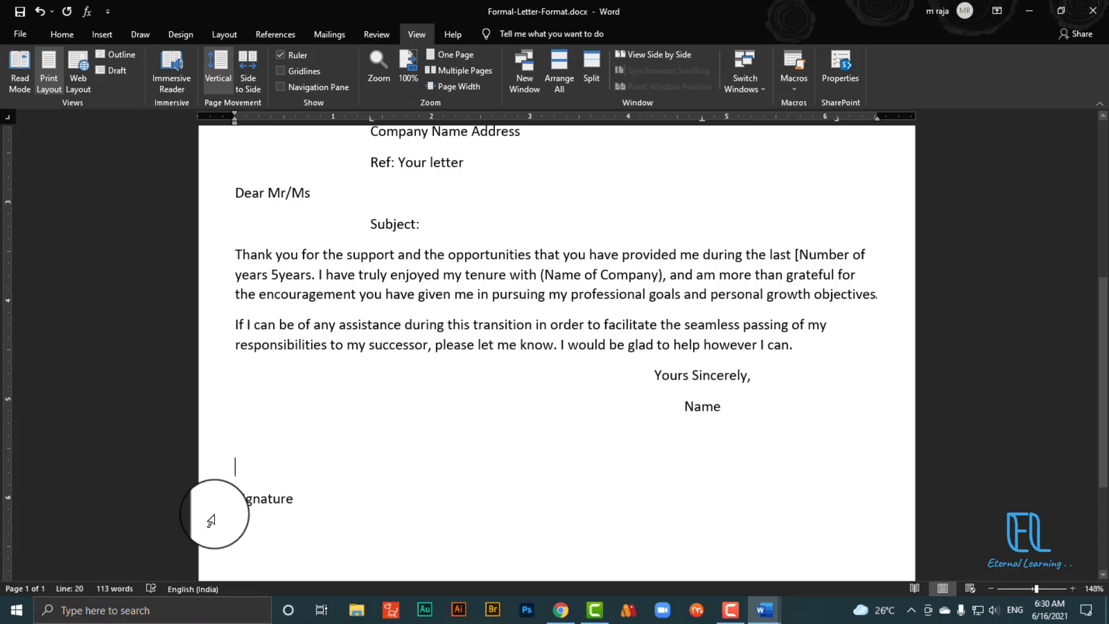
{"action": "key", "text": "Down"}
{"action": "key", "text": "Tab"}
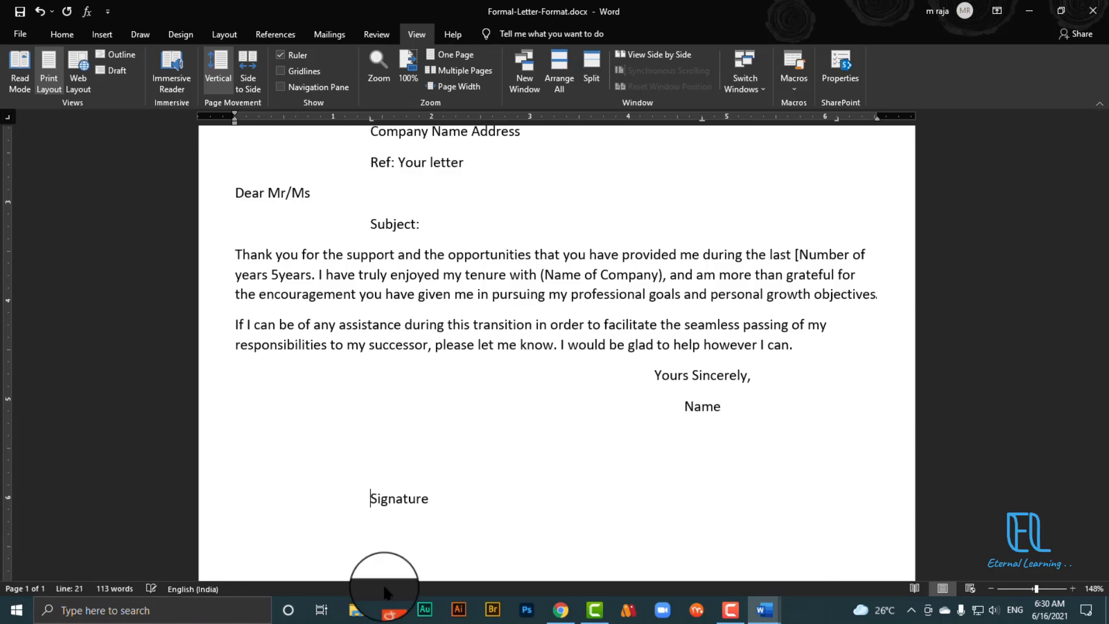
{"action": "key", "text": "Tab"}
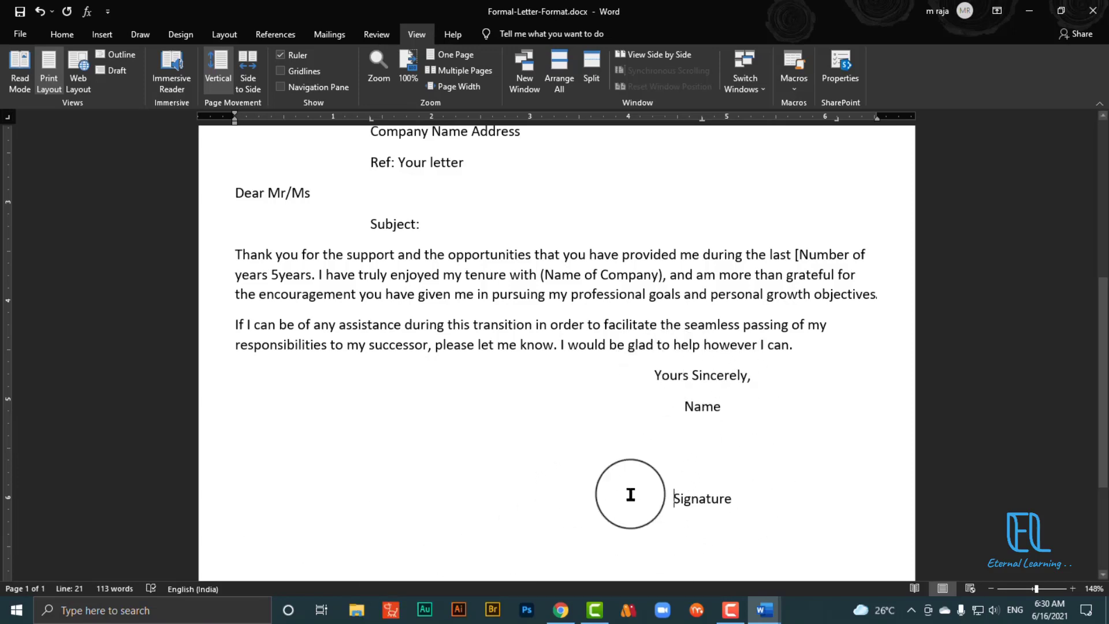
Review the alignment of the whole letter, from the sender block to the closing lines
{"action": "scroll", "coordinate": [745, 442], "scroll_direction": "up", "scroll_amount": 2}
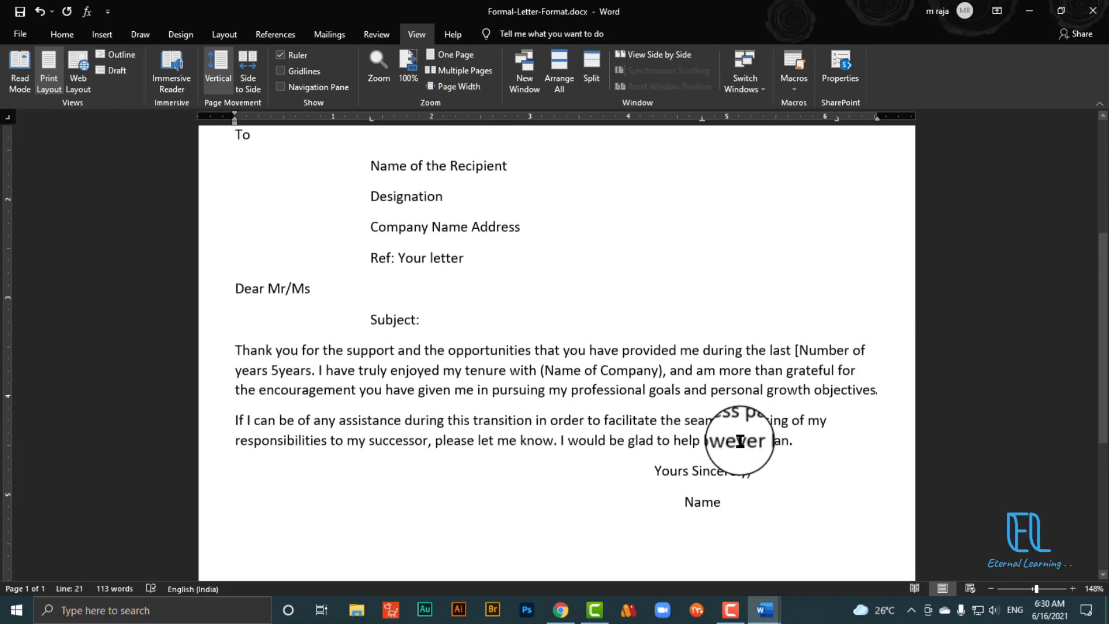
{"action": "scroll", "coordinate": [740, 462], "scroll_direction": "down", "scroll_amount": 2}
{"action": "scroll", "coordinate": [636, 404], "scroll_direction": "up", "scroll_amount": 2}
{"action": "scroll", "coordinate": [450, 443], "scroll_direction": "up", "scroll_amount": 3}
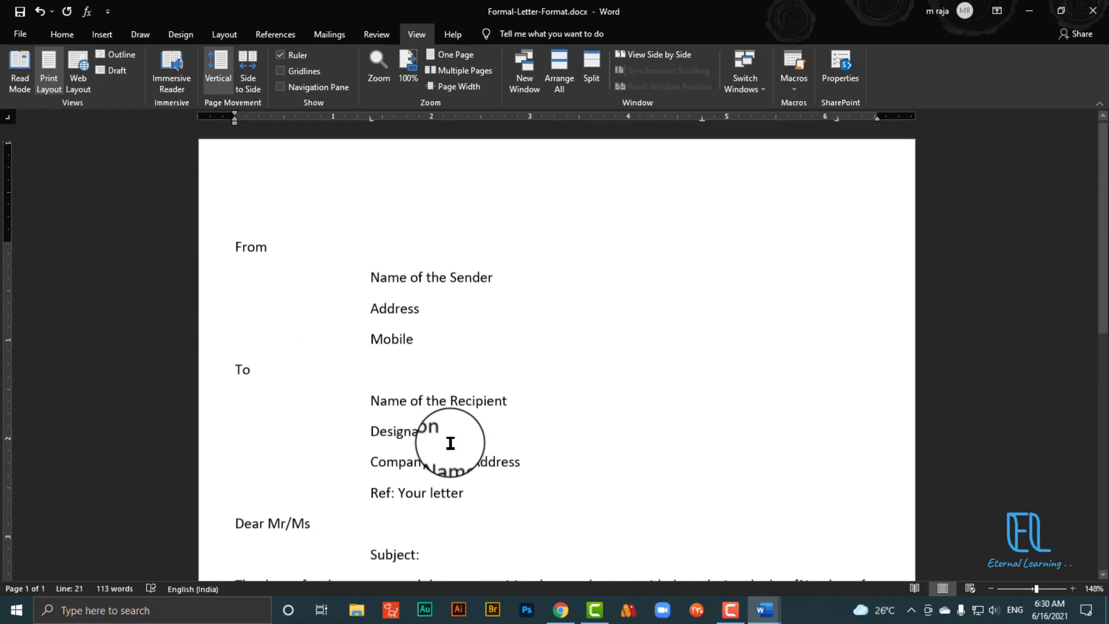
{"action": "scroll", "coordinate": [450, 443], "scroll_direction": "down", "scroll_amount": 3}
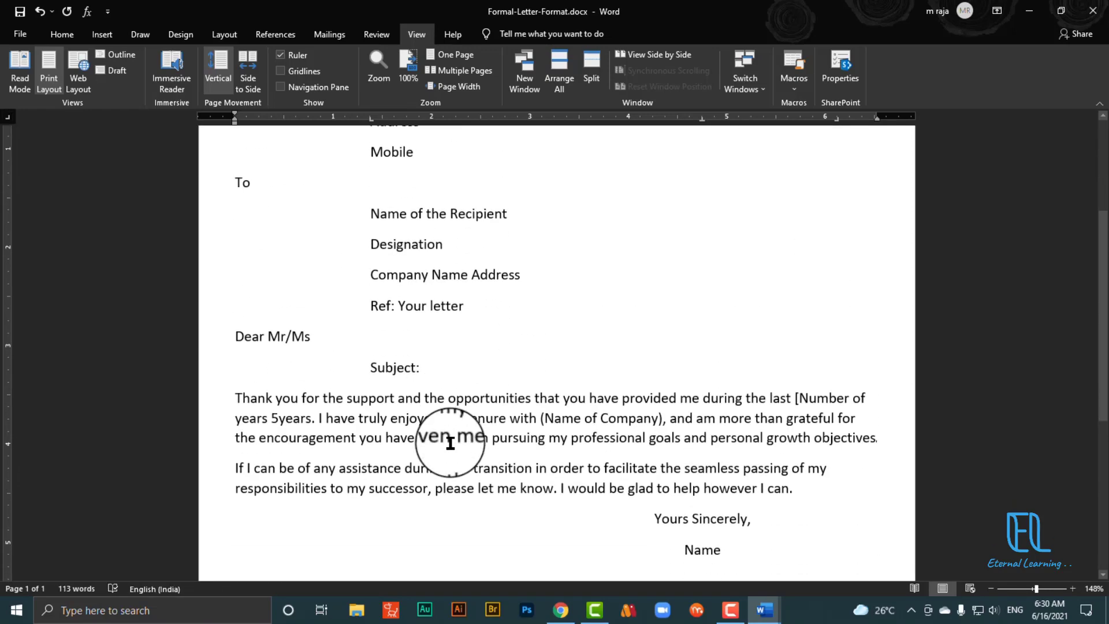
{"action": "scroll", "coordinate": [450, 444], "scroll_direction": "up", "scroll_amount": 3}
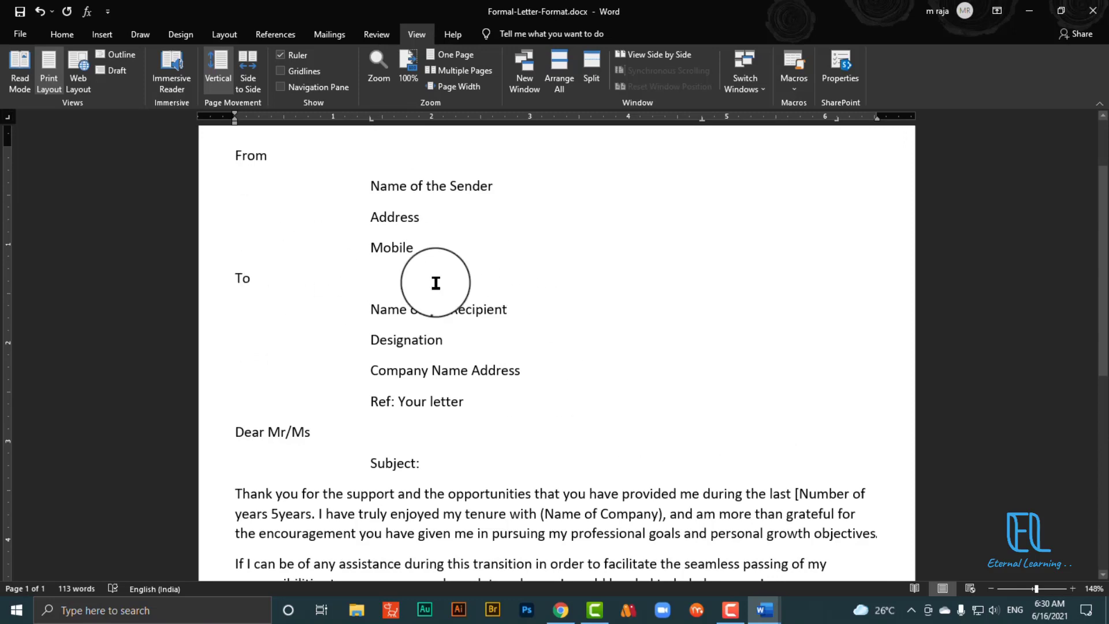
{"action": "scroll", "coordinate": [417, 367], "scroll_direction": "up", "scroll_amount": 3}
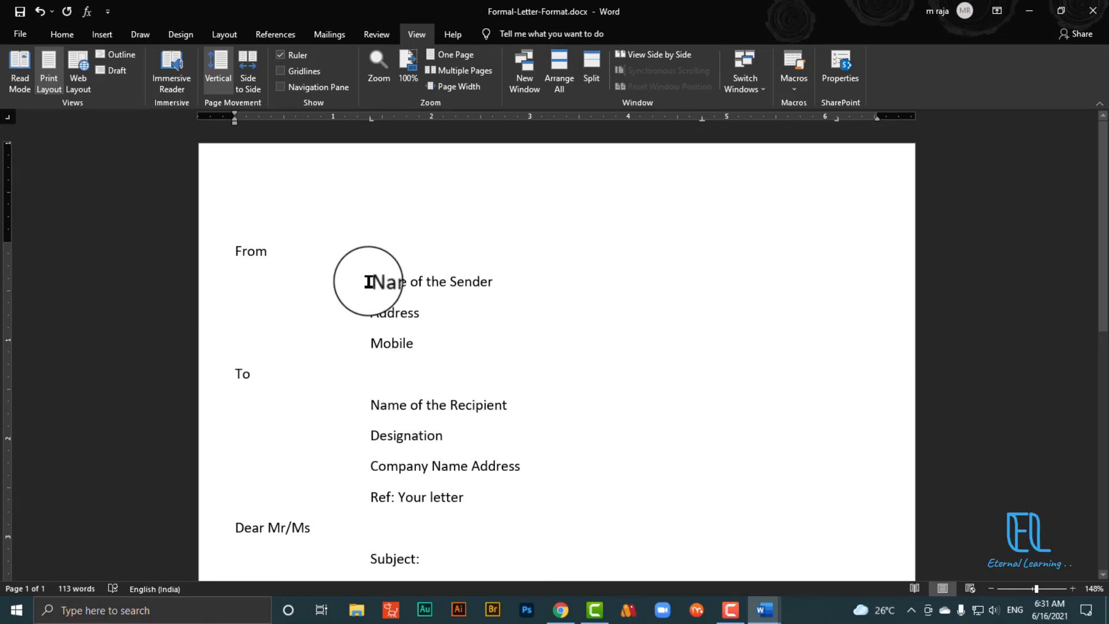
{"action": "scroll", "coordinate": [370, 289], "scroll_direction": "down", "scroll_amount": 3}
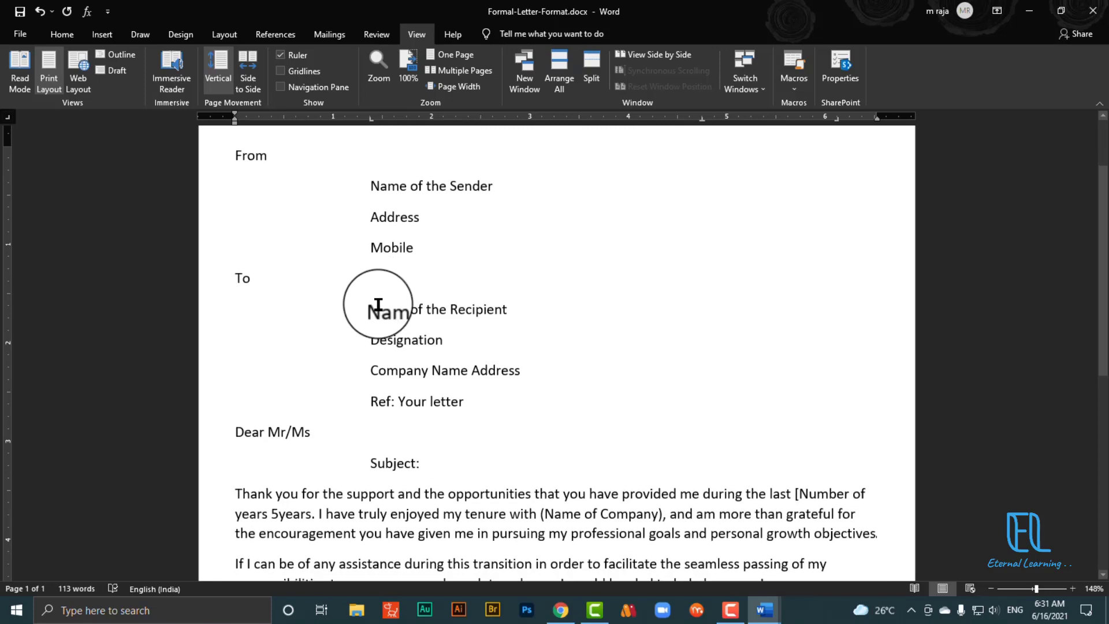
Select the whole letter and shift its left tab stop to about 0.5 inch on the ruler
{"action": "key", "text": "ctrl+a"}
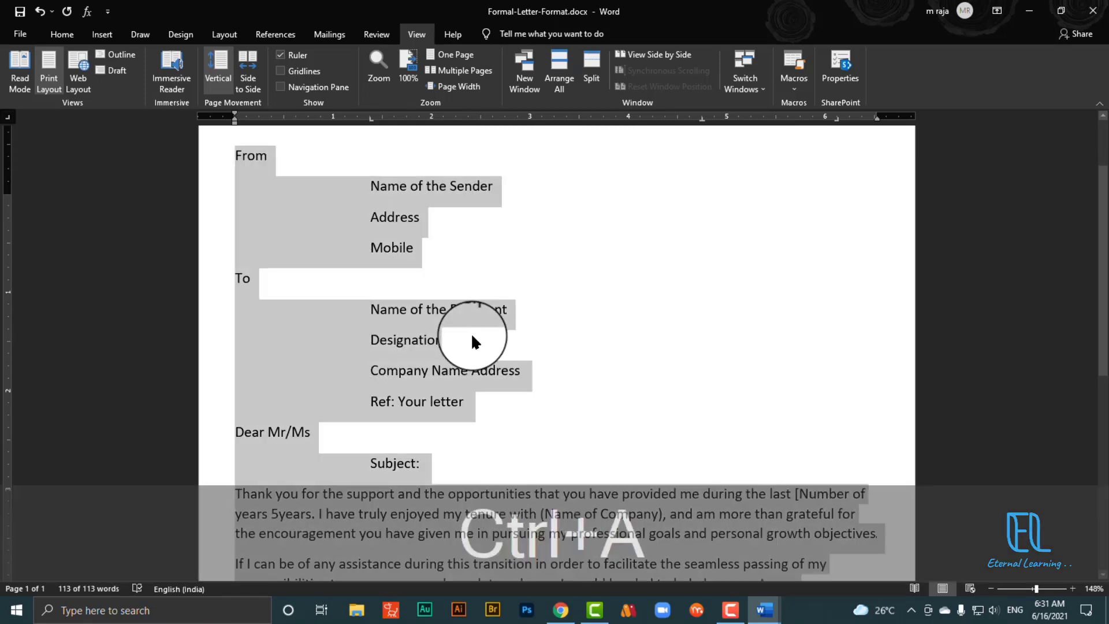
{"action": "scroll", "coordinate": [470, 331], "scroll_direction": "up", "scroll_amount": 3}
{"action": "scroll", "coordinate": [386, 244], "scroll_direction": "down", "scroll_amount": 3}
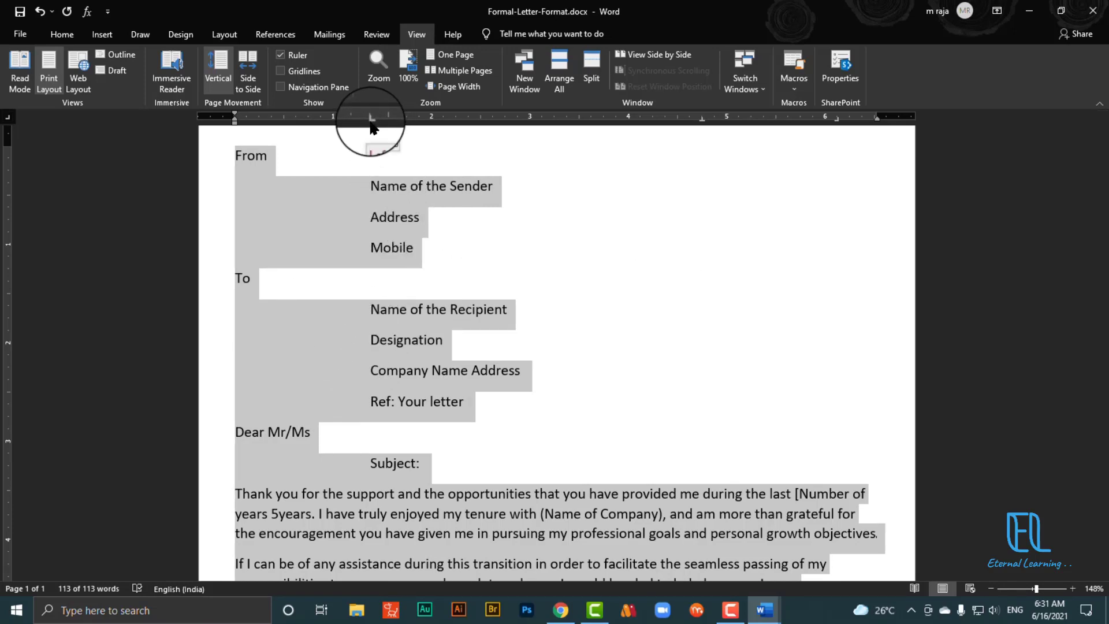
{"action": "mouse_move", "coordinate": [370, 126]}
{"action": "left_mouse_down"}
{"action": "mouse_move", "coordinate": [275, 128]}
{"action": "mouse_move", "coordinate": [286, 119]}
{"action": "left_mouse_up"}
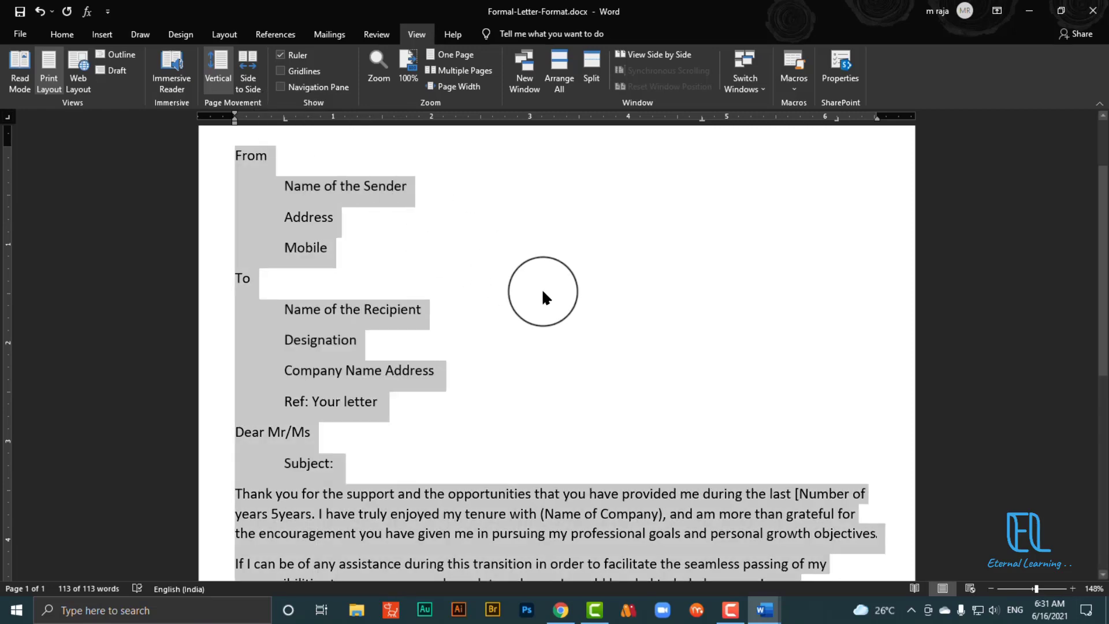
{"action": "left_click", "coordinate": [542, 289]}
Check the sender, recipient and subject lines against the shifted left tab stop
{"action": "scroll", "coordinate": [354, 389], "scroll_direction": "down", "scroll_amount": 5}
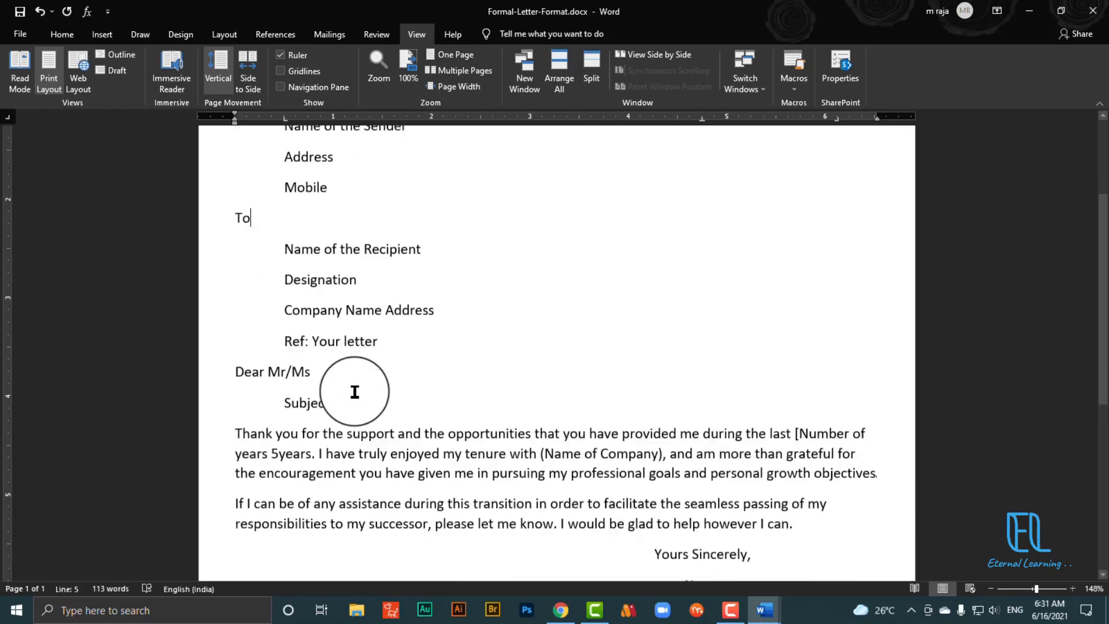
{"action": "scroll", "coordinate": [354, 395], "scroll_direction": "up", "scroll_amount": 3}
{"action": "scroll", "coordinate": [292, 314], "scroll_direction": "up", "scroll_amount": 3}
{"action": "scroll", "coordinate": [297, 240], "scroll_direction": "down", "scroll_amount": 3}
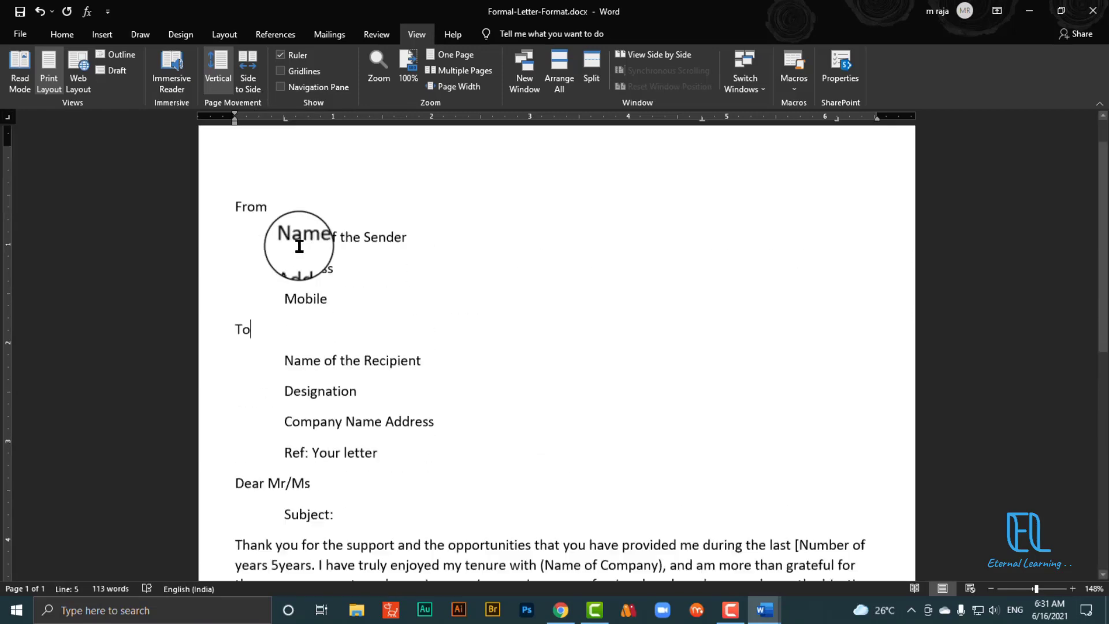
{"action": "scroll", "coordinate": [312, 335], "scroll_direction": "up", "scroll_amount": 3}
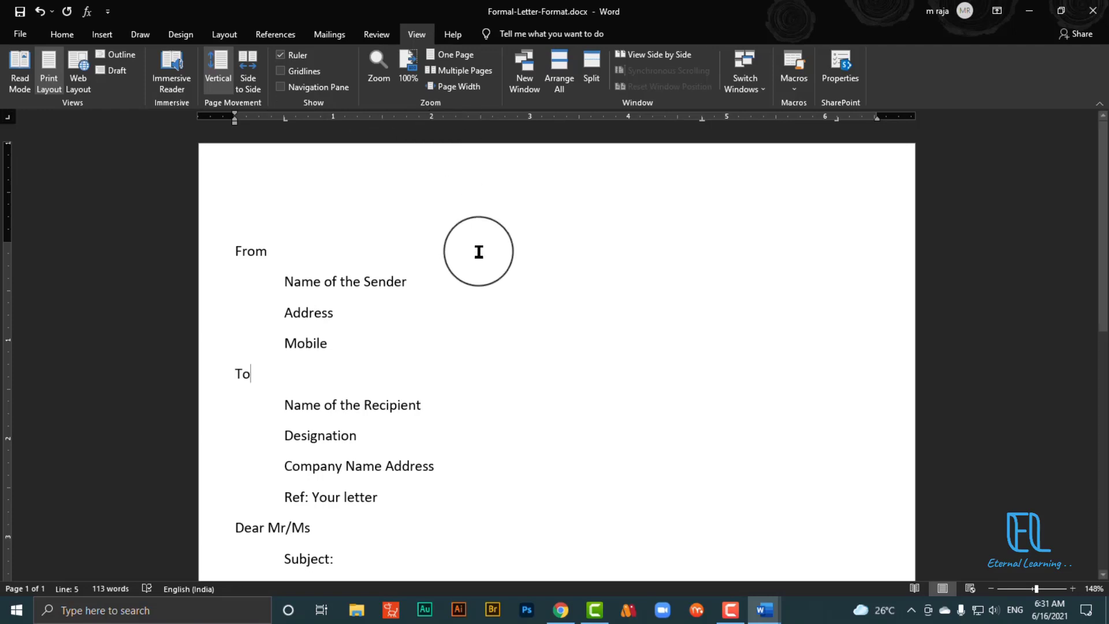
{"action": "scroll", "coordinate": [479, 252], "scroll_direction": "down", "scroll_amount": 3}
{"action": "scroll", "coordinate": [489, 404], "scroll_direction": "up", "scroll_amount": 1}
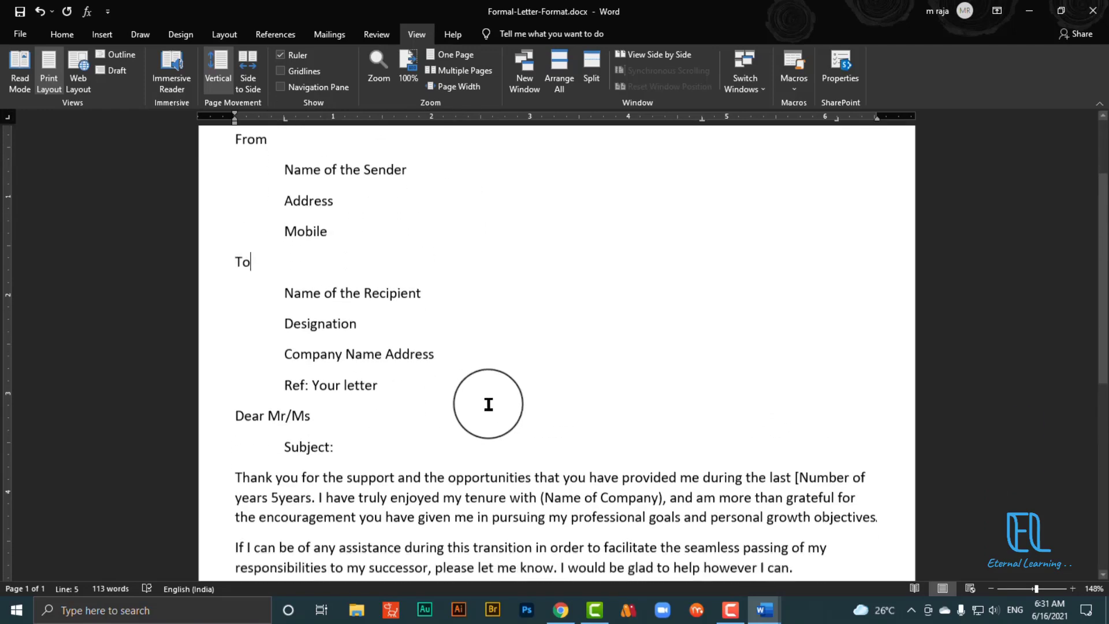
Give both body paragraphs a first-line indent of about 0.55 inch on the ruler
{"action": "scroll", "coordinate": [489, 404], "scroll_direction": "down", "scroll_amount": 2}
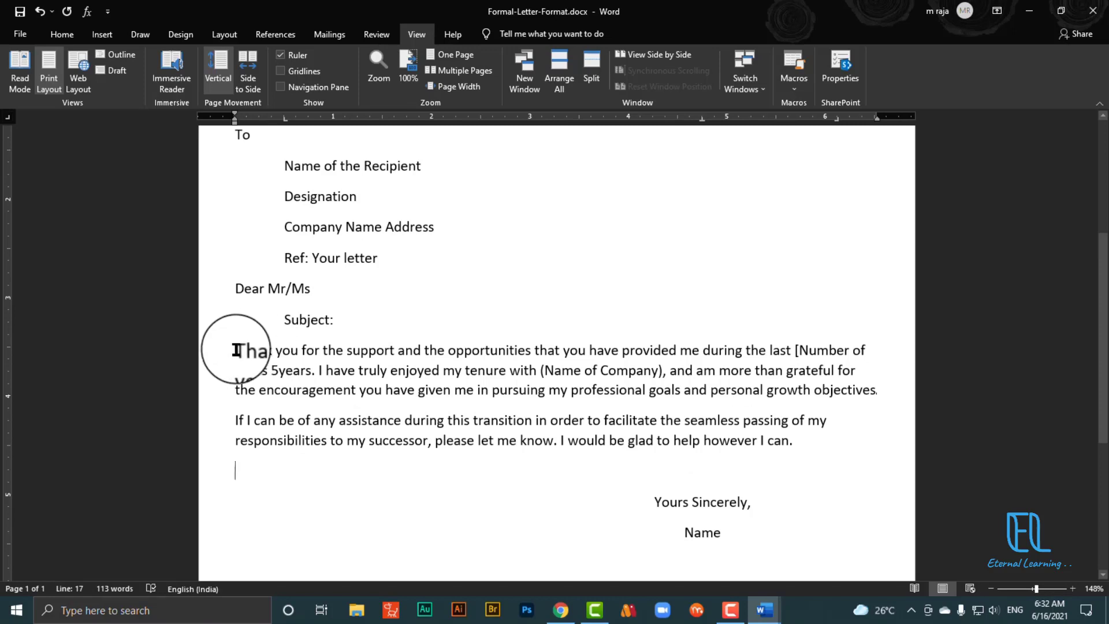
{"action": "left_click_drag", "start_coordinate": [237, 350], "coordinate": [748, 467]}
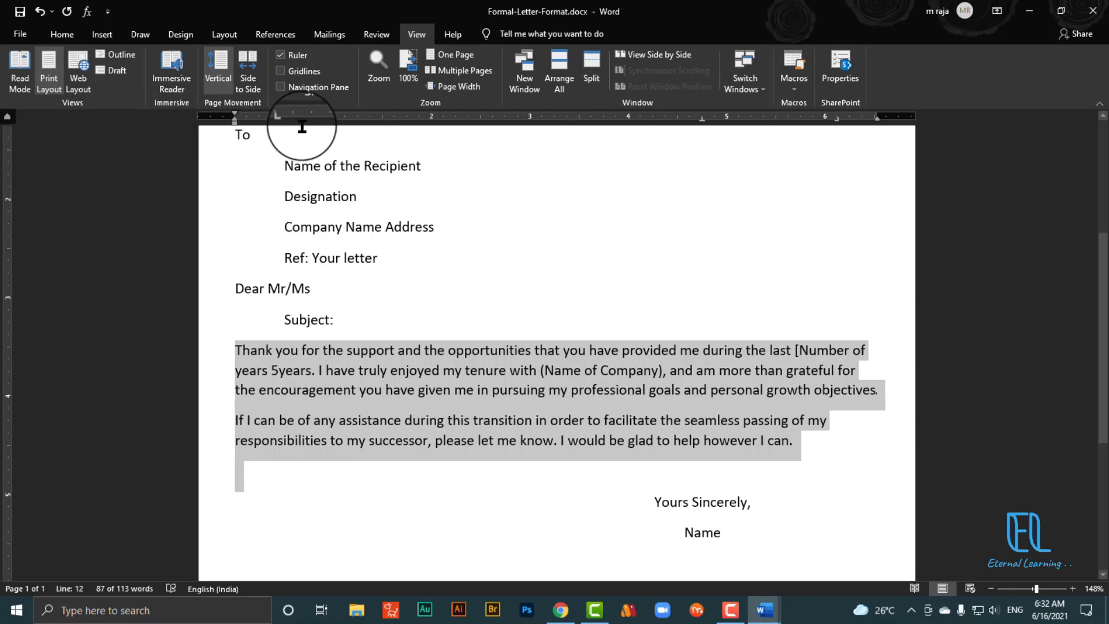
{"action": "scroll", "coordinate": [306, 128], "scroll_direction": "up", "scroll_amount": 1}
{"action": "scroll", "coordinate": [306, 127], "scroll_direction": "up", "scroll_amount": 3}
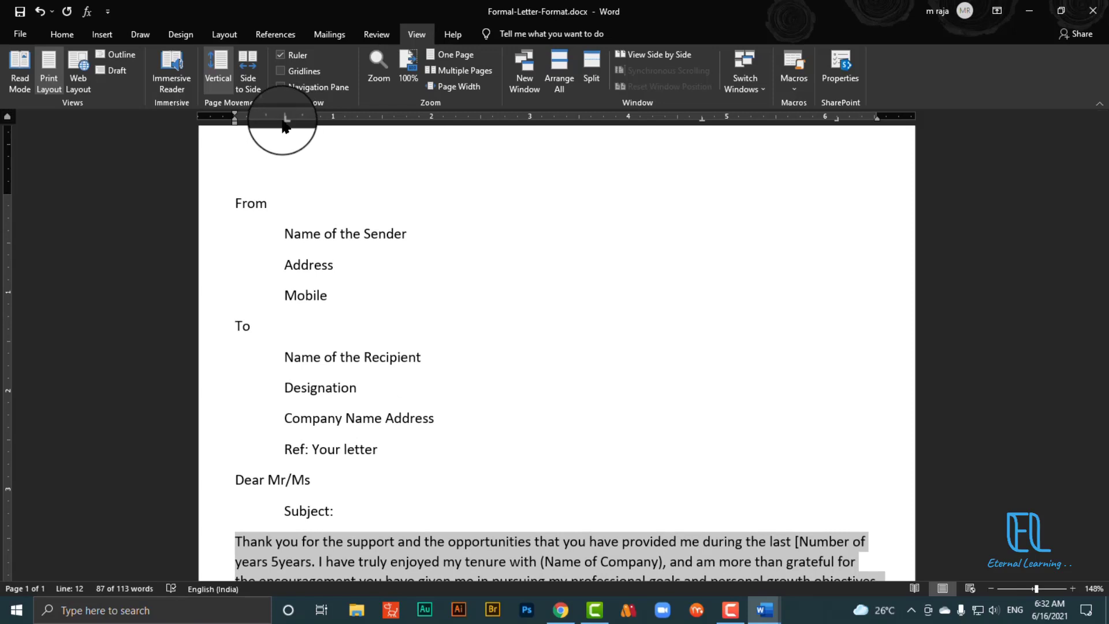
{"action": "left_click_drag", "start_coordinate": [292, 125], "coordinate": [290, 113]}
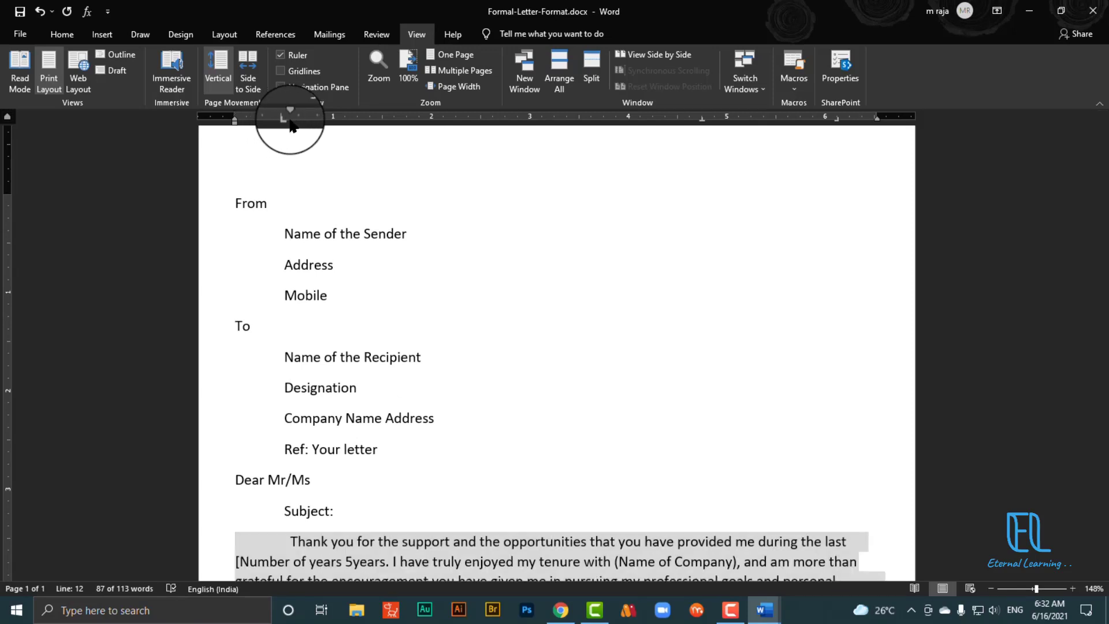
Set the first body paragraph's first-line indent to about 0.5 inch and add a blank line below the second body paragraph
{"action": "scroll", "coordinate": [303, 141], "scroll_direction": "down", "scroll_amount": 3}
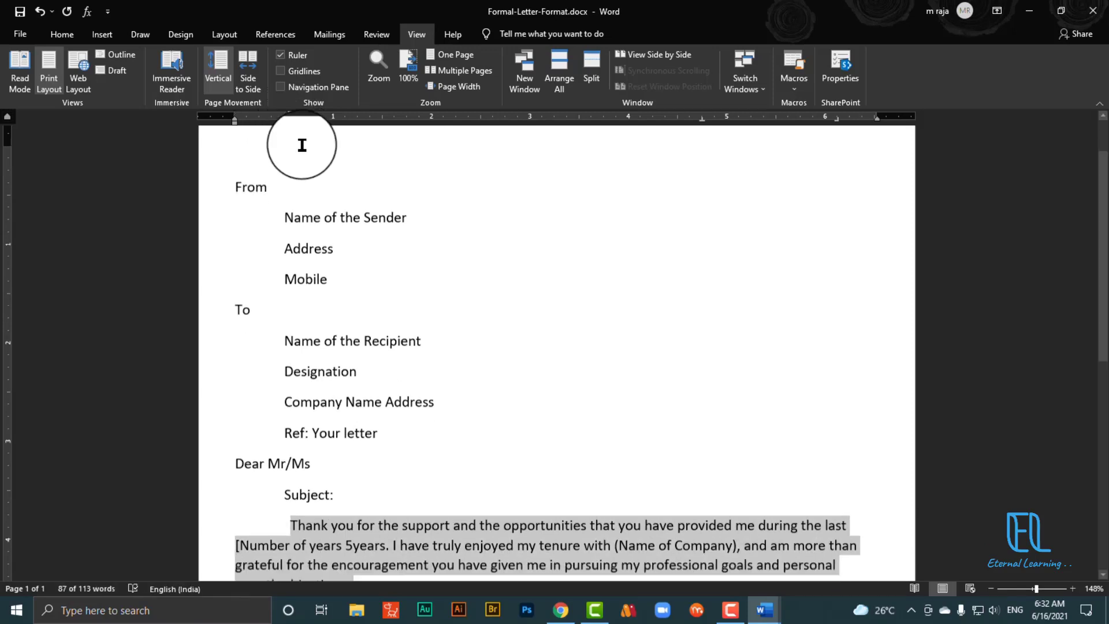
{"action": "left_click", "coordinate": [295, 388]}
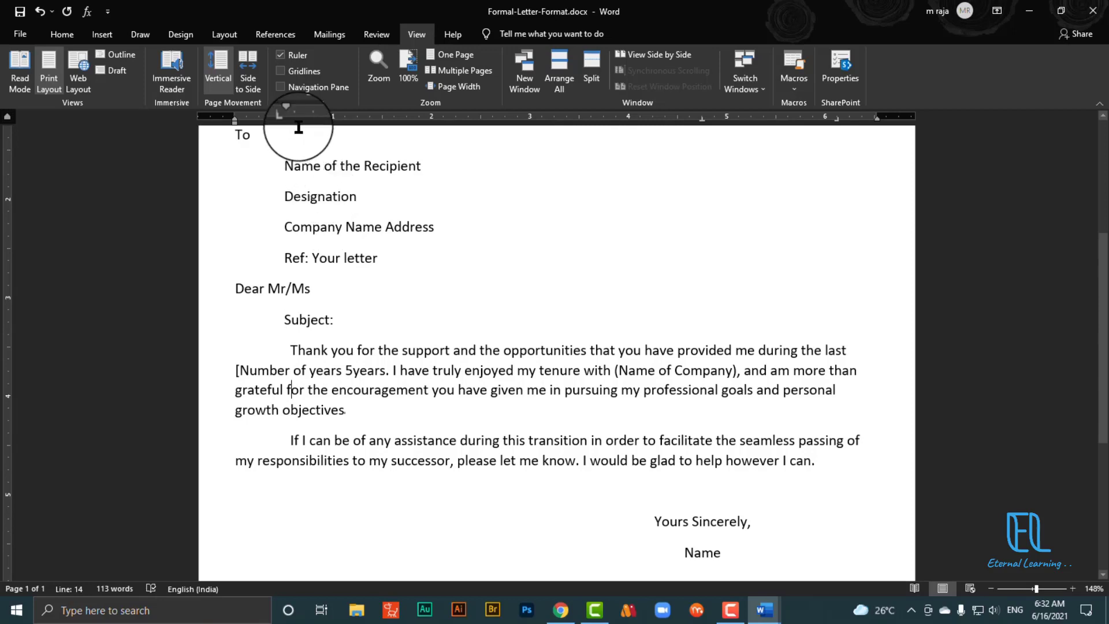
{"action": "left_click_drag", "start_coordinate": [291, 116], "coordinate": [284, 117]}
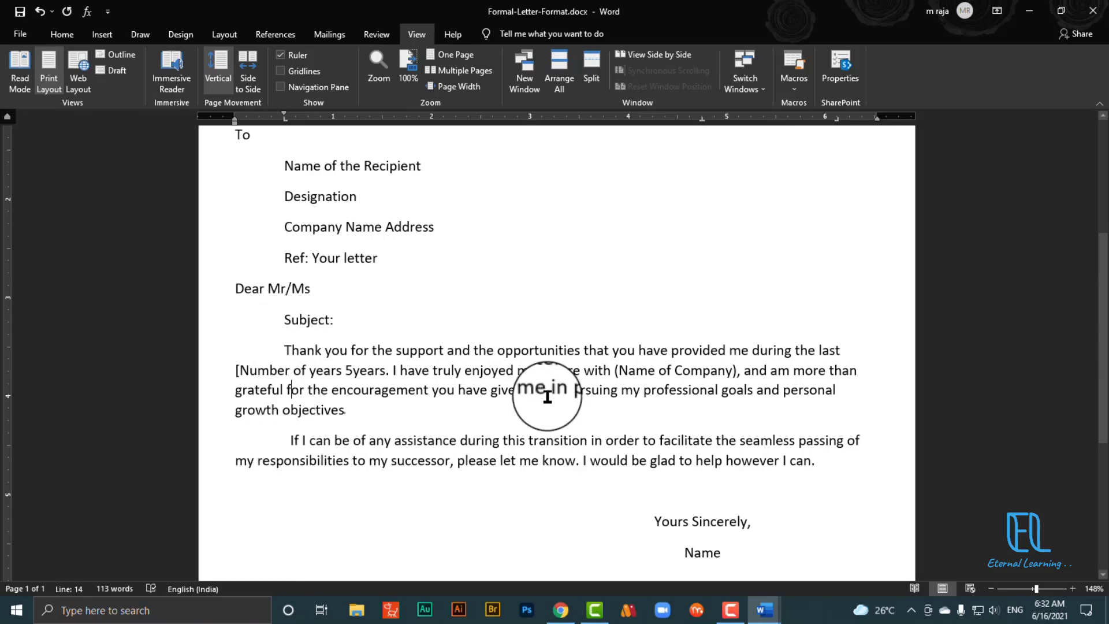
{"action": "left_click", "coordinate": [830, 462]}
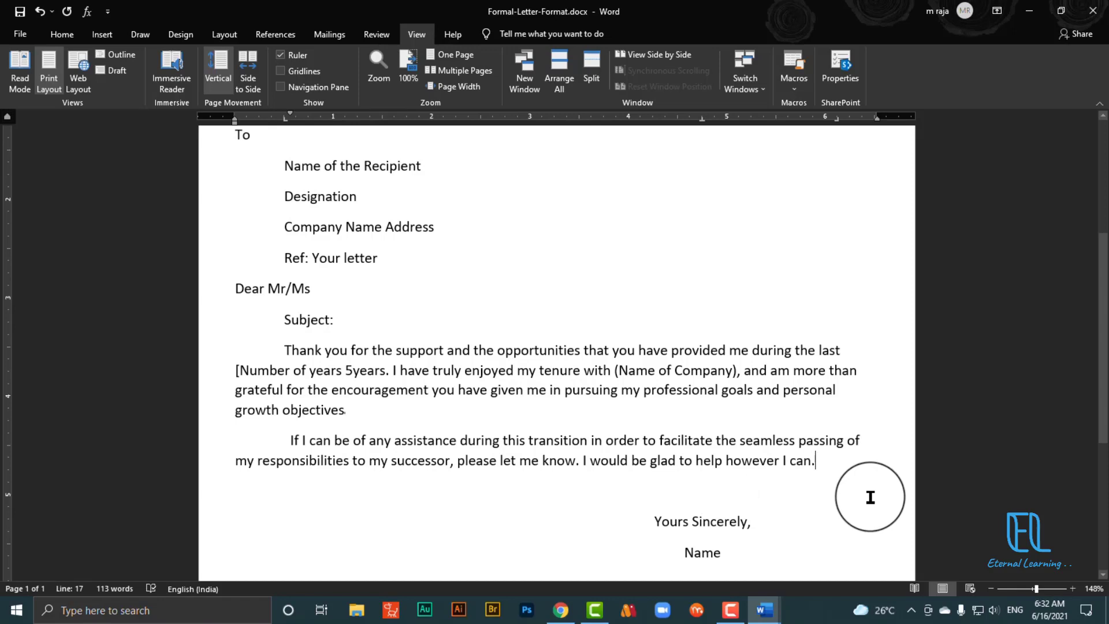
{"action": "key", "text": "Return"}
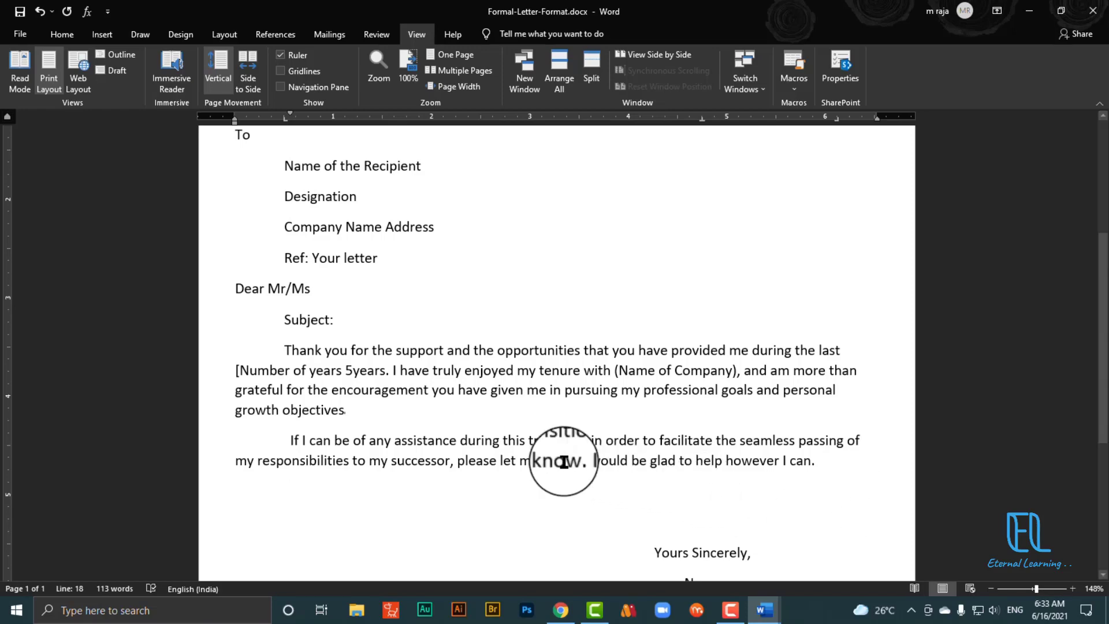
Align the sender's name, address and mobile lines at the right tab stop at about 6.1 inches
{"action": "scroll", "coordinate": [555, 462], "scroll_direction": "down", "scroll_amount": 4}
{"action": "scroll", "coordinate": [546, 464], "scroll_direction": "up", "scroll_amount": 3}
{"action": "scroll", "coordinate": [546, 464], "scroll_direction": "up", "scroll_amount": 5}
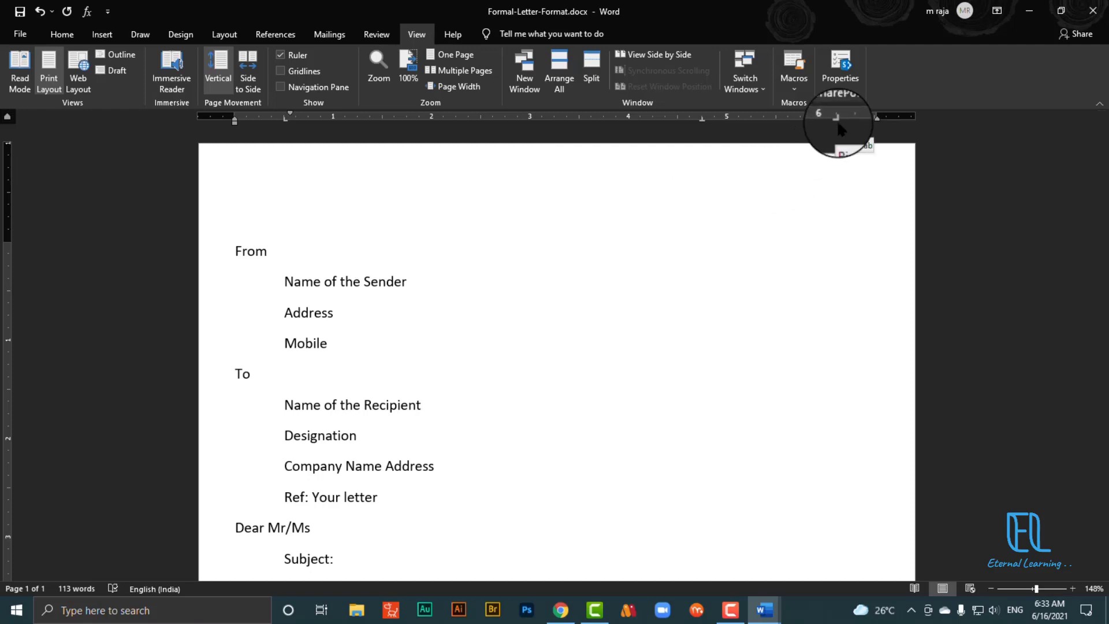
{"action": "left_click", "coordinate": [269, 289]}
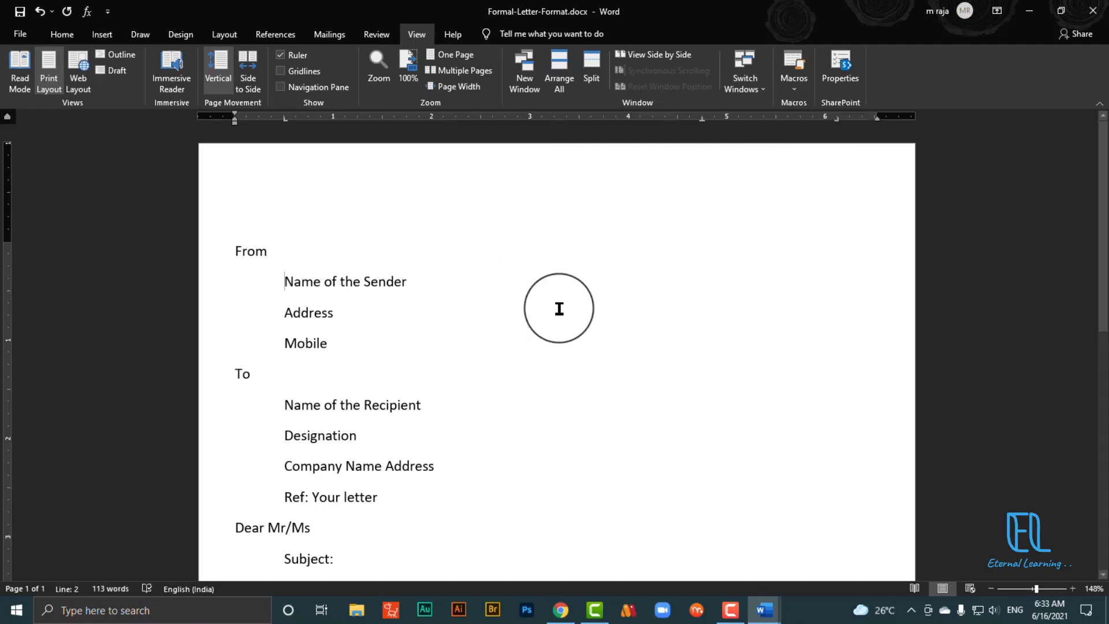
{"action": "key", "text": "Tab"}
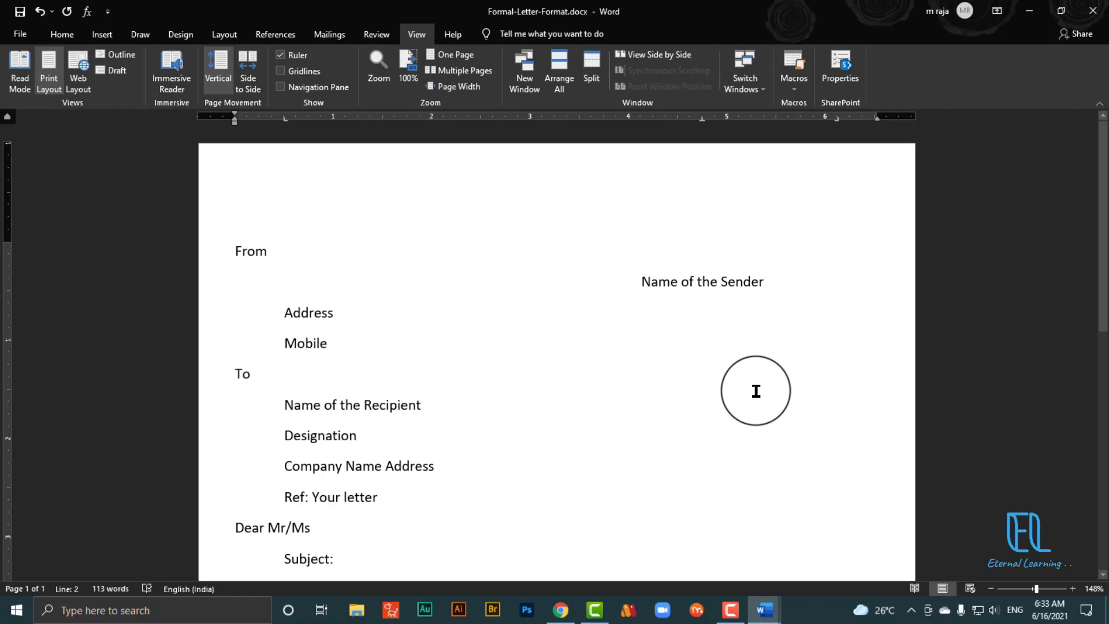
{"action": "key", "text": "Tab"}
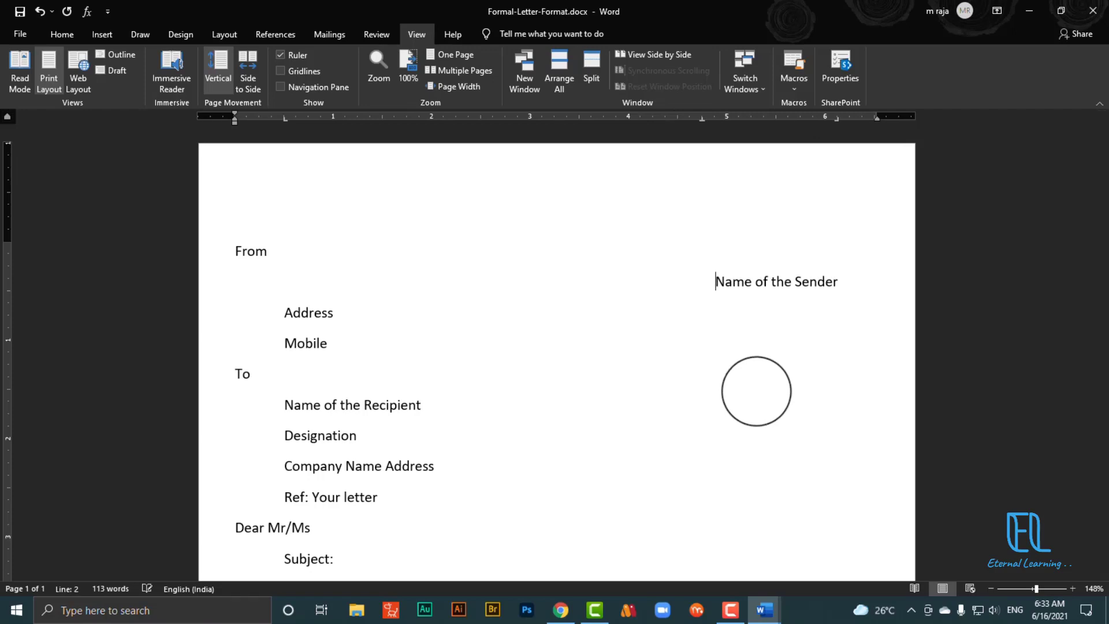
{"action": "left_click", "coordinate": [283, 325]}
{"action": "key", "text": "Tab"}
{"action": "key", "text": "Tab"}
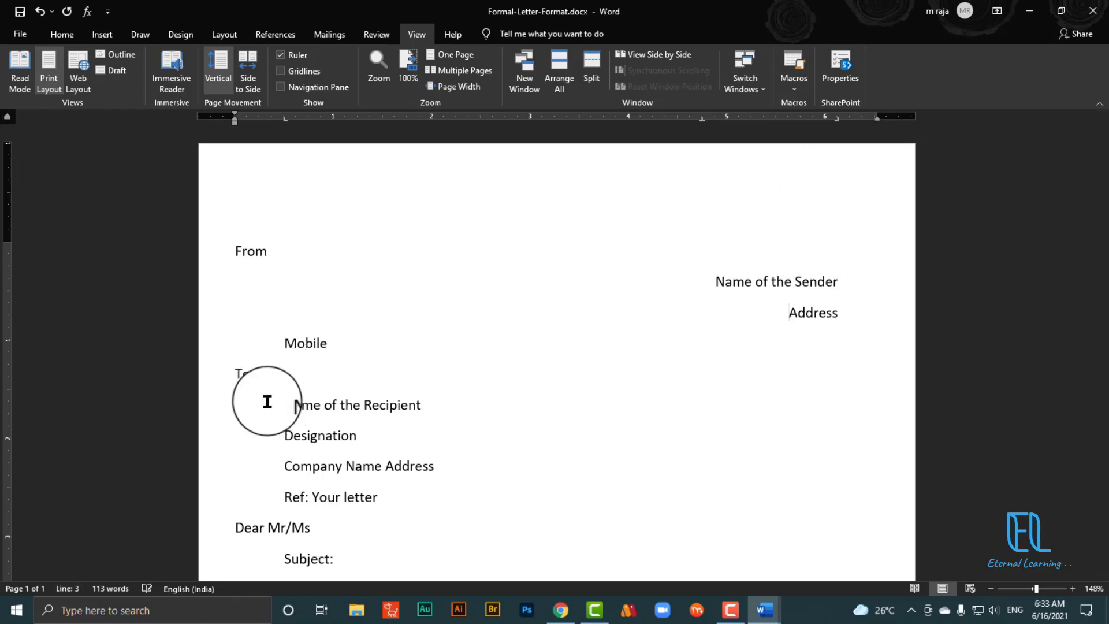
{"action": "left_click", "coordinate": [285, 343]}
{"action": "key", "text": "Tab"}
{"action": "key", "text": "Tab"}
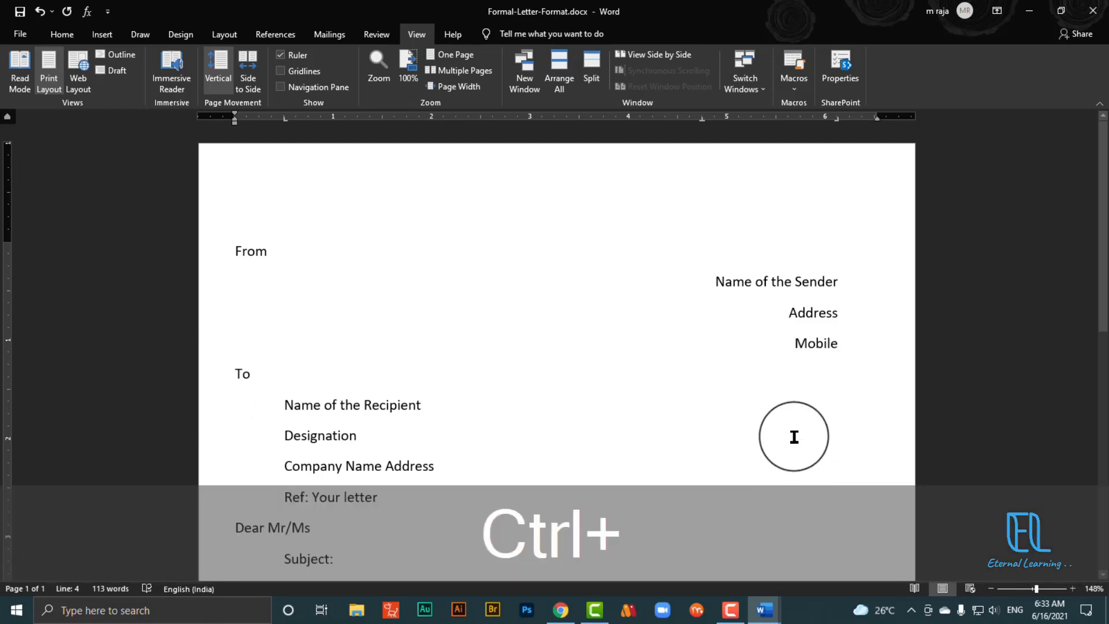
Undo the right tab alignment of the sender's name, address and mobile lines
{"action": "key", "text": "ctrl+z"}
{"action": "key", "text": "ctrl+z"}
{"action": "key", "text": "ctrl+z"}
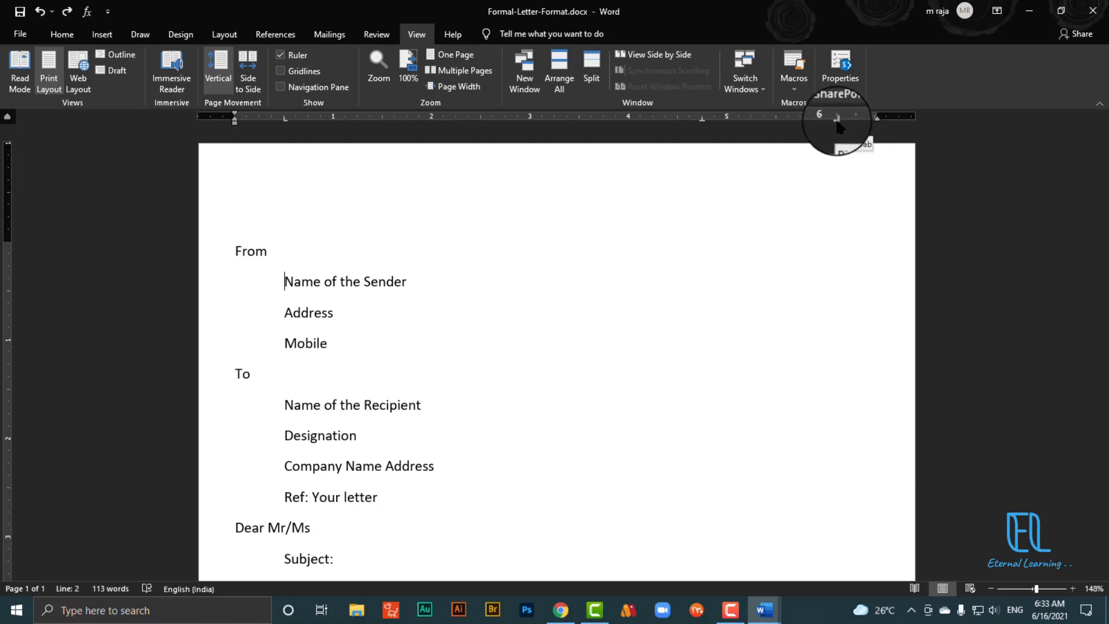
{"action": "left_click", "coordinate": [838, 118]}
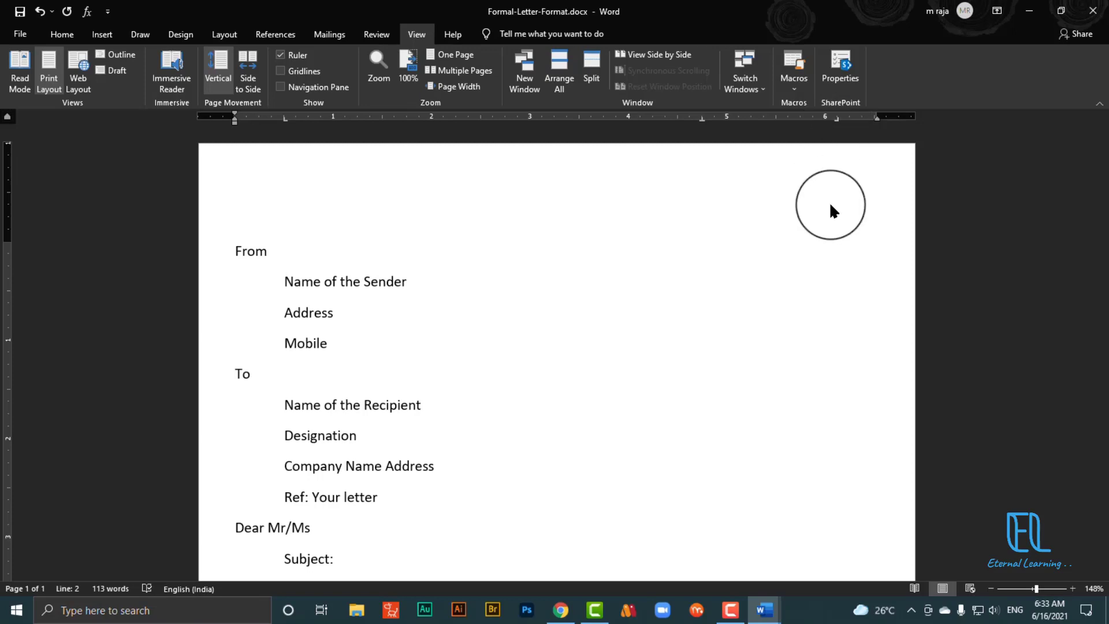
{"action": "scroll", "coordinate": [716, 336], "scroll_direction": "down", "scroll_amount": 3}
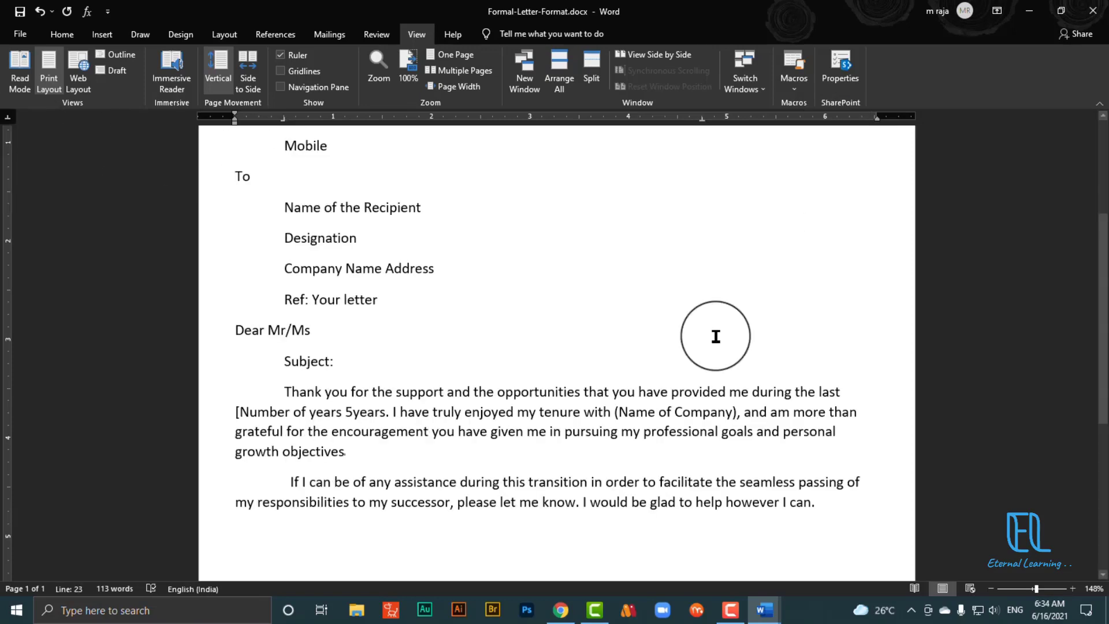